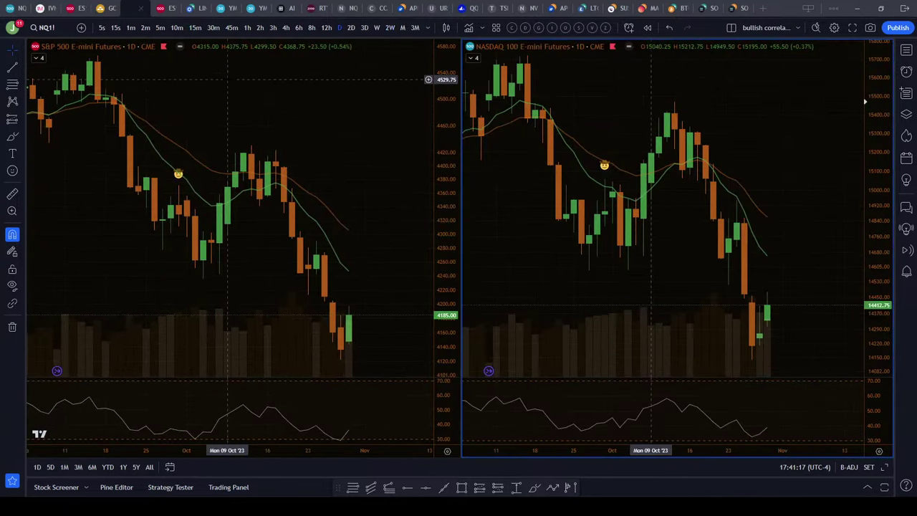
- Review the daily S&P 500 and NASDAQ 100 futures charts, and open their four-hour comparison layout bc 2
{"action": "left_click_drag", "start_coordinate": [228, 91], "coordinate": [242, 90]}
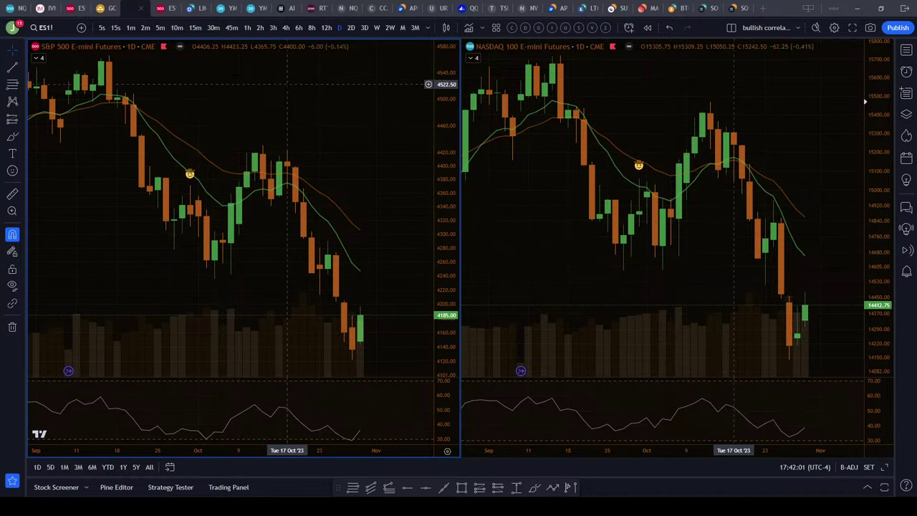
{"action": "left_click", "coordinate": [170, 10]}
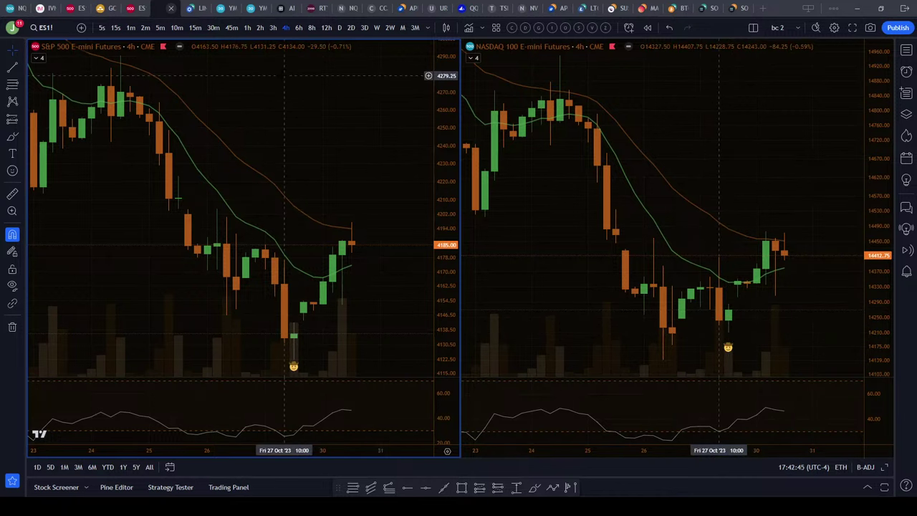
- Open the relative strength layout and compare the 5-minute ChainLink and Bitcoin charts around their marked 26 October lows
{"action": "left_click", "coordinate": [194, 8]}
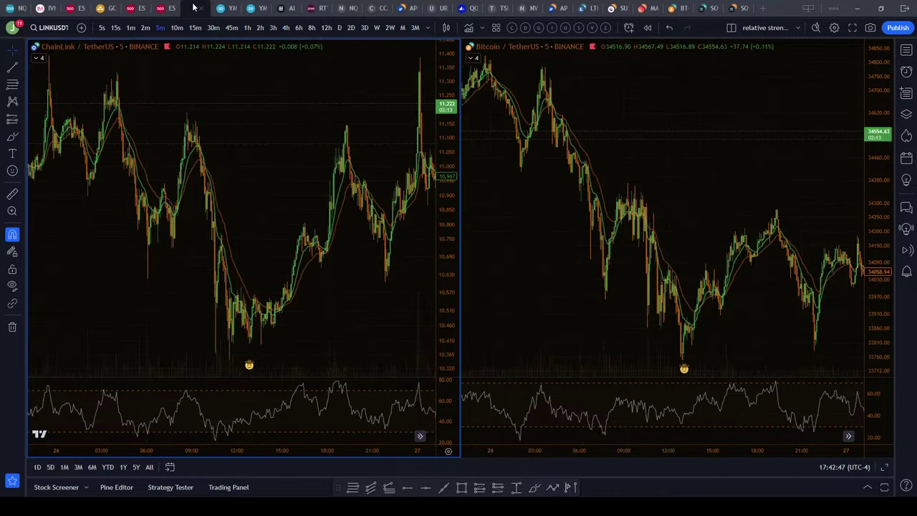
{"action": "scroll", "coordinate": [301, 111], "scroll_direction": "up", "scroll_amount": 5}
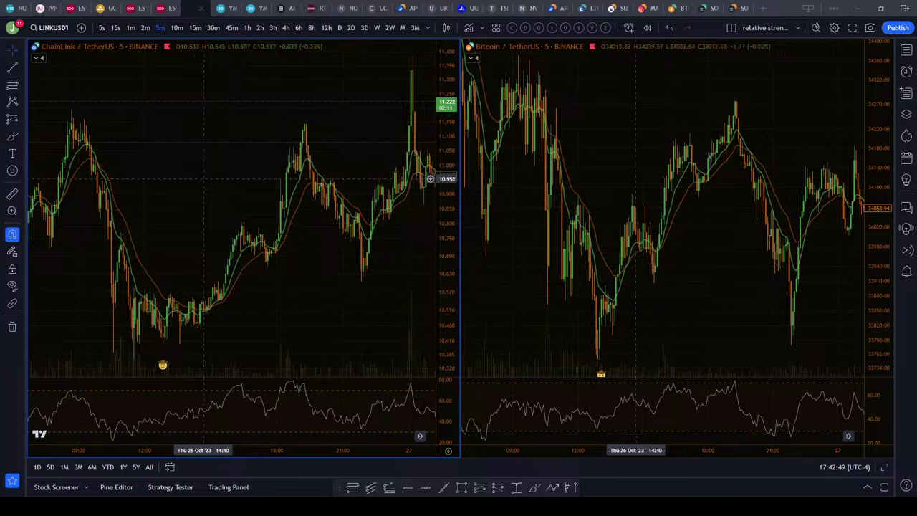
{"action": "scroll", "coordinate": [257, 157], "scroll_direction": "up", "scroll_amount": 3}
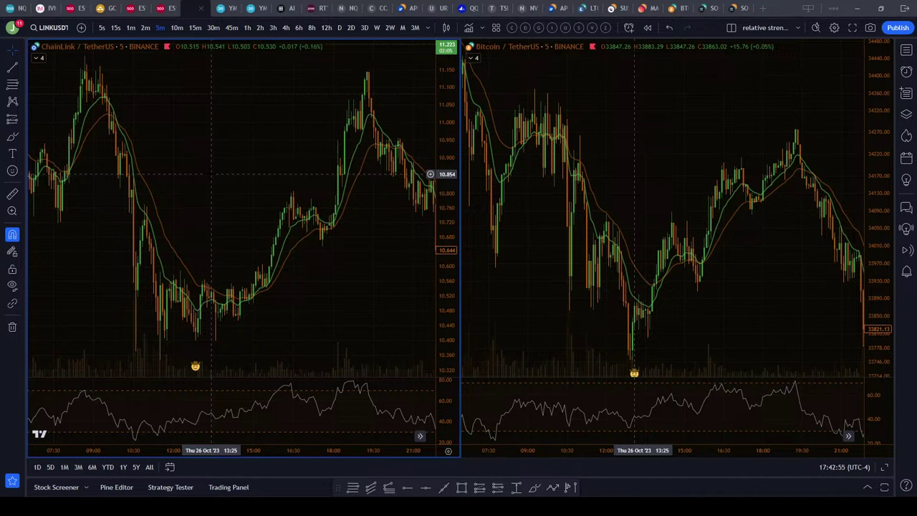
{"action": "left_click_drag", "start_coordinate": [212, 174], "coordinate": [228, 171]}
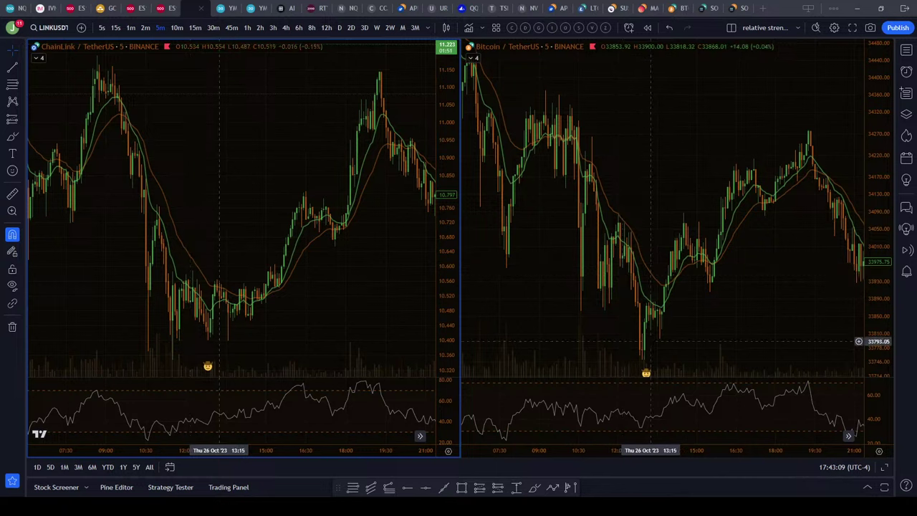
{"action": "scroll", "coordinate": [651, 210], "scroll_direction": "down", "scroll_amount": 3}
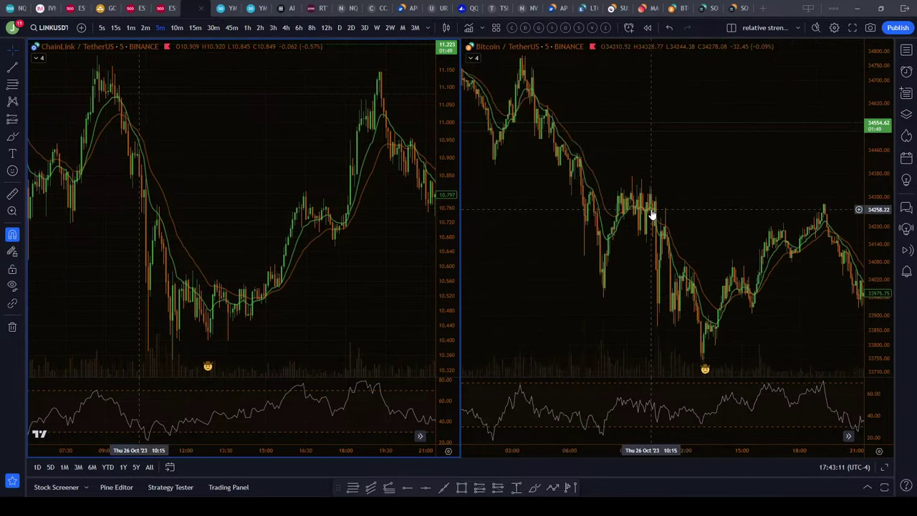
{"action": "scroll", "coordinate": [669, 299], "scroll_direction": "down", "scroll_amount": 3}
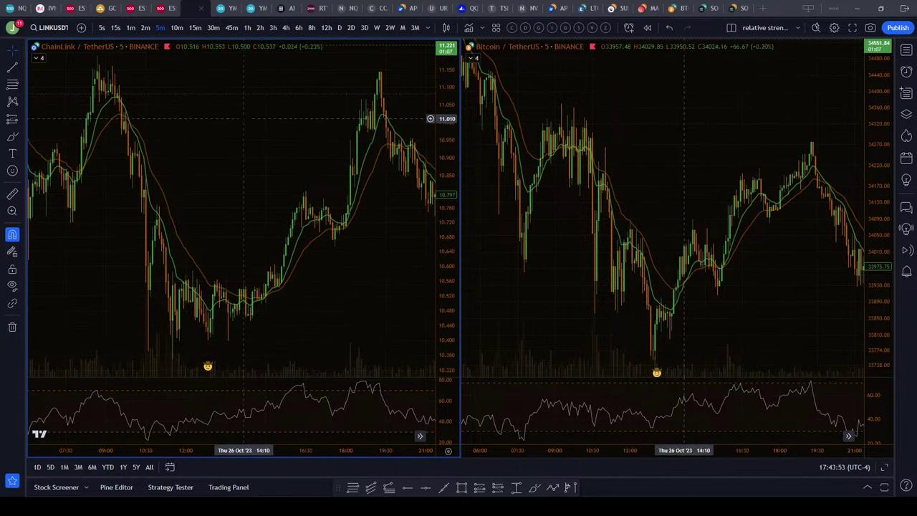
- Compare the four index futures in the weekly LMS 1 and daily LMS 2 layouts, rechecking the bullish correlation layout in between
{"action": "left_click", "coordinate": [219, 8]}
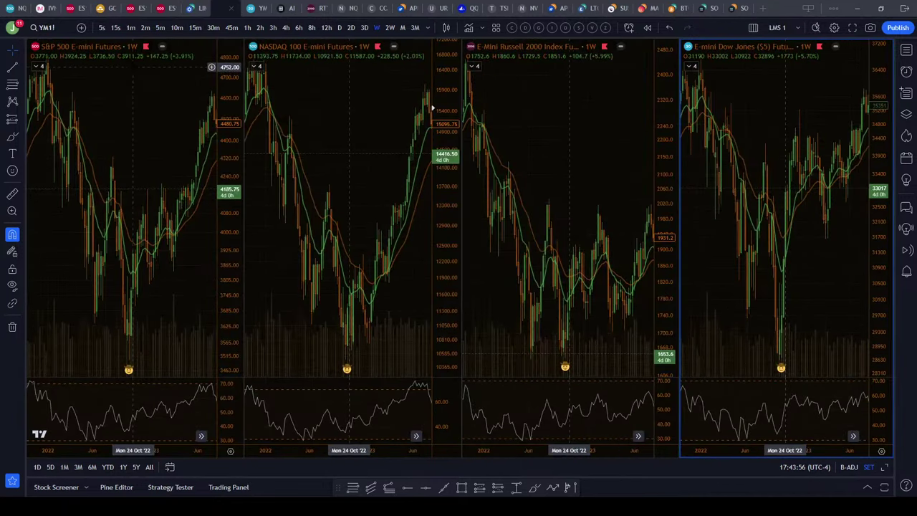
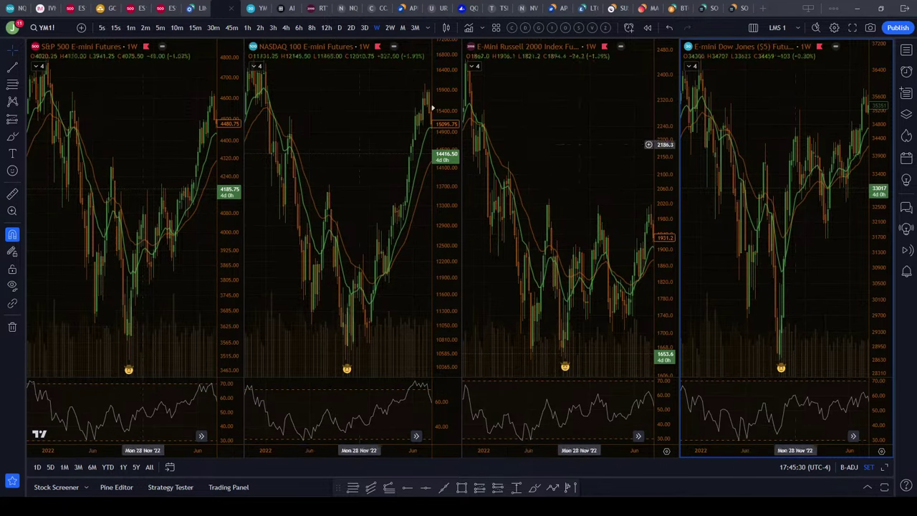
{"action": "left_click", "coordinate": [256, 9]}
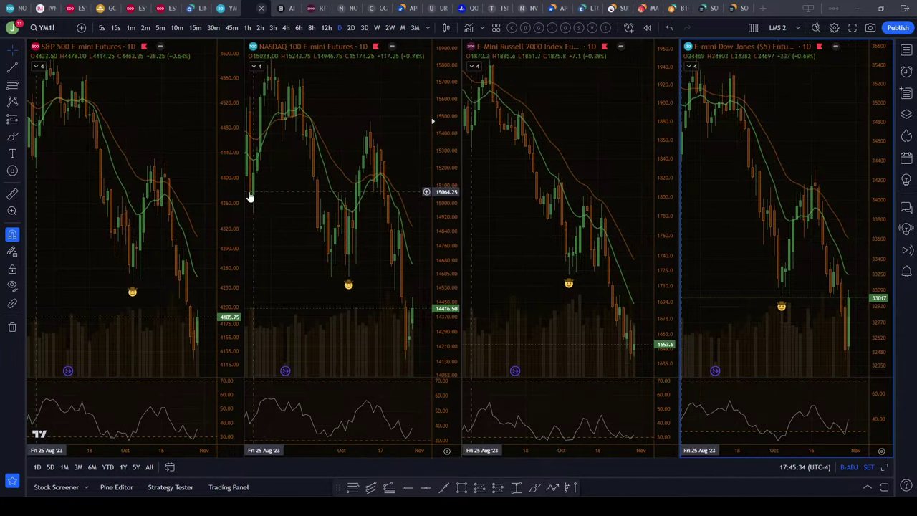
{"action": "scroll", "coordinate": [165, 198], "scroll_direction": "up", "scroll_amount": 1}
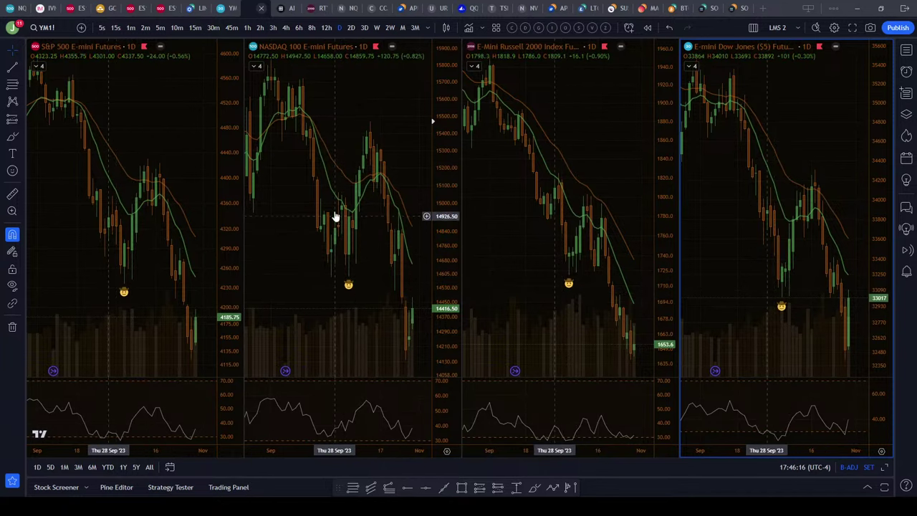
{"action": "left_click", "coordinate": [142, 10]}
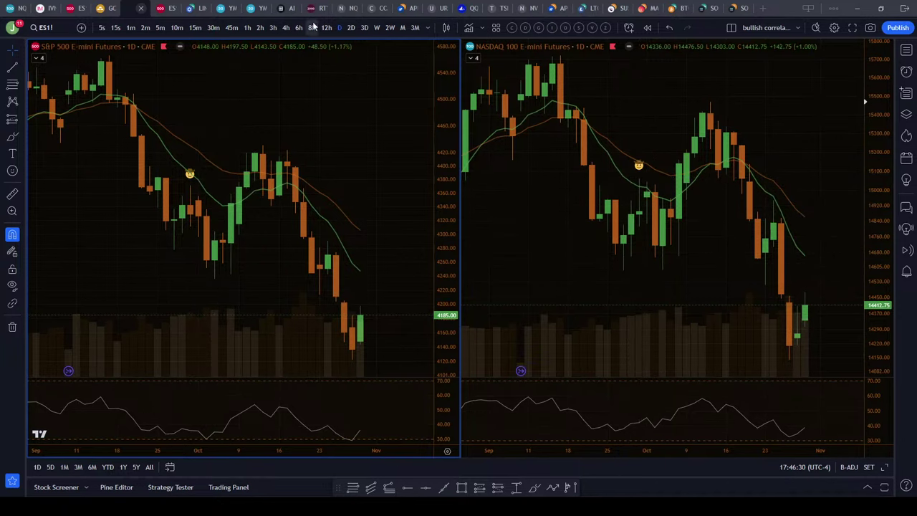
{"action": "left_click", "coordinate": [275, 11]}
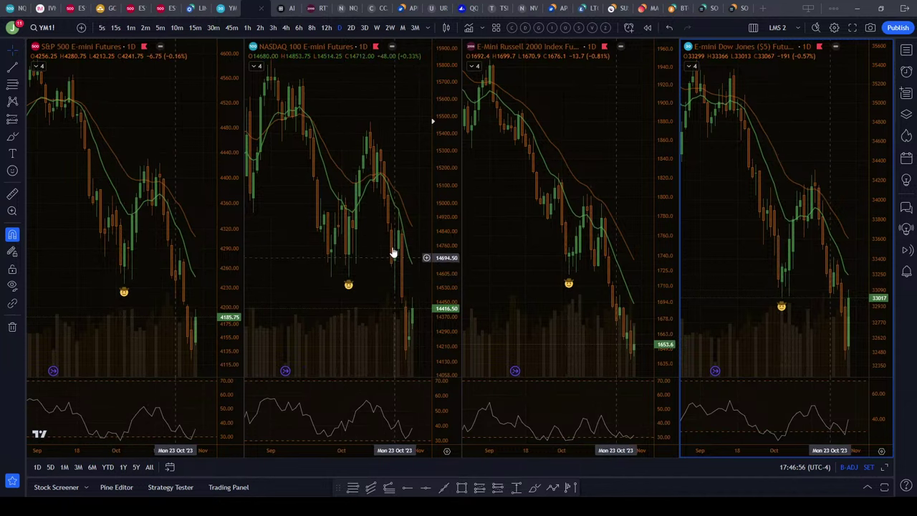
- Open the RD layout with C3.ai and Invesco QQQ, and maximize the C3.ai chart within the layout
{"action": "left_click", "coordinate": [287, 10]}
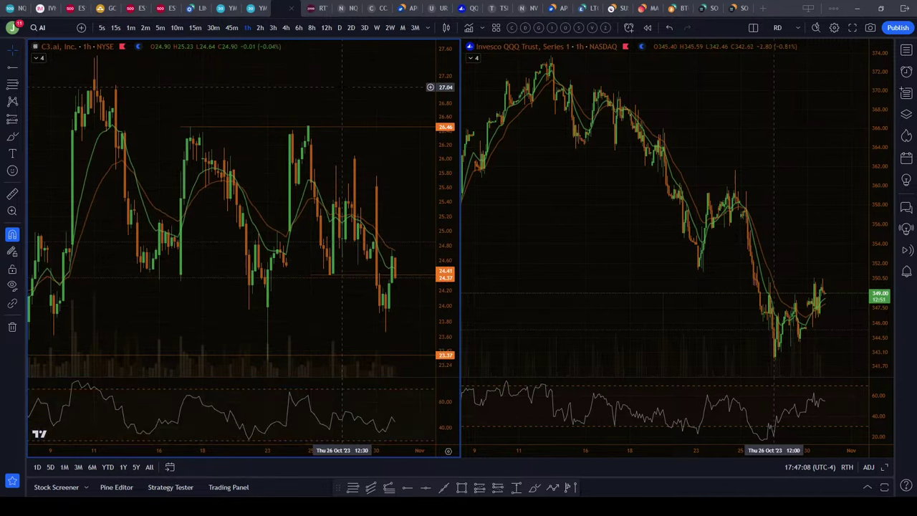
{"action": "left_click", "coordinate": [853, 28]}
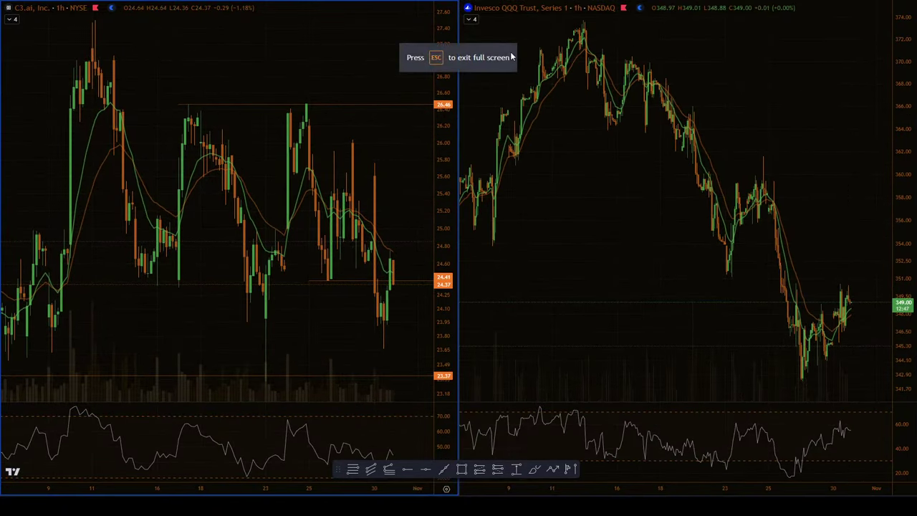
{"action": "key", "text": "Escape"}
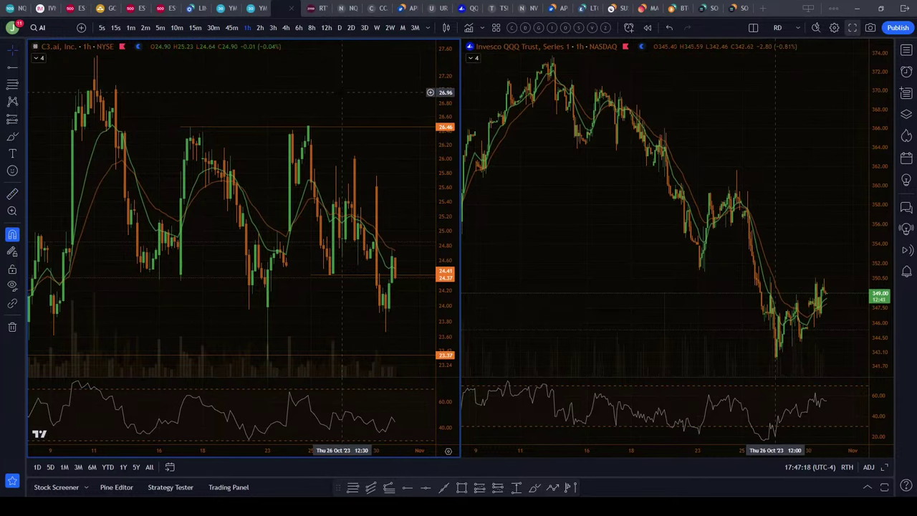
{"action": "left_click", "coordinate": [884, 468]}
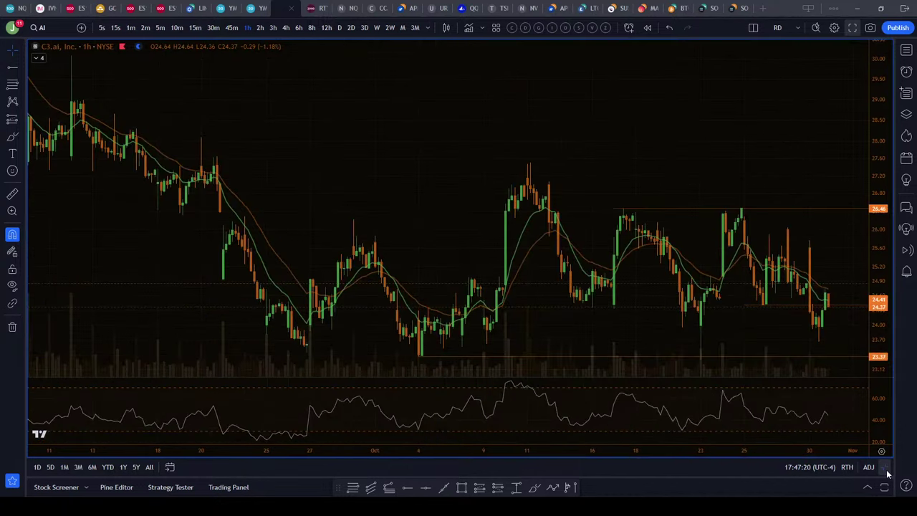
- Change the maximized C3.ai chart to the daily interval and examine its recent candles against the marked horizontal levels
{"action": "scroll", "coordinate": [622, 154], "scroll_direction": "up", "scroll_amount": 5}
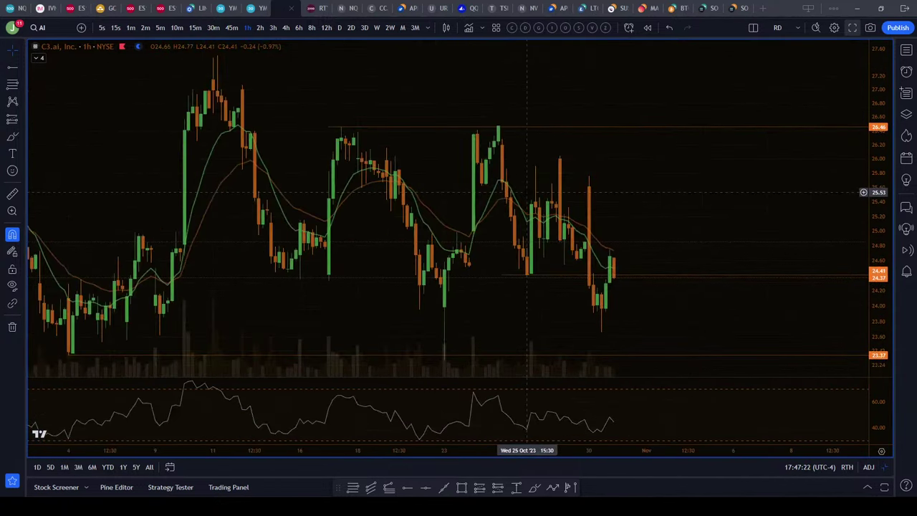
{"action": "left_click_drag", "start_coordinate": [680, 195], "coordinate": [663, 195]}
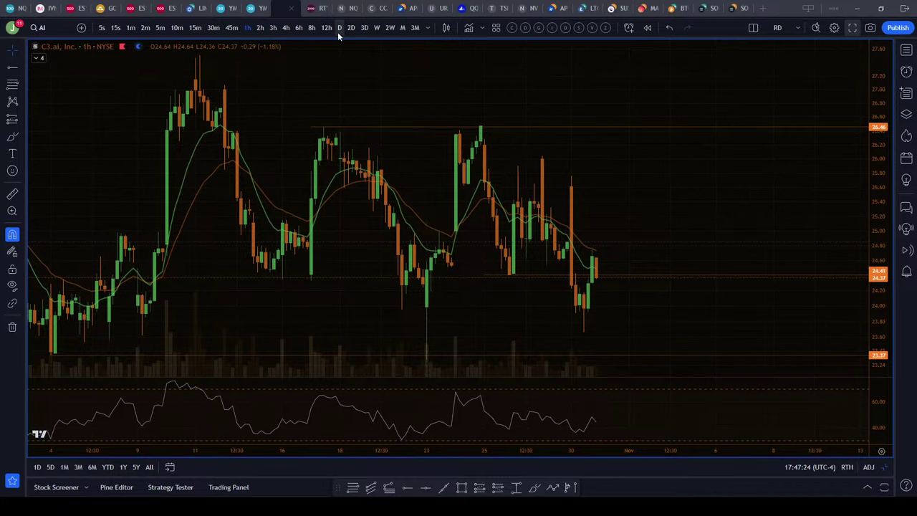
{"action": "scroll", "coordinate": [601, 210], "scroll_direction": "up", "scroll_amount": 5}
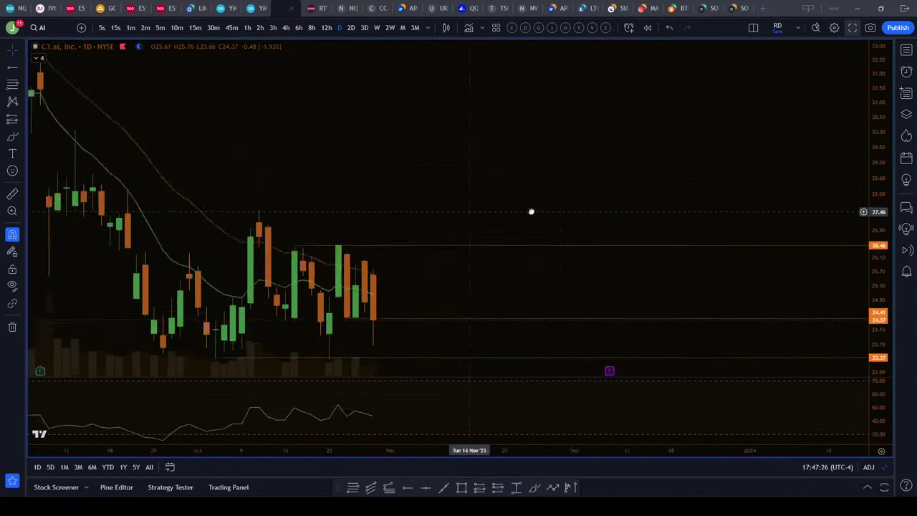
{"action": "scroll", "coordinate": [595, 236], "scroll_direction": "up", "scroll_amount": 2}
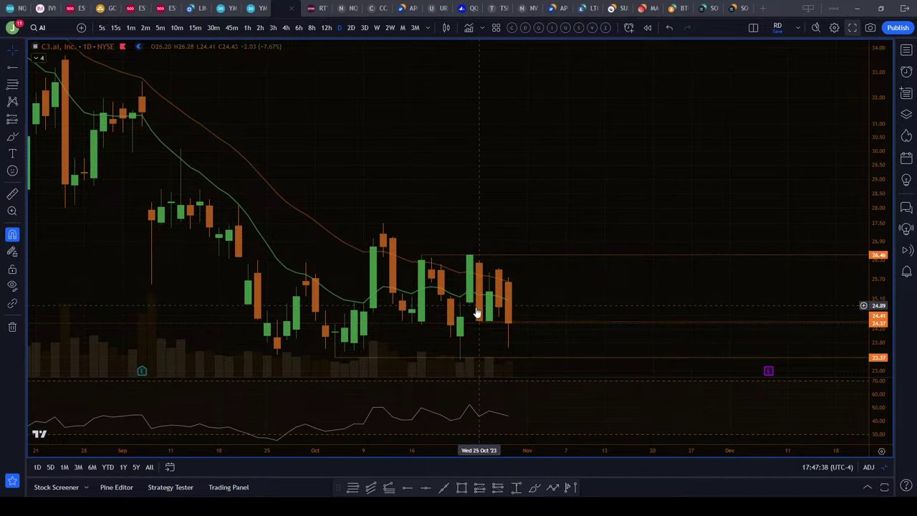
- Restore the side-by-side charts at the 1-hour interval and compare C3.ai's October price levels with QQQ
{"action": "left_click", "coordinate": [886, 466]}
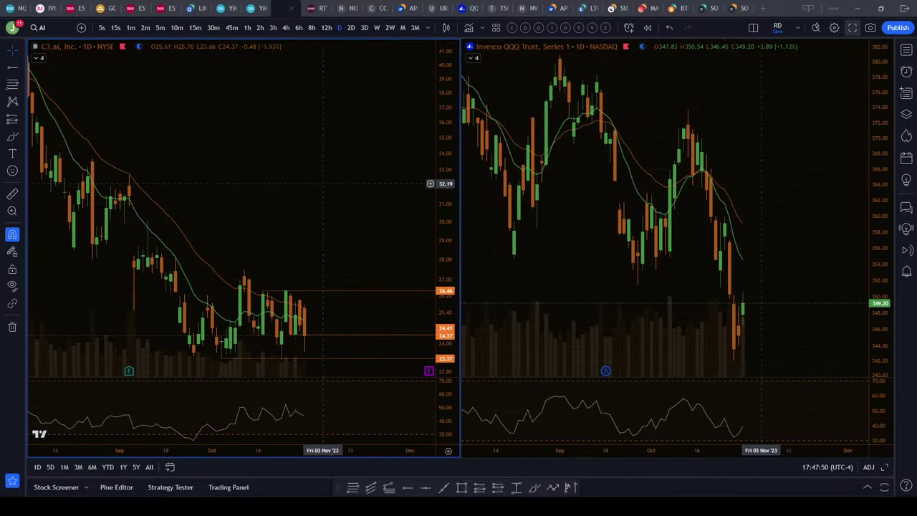
{"action": "left_click", "coordinate": [248, 28]}
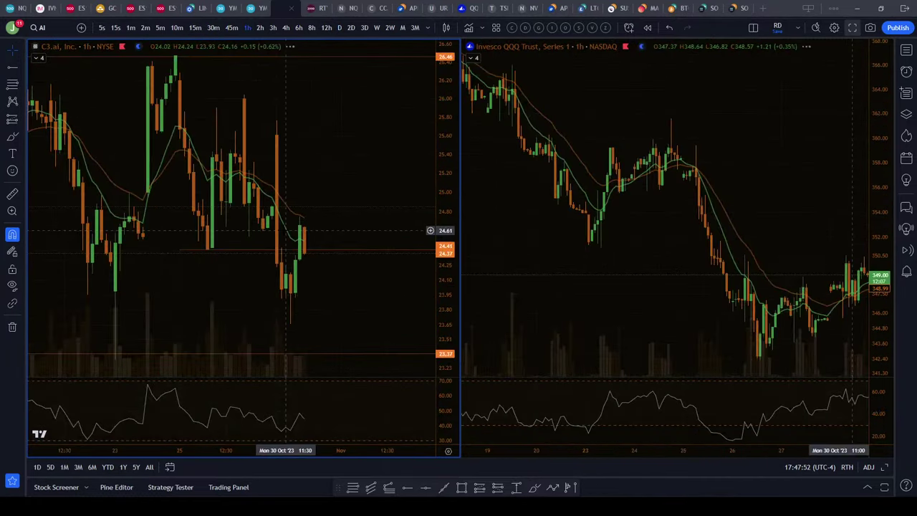
{"action": "scroll", "coordinate": [286, 230], "scroll_direction": "down", "scroll_amount": 3}
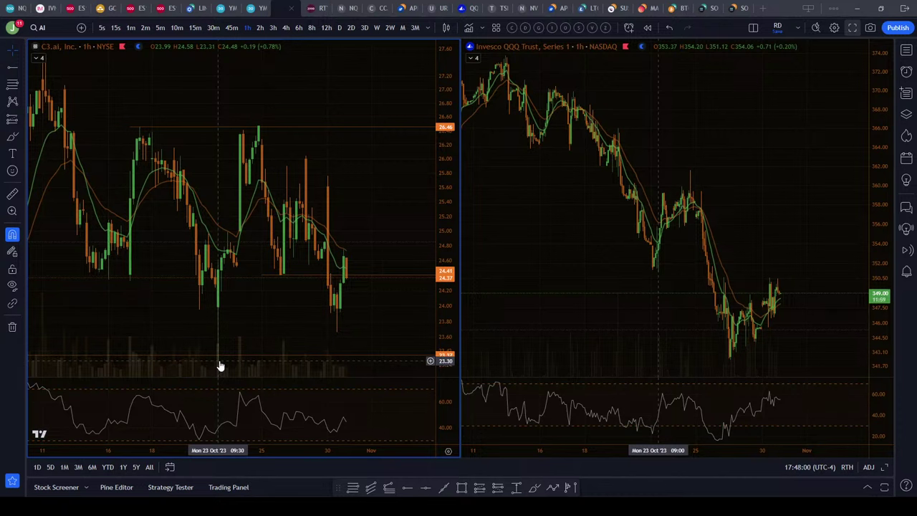
{"action": "scroll", "coordinate": [220, 362], "scroll_direction": "down", "scroll_amount": 3}
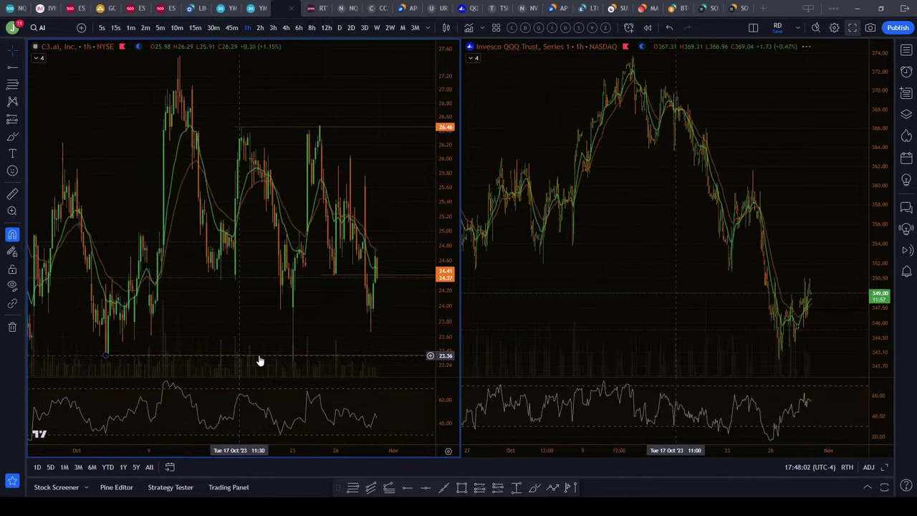
{"action": "scroll", "coordinate": [251, 359], "scroll_direction": "up", "scroll_amount": 4}
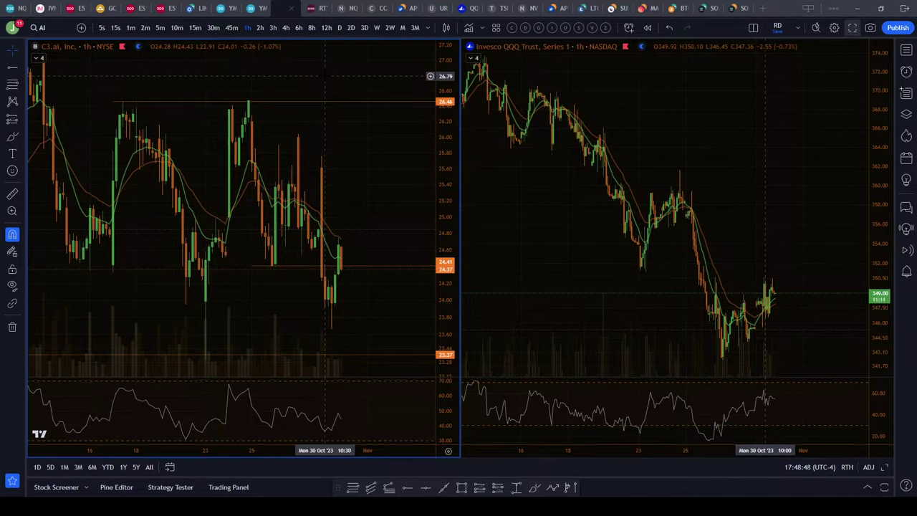
- Open the relative shift layout, and examine the weekly NQ1!/ES1! ratio beside NASDAQ 100 futures in the ratio target layout
{"action": "left_click", "coordinate": [322, 8]}
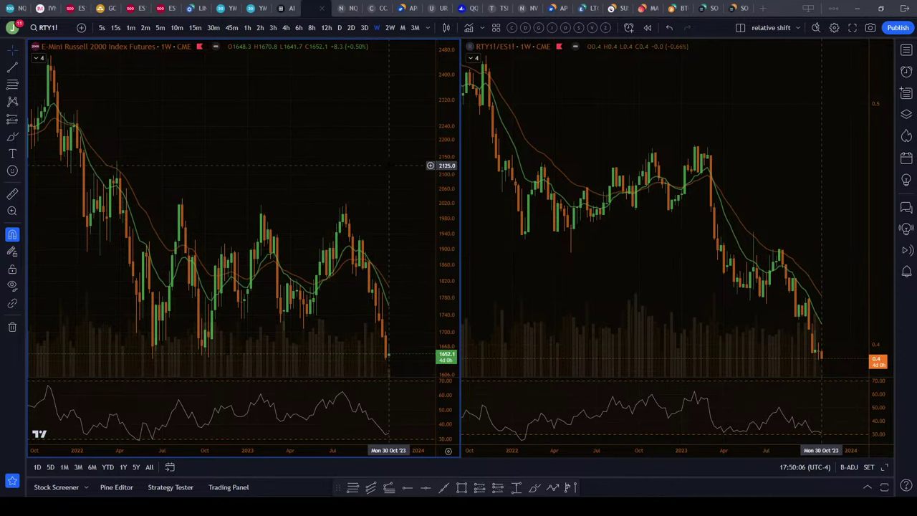
{"action": "left_click", "coordinate": [349, 9]}
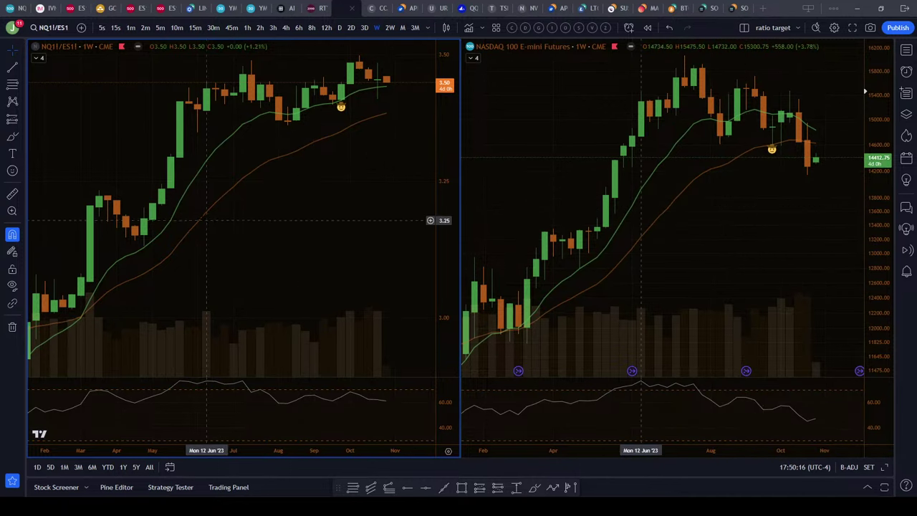
{"action": "scroll", "coordinate": [204, 235], "scroll_direction": "down", "scroll_amount": 5}
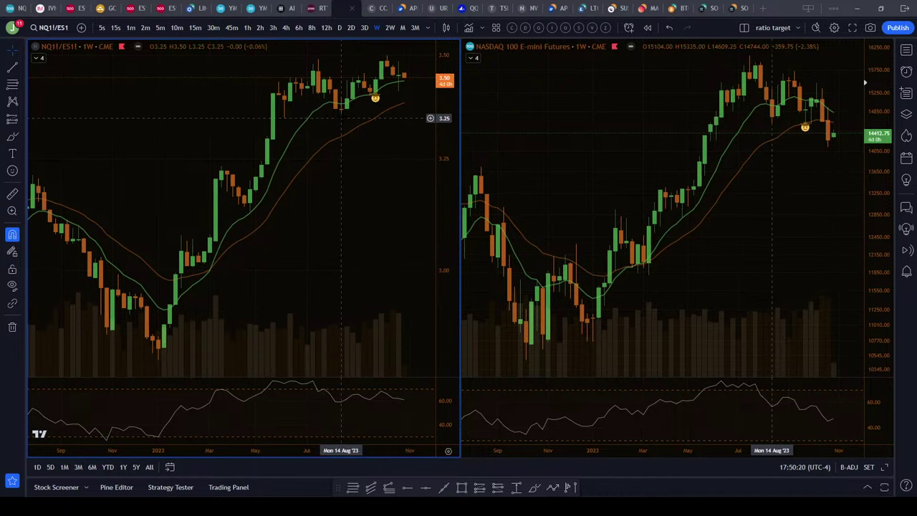
{"action": "scroll", "coordinate": [375, 93], "scroll_direction": "up", "scroll_amount": 5}
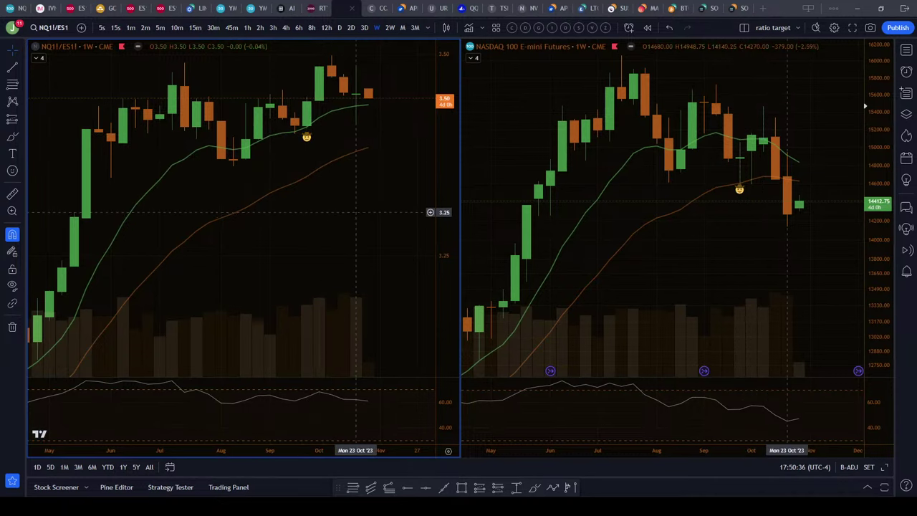
- Set the ratio target charts to the daily interval and compare the NQ1!/ES1! and NASDAQ 100 lows around late September
{"action": "left_click", "coordinate": [340, 27]}
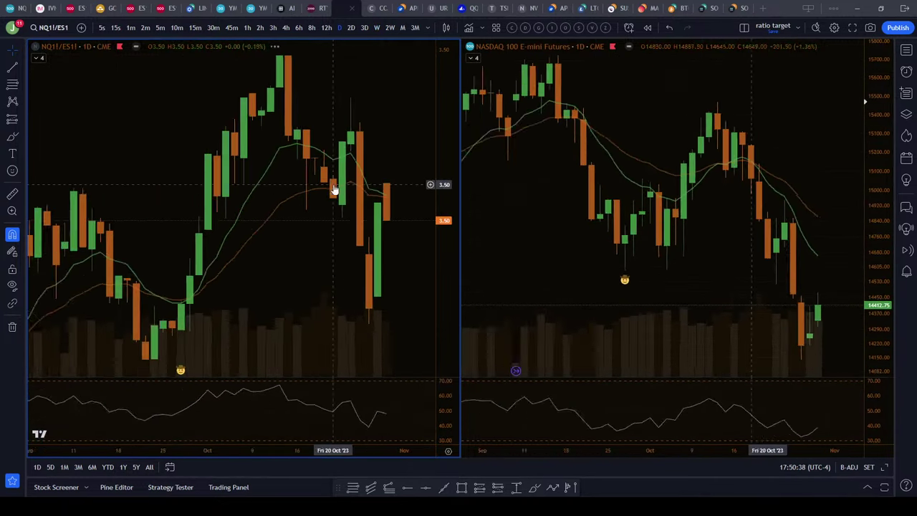
{"action": "scroll", "coordinate": [334, 190], "scroll_direction": "down", "scroll_amount": 5}
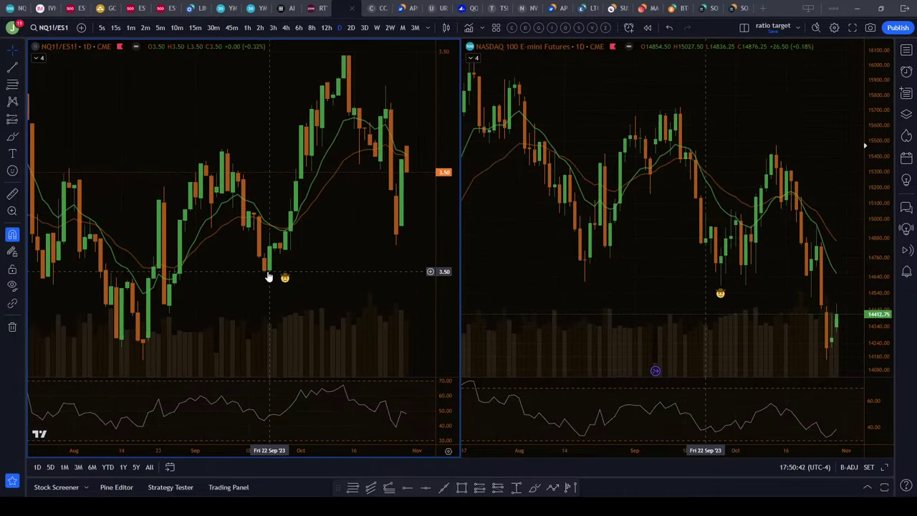
{"action": "mouse_move", "coordinate": [266, 279]}
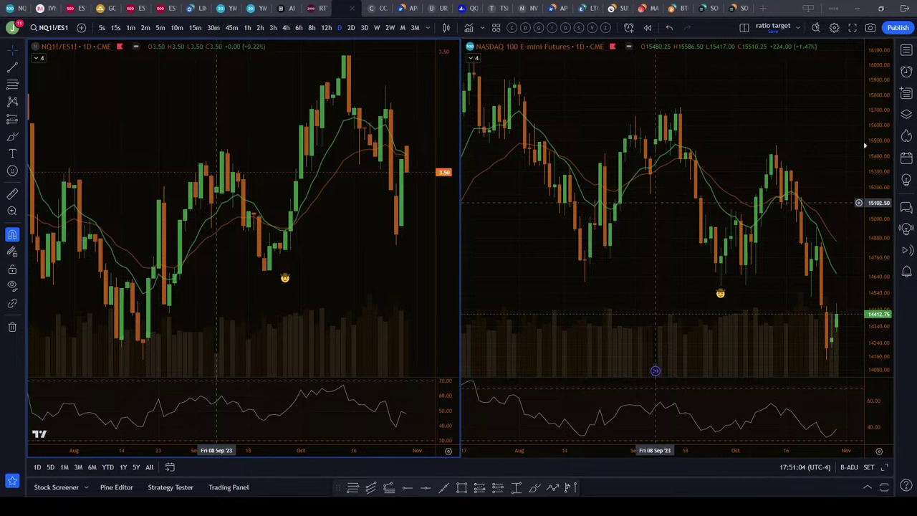
{"action": "scroll", "coordinate": [672, 246], "scroll_direction": "down", "scroll_amount": 3}
{"action": "scroll", "coordinate": [673, 246], "scroll_direction": "up", "scroll_amount": 3}
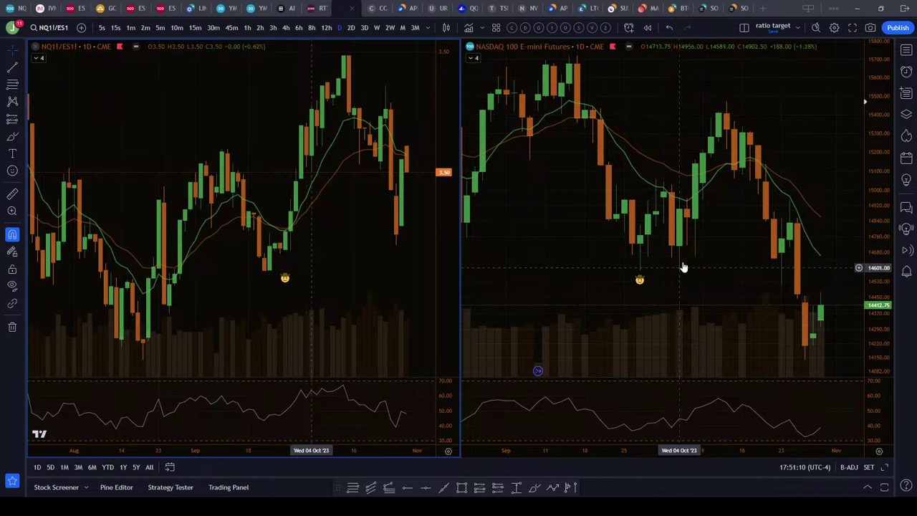
- Compare the daily NQ1!/ES1! and NASDAQ 100 candles from late September through October, and switch both charts to the weekly interval
{"action": "scroll", "coordinate": [686, 271], "scroll_direction": "left", "scroll_amount": 5}
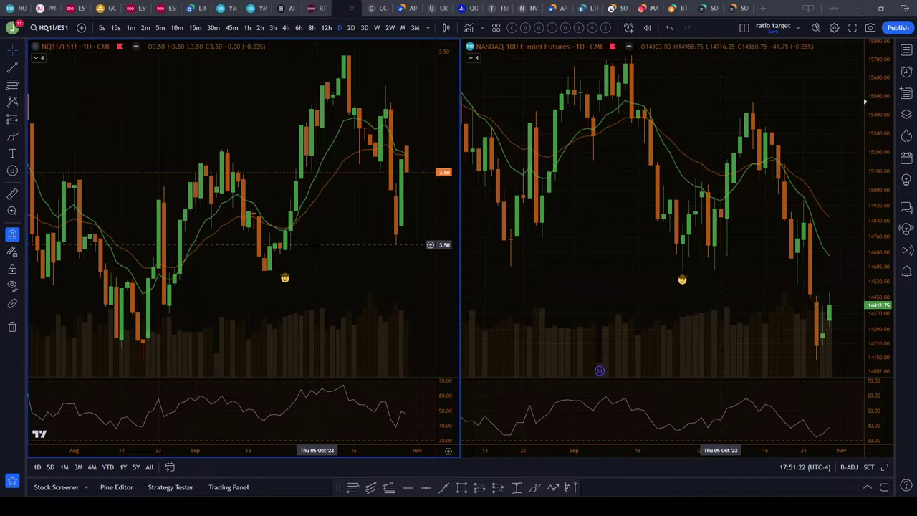
{"action": "scroll", "coordinate": [319, 243], "scroll_direction": "up", "scroll_amount": 2}
{"action": "left_click_drag", "start_coordinate": [308, 244], "coordinate": [300, 246]}
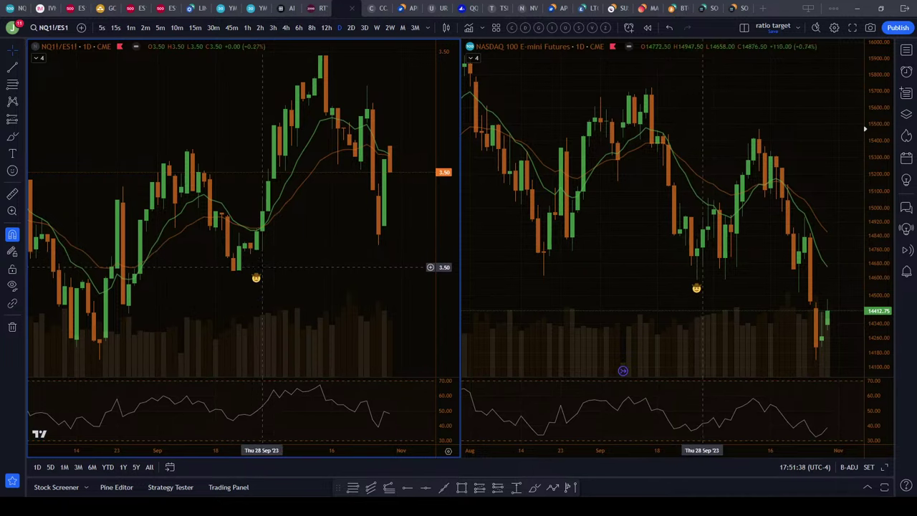
{"action": "key", "text": "1"}
{"action": "key", "text": "w"}
{"action": "key", "text": "Return"}
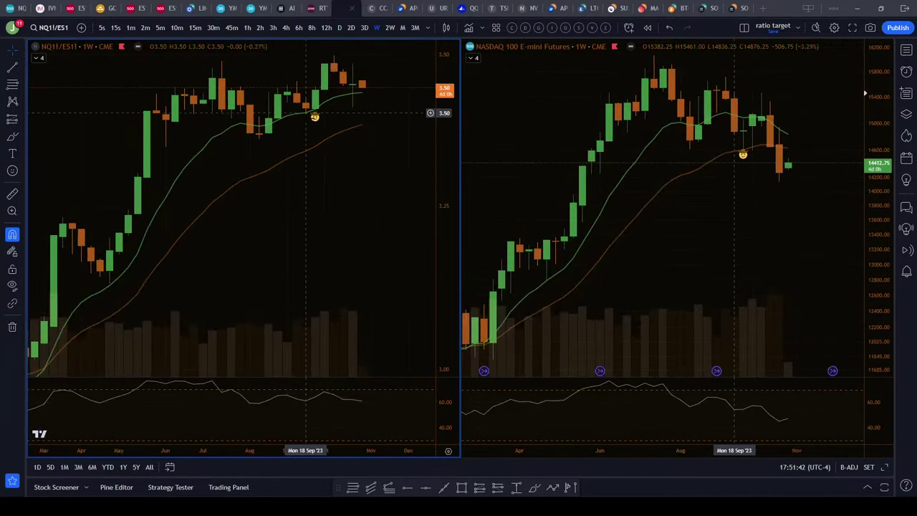
{"action": "scroll", "coordinate": [325, 238], "scroll_direction": "up", "scroll_amount": 3}
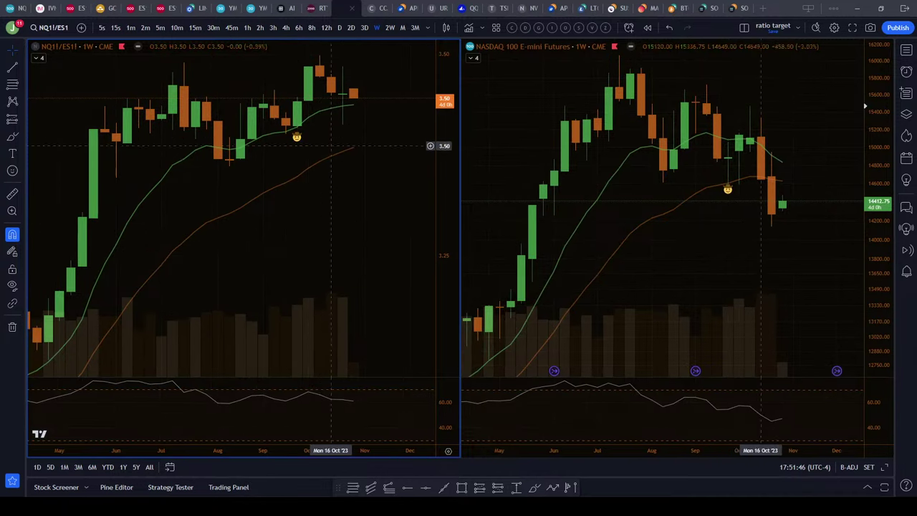
- Open the ratio rider layout and examine the 2-day CCJ/URA ratio's 2023 trend against its moving averages
{"action": "left_click", "coordinate": [376, 10]}
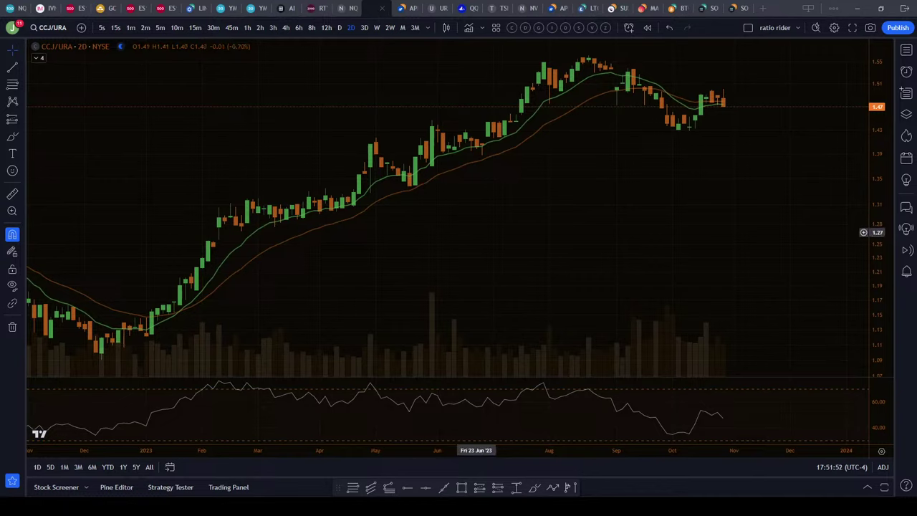
{"action": "scroll", "coordinate": [477, 232], "scroll_direction": "up", "scroll_amount": 1}
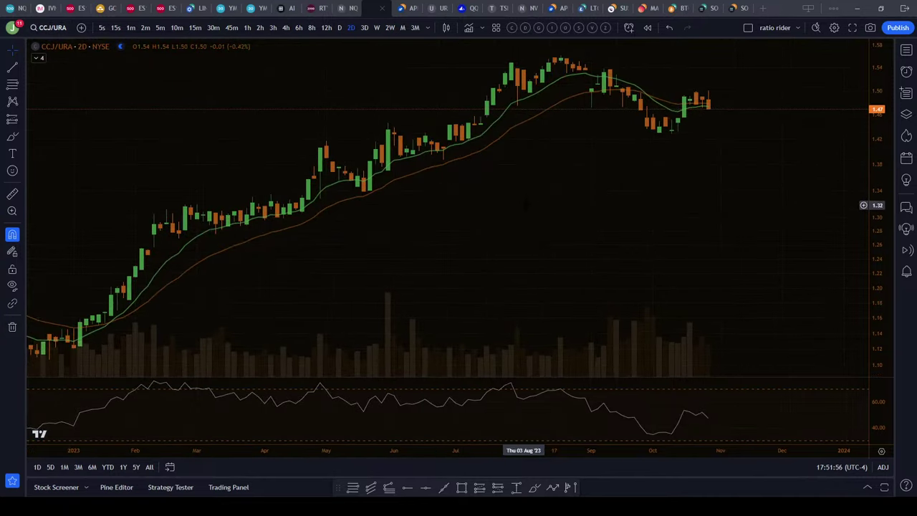
{"action": "left_click_drag", "start_coordinate": [535, 209], "coordinate": [541, 207]}
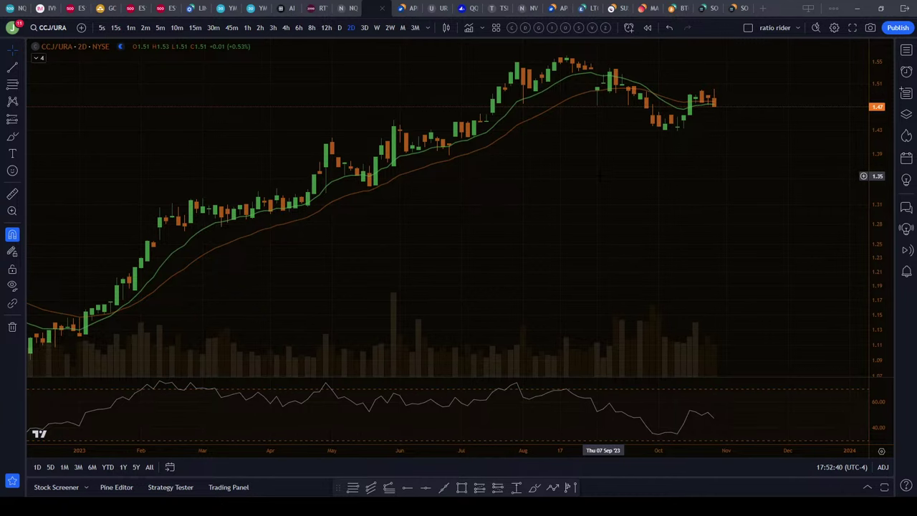
- Return to the ratio target layout and compare the weekly NQ1!/ES1! ratio with NASDAQ 100 futures from late 2022 onward
{"action": "left_click", "coordinate": [342, 7]}
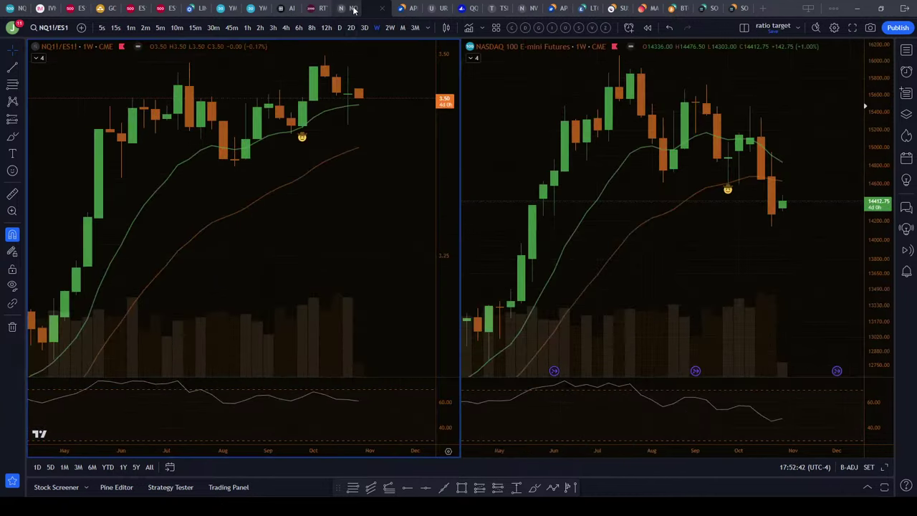
{"action": "scroll", "coordinate": [290, 243], "scroll_direction": "down", "scroll_amount": 3}
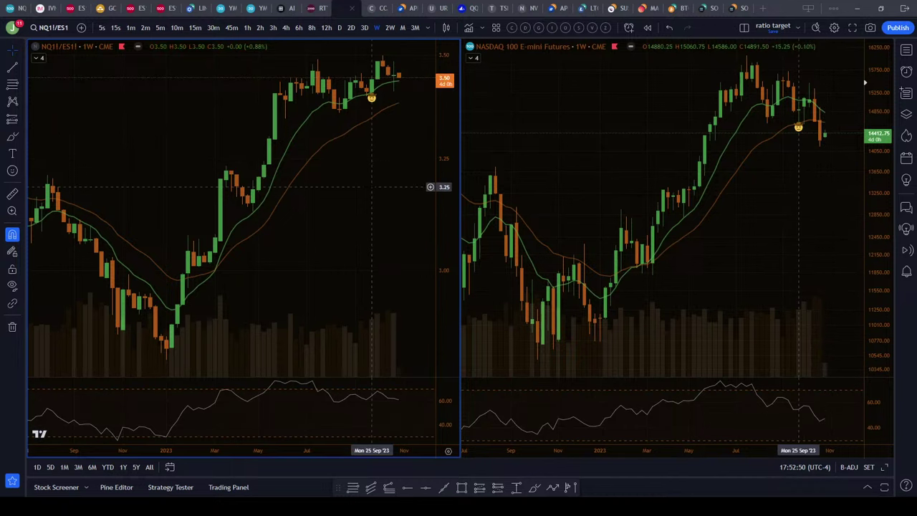
{"action": "scroll", "coordinate": [365, 187], "scroll_direction": "right", "scroll_amount": 2}
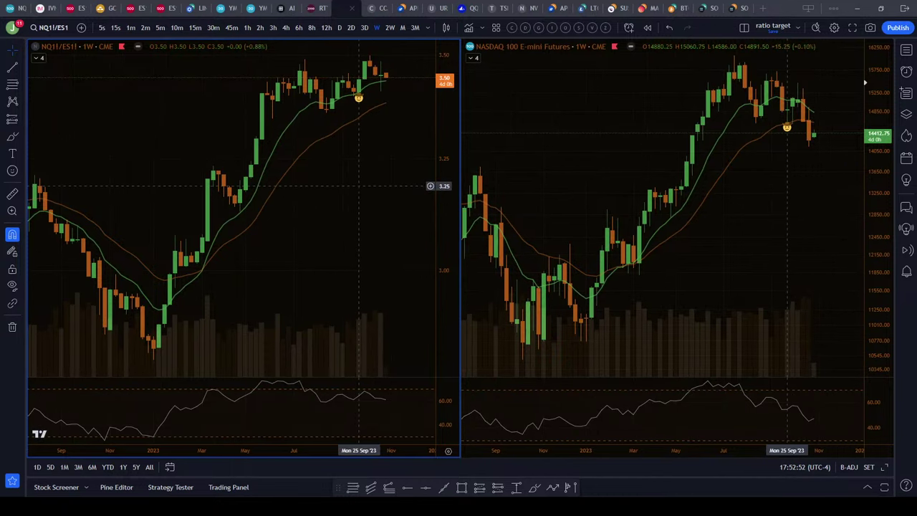
{"action": "scroll", "coordinate": [398, 164], "scroll_direction": "right", "scroll_amount": 2}
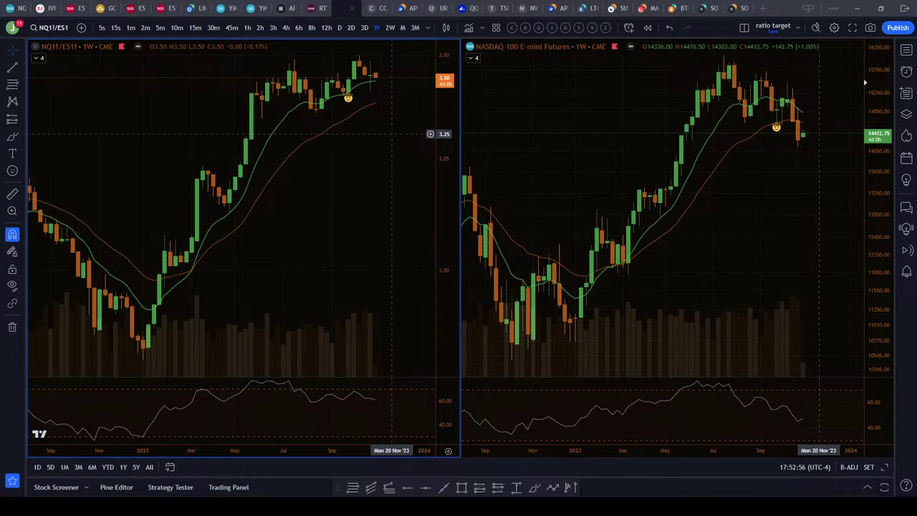
- Open the ratio signal layout and examine the monthly APE/Bitcoin candles from early 2022 through October 2023
{"action": "left_click", "coordinate": [409, 9]}
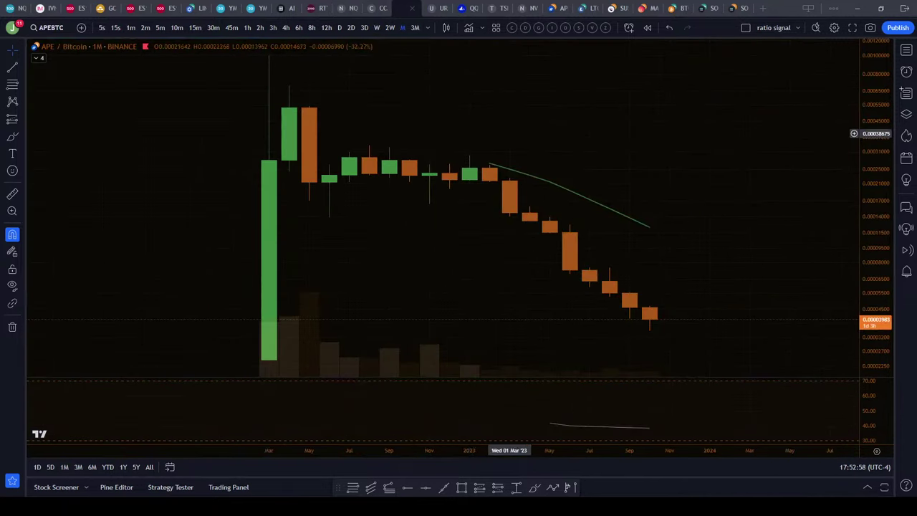
{"action": "scroll", "coordinate": [430, 143], "scroll_direction": "up", "scroll_amount": 1}
{"action": "scroll", "coordinate": [444, 122], "scroll_direction": "left", "scroll_amount": 2}
{"action": "left_click_drag", "start_coordinate": [451, 104], "coordinate": [498, 96]}
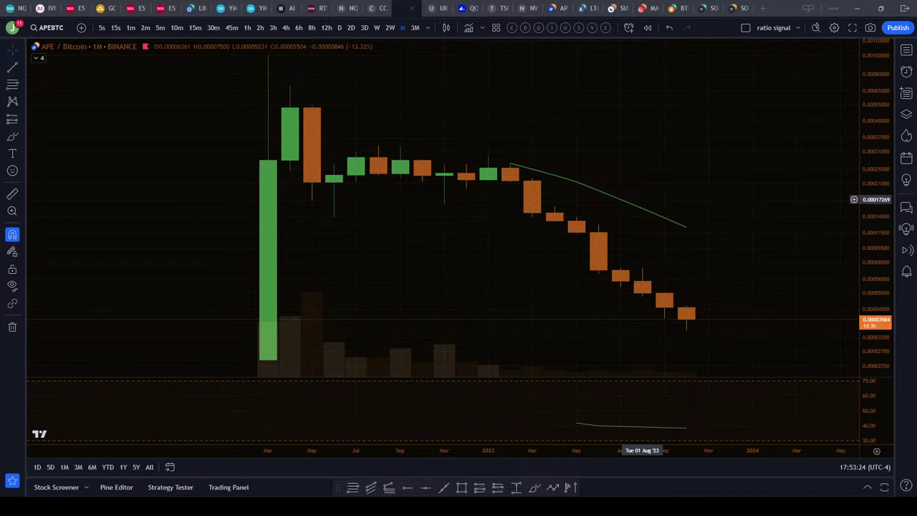
{"action": "scroll", "coordinate": [630, 139], "scroll_direction": "left", "scroll_amount": 1}
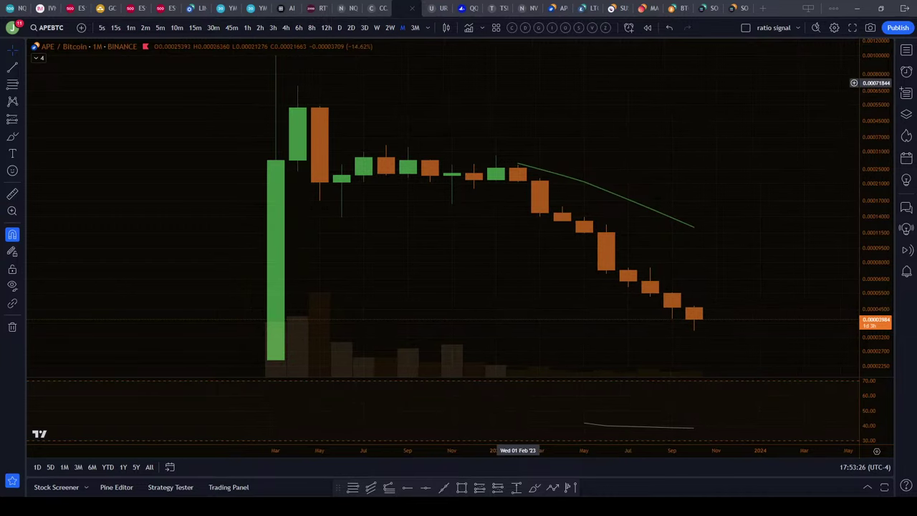
- Open the ratio signal 2 layout and examine the monthly URA/SPY ratio's history back to 2016
{"action": "left_click", "coordinate": [440, 13]}
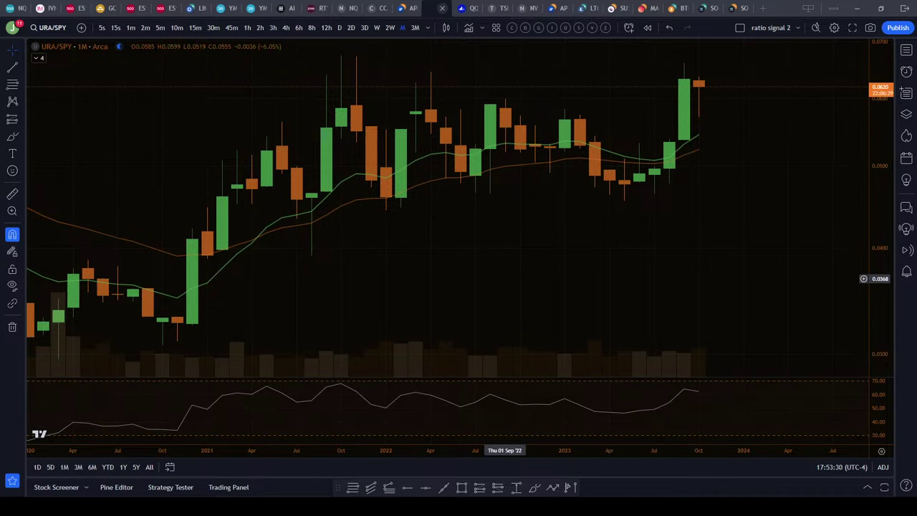
{"action": "scroll", "coordinate": [463, 276], "scroll_direction": "right", "scroll_amount": 2}
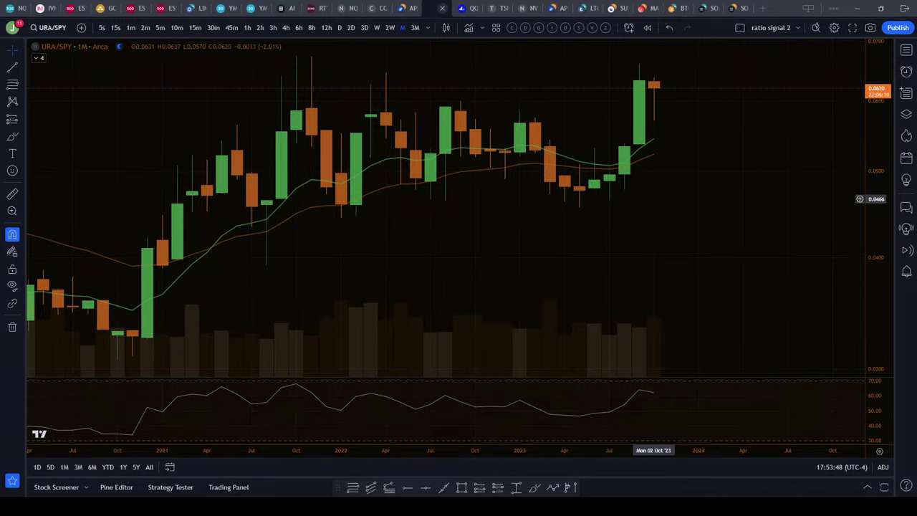
{"action": "scroll", "coordinate": [654, 198], "scroll_direction": "down", "scroll_amount": 3}
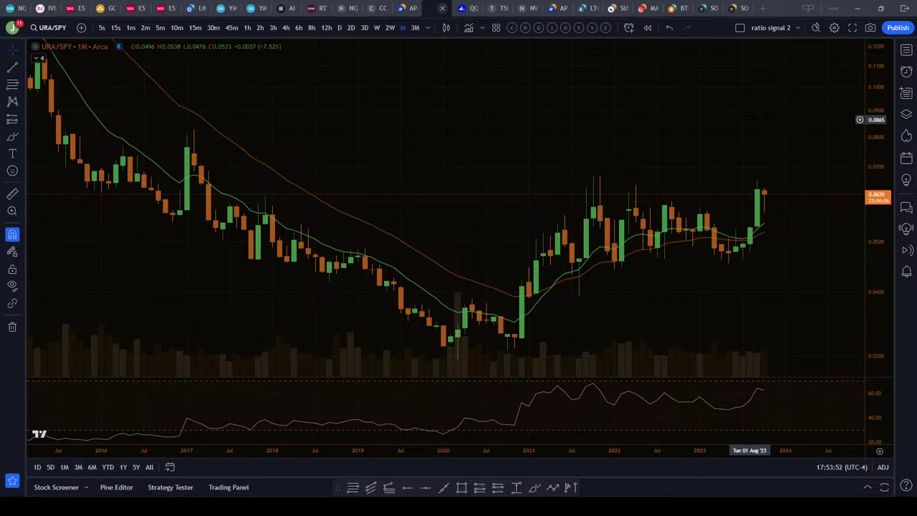
{"action": "left_click_drag", "start_coordinate": [750, 119], "coordinate": [661, 120]}
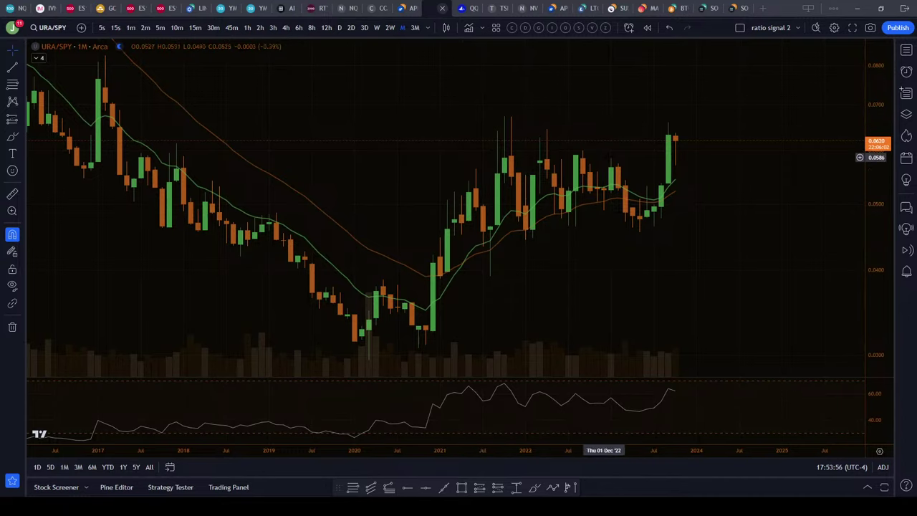
- Revisit the monthly APE/Bitcoin chart, and examine the URA/SPY ratio's monthly candles from 2020 to October 2023
{"action": "left_click", "coordinate": [407, 8]}
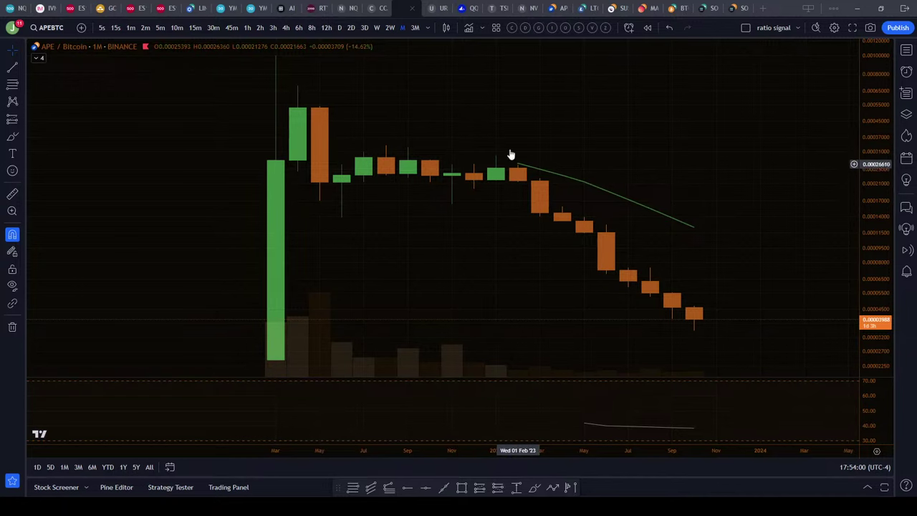
{"action": "left_click", "coordinate": [439, 9]}
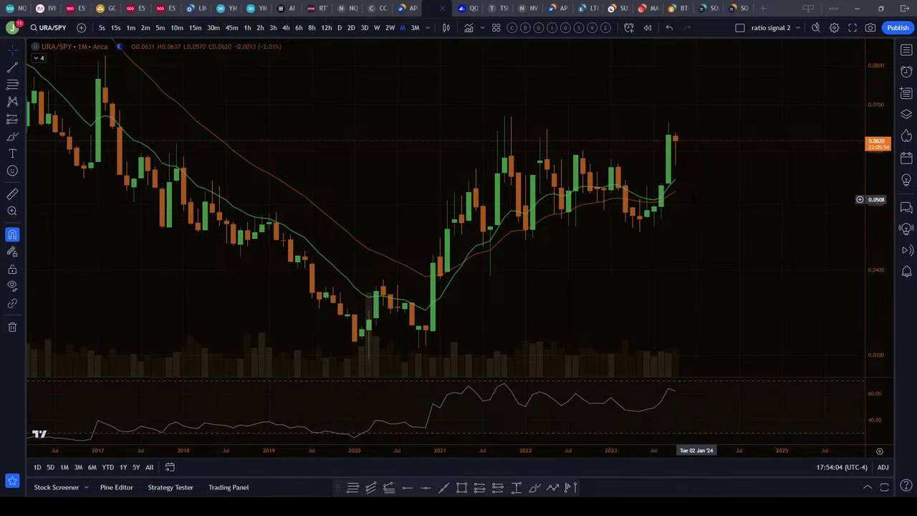
{"action": "scroll", "coordinate": [697, 199], "scroll_direction": "up", "scroll_amount": 5}
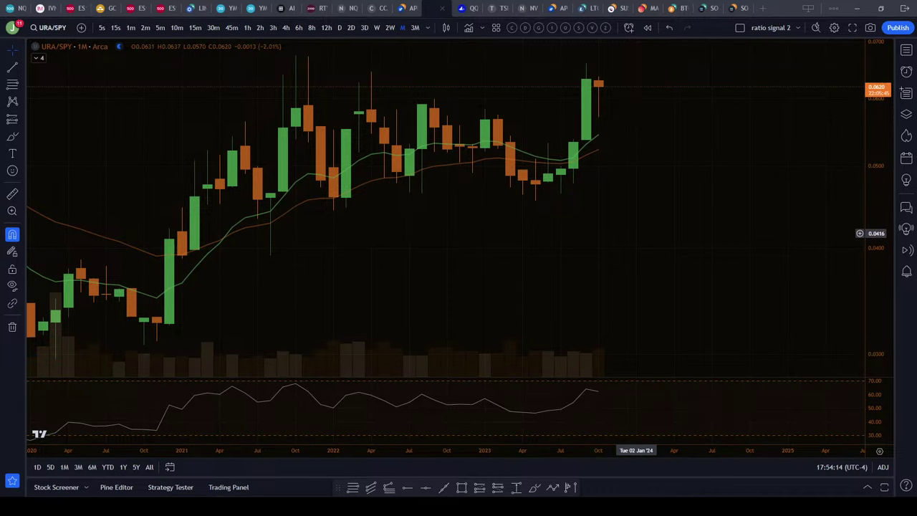
{"action": "left_click_drag", "start_coordinate": [649, 222], "coordinate": [684, 229]}
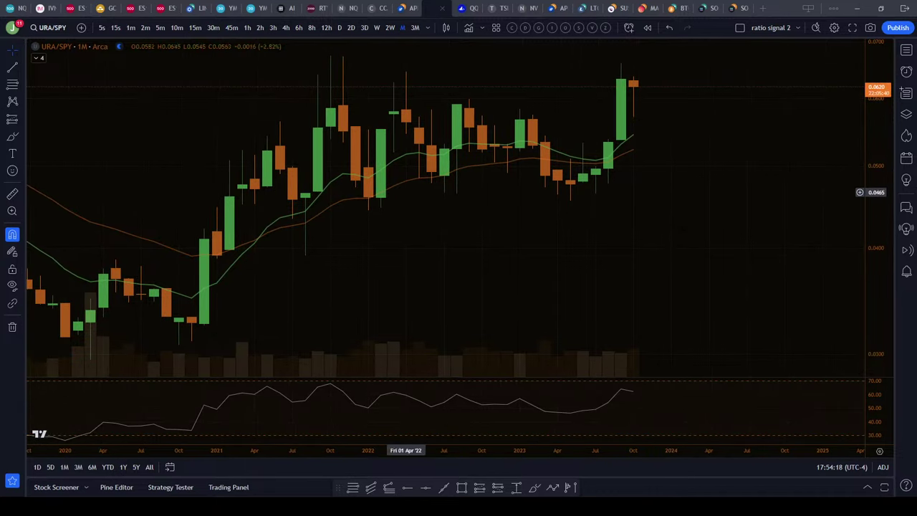
{"action": "left_click_drag", "start_coordinate": [640, 224], "coordinate": [649, 231]}
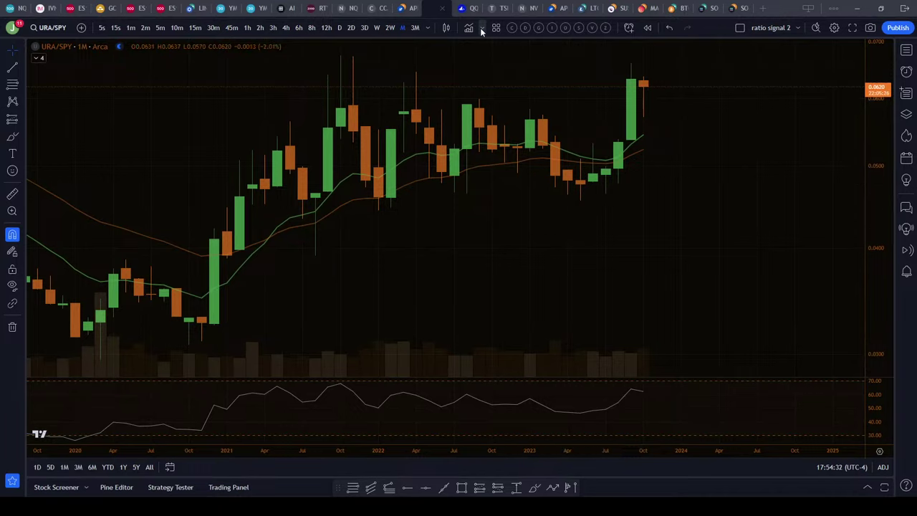
- Open the relative weakness layout and compare Tesla's 5-minute price action with QQQ on 30 October 2023
{"action": "left_click", "coordinate": [469, 10]}
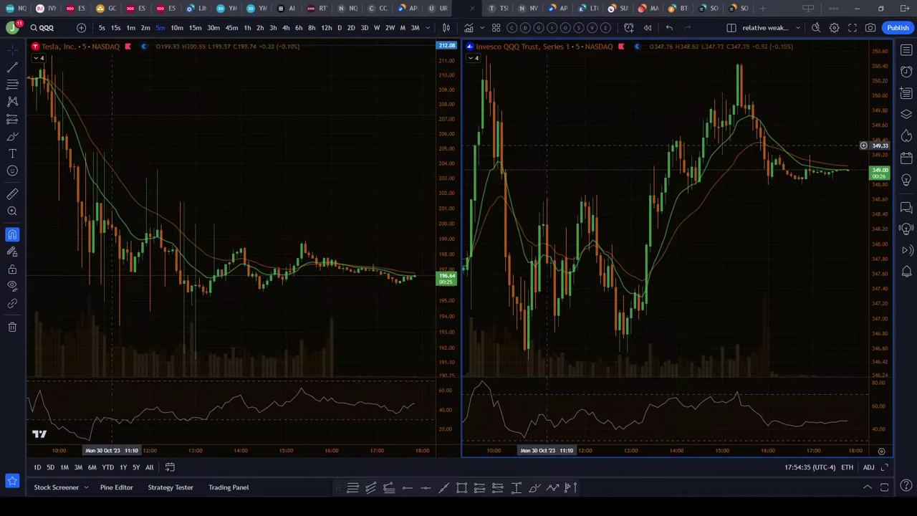
{"action": "left_click", "coordinate": [305, 162]}
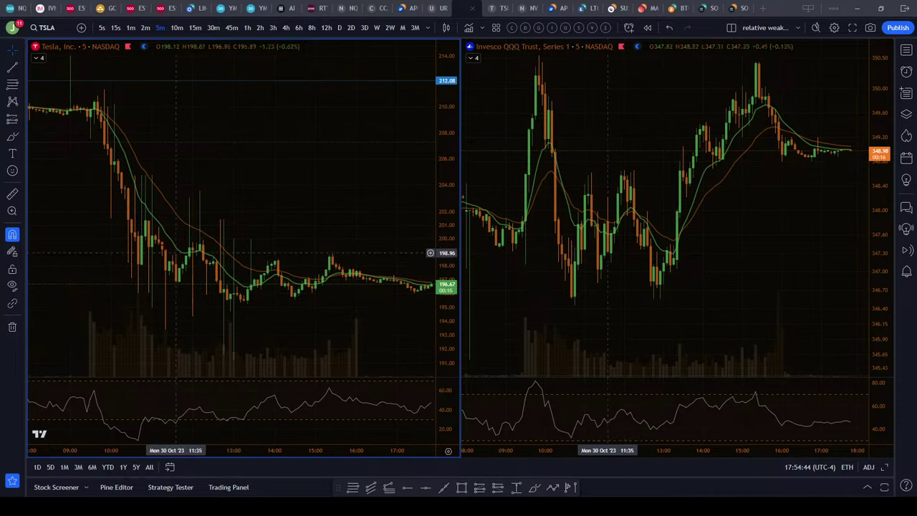
{"action": "scroll", "coordinate": [250, 198], "scroll_direction": "down", "scroll_amount": 1}
{"action": "left_click_drag", "start_coordinate": [259, 197], "coordinate": [273, 197]}
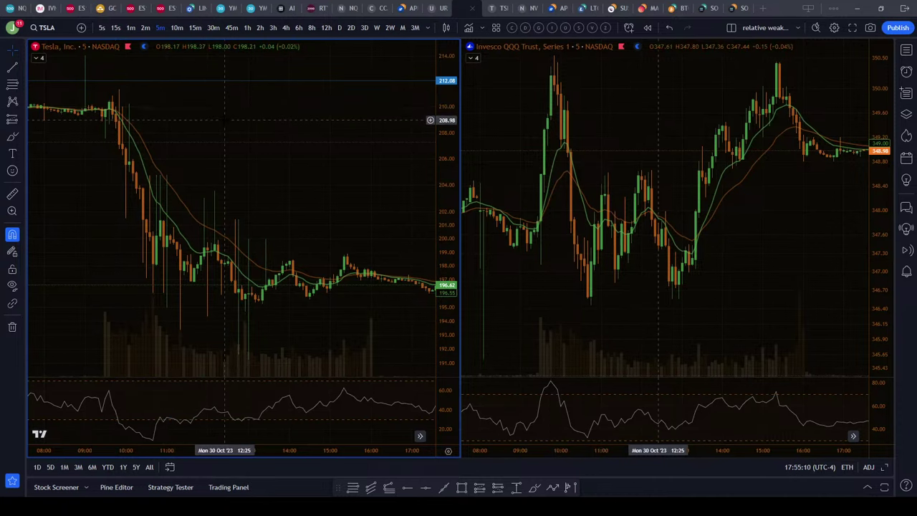
{"action": "scroll", "coordinate": [228, 133], "scroll_direction": "right", "scroll_amount": 2}
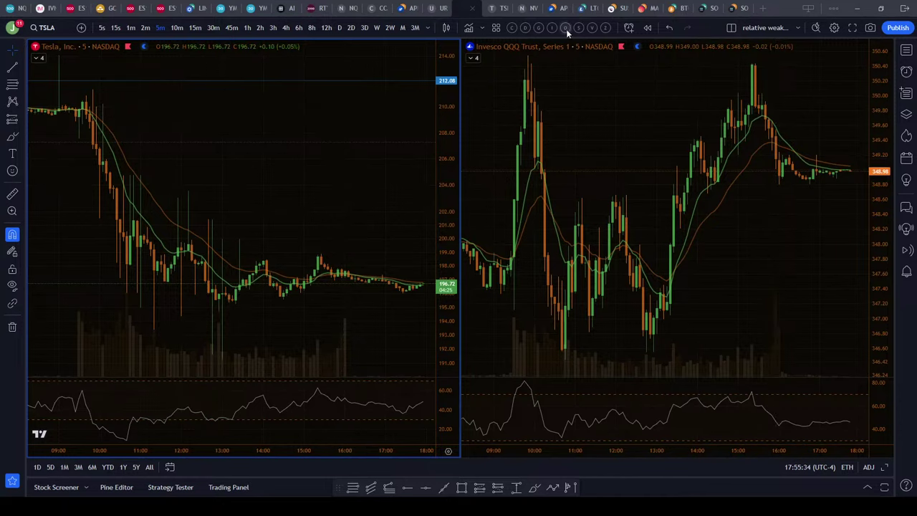
- View the ratio pattern layout with TSLA/QQQ beside Tesla, and hide the drawings in the NVDA/QQQ ratio pattern layout
{"action": "left_click", "coordinate": [497, 10]}
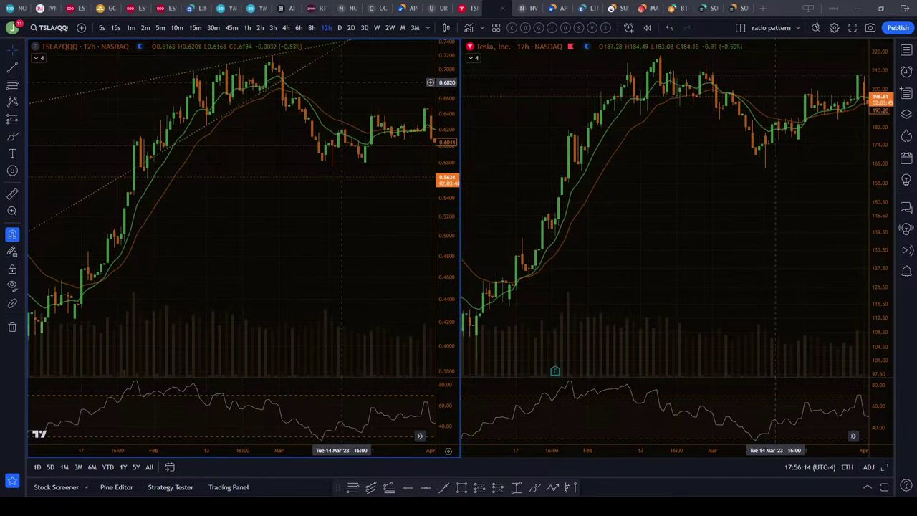
{"action": "left_click", "coordinate": [528, 13]}
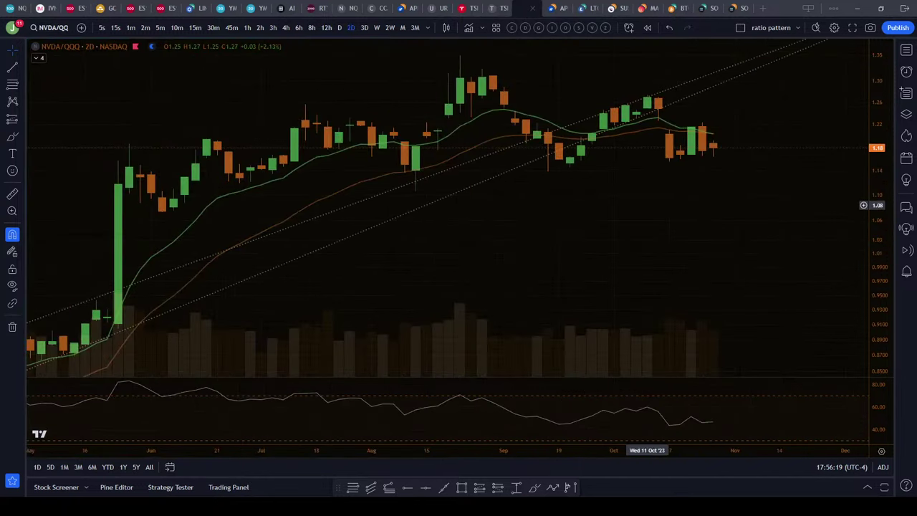
{"action": "left_click", "coordinate": [12, 285]}
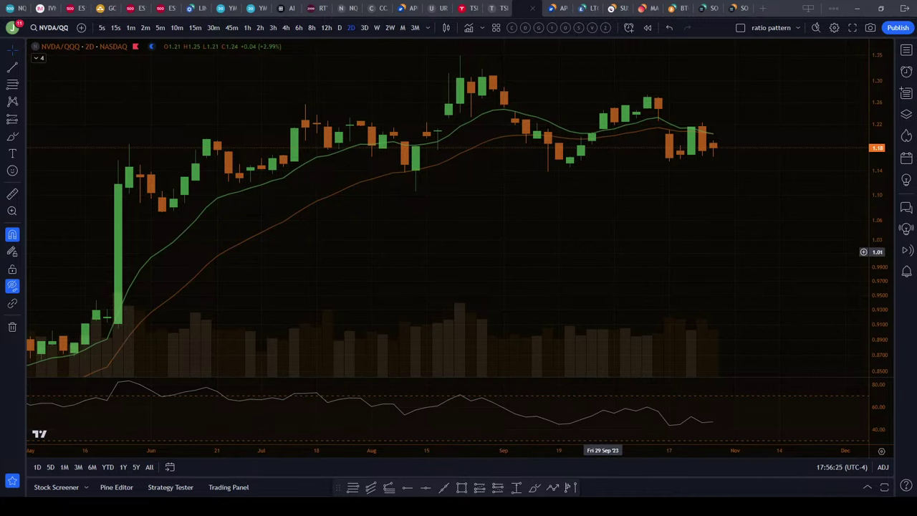
- Examine the 2-day NVDA/QQQ candles from June to October 2023, briefly showing the drawings and hiding them again
{"action": "scroll", "coordinate": [588, 249], "scroll_direction": "up", "scroll_amount": 1}
{"action": "left_click_drag", "start_coordinate": [577, 250], "coordinate": [546, 250]}
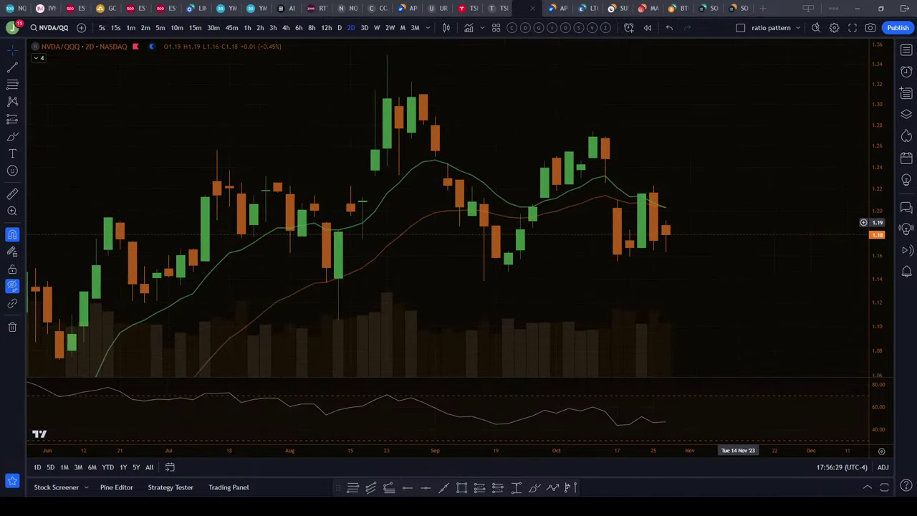
{"action": "scroll", "coordinate": [709, 153], "scroll_direction": "down", "scroll_amount": 1}
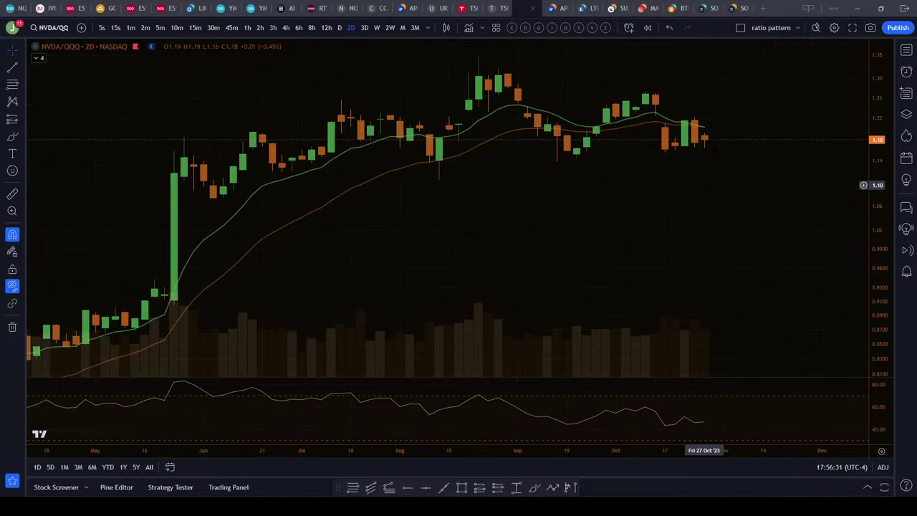
{"action": "scroll", "coordinate": [704, 184], "scroll_direction": "up", "scroll_amount": 1}
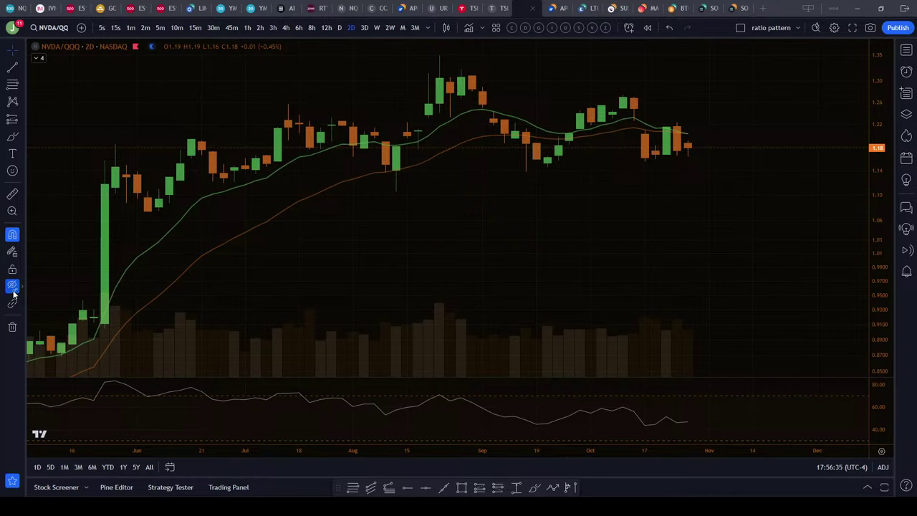
{"action": "left_click", "coordinate": [12, 287]}
{"action": "left_click", "coordinate": [12, 287]}
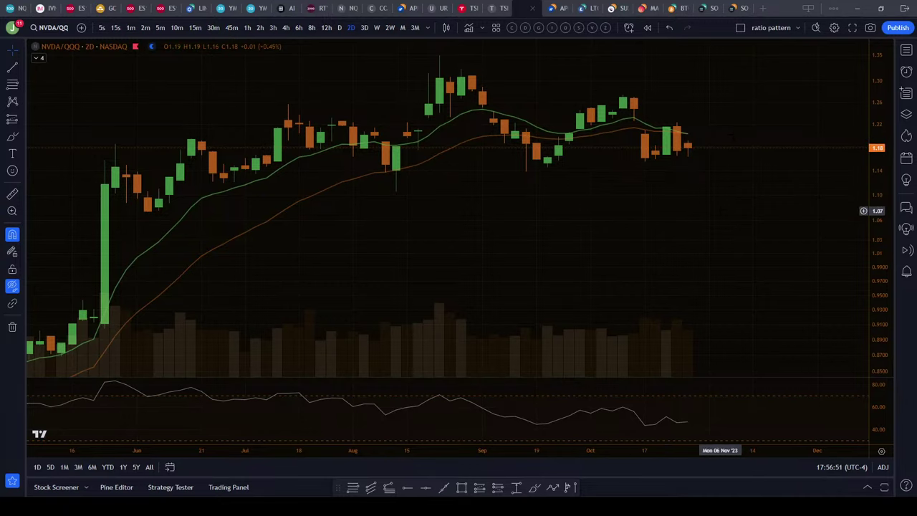
{"action": "left_click_drag", "start_coordinate": [710, 209], "coordinate": [696, 210]}
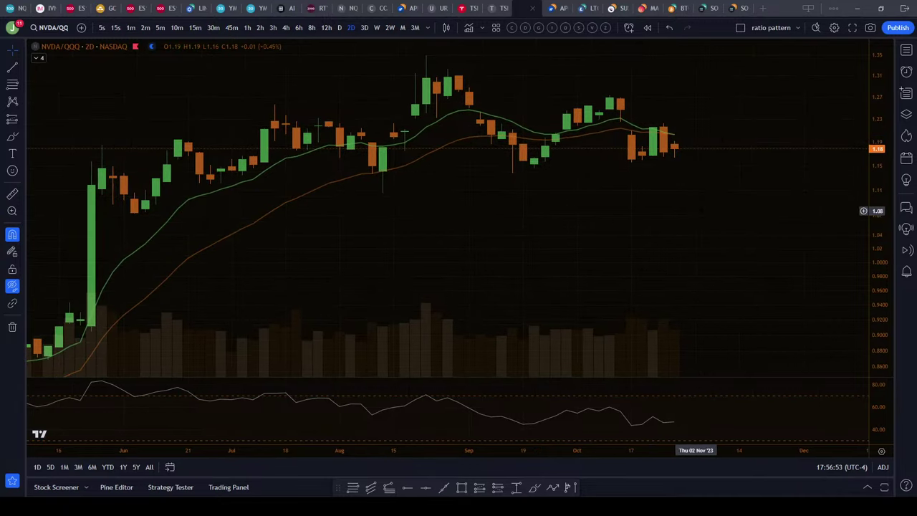
- Show the drawings on the NVDA/QQQ chart and examine the trendline breakdown on 12-hour candles through October 2023
{"action": "left_click", "coordinate": [12, 287]}
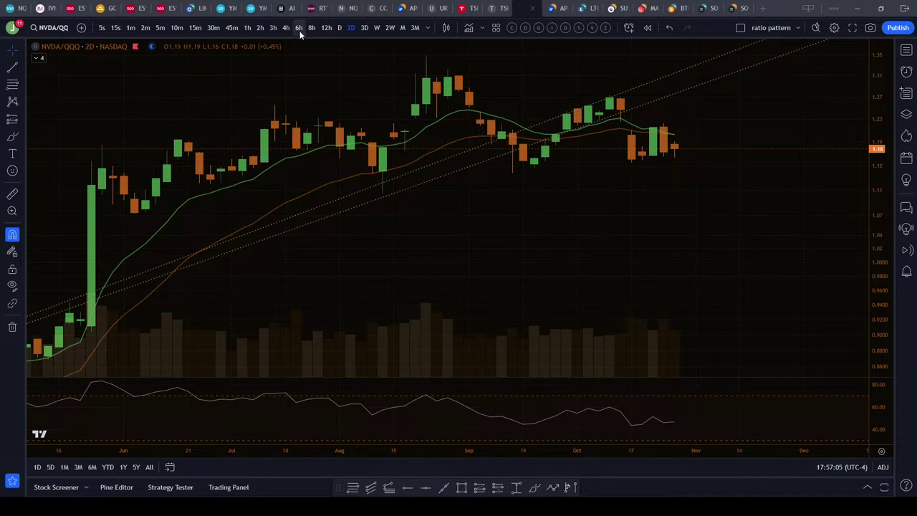
{"action": "left_click", "coordinate": [322, 29]}
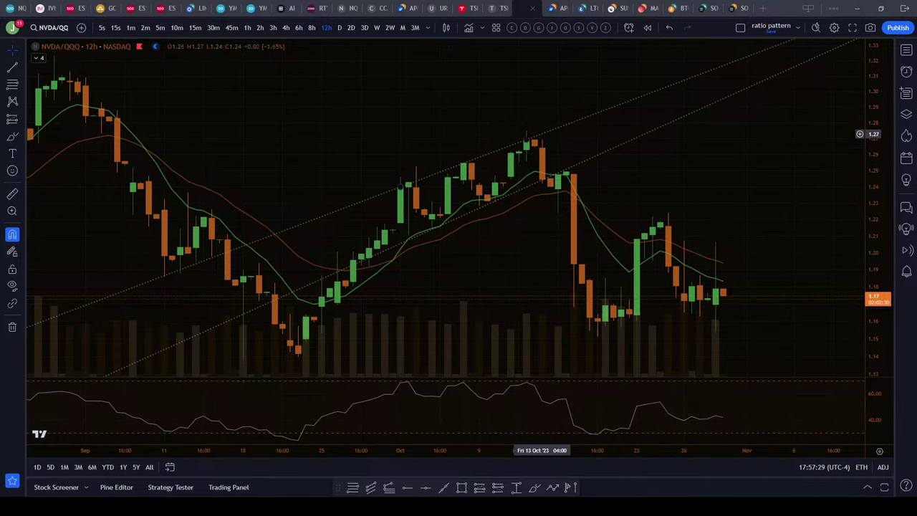
{"action": "left_click_drag", "start_coordinate": [644, 164], "coordinate": [598, 226]}
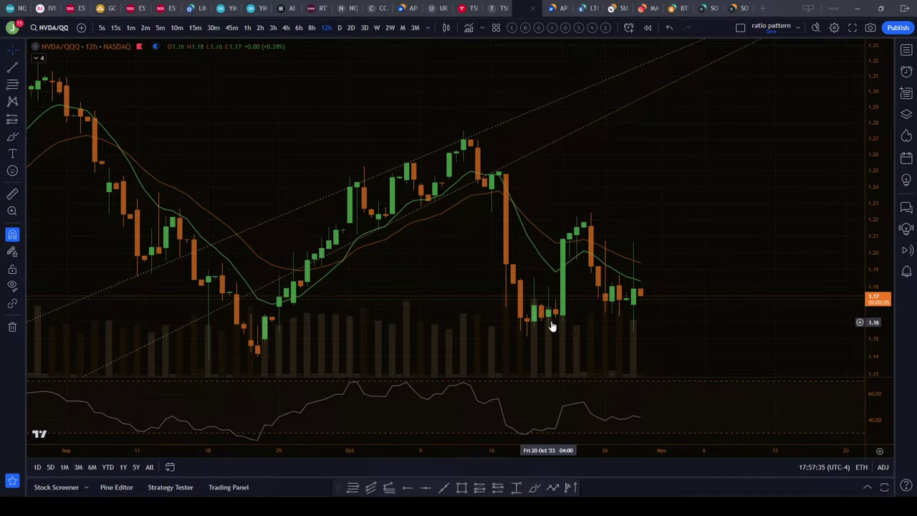
- Return NVDA/QQQ to 2-day candles with the drawings hidden, and examine the price action from June to late October 2023
{"action": "left_click", "coordinate": [24, 285]}
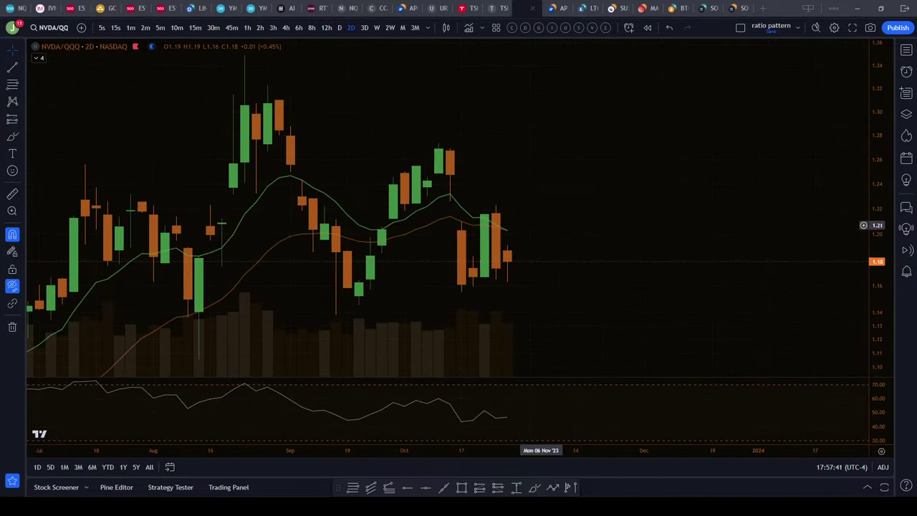
{"action": "left_click_drag", "start_coordinate": [528, 192], "coordinate": [635, 164]}
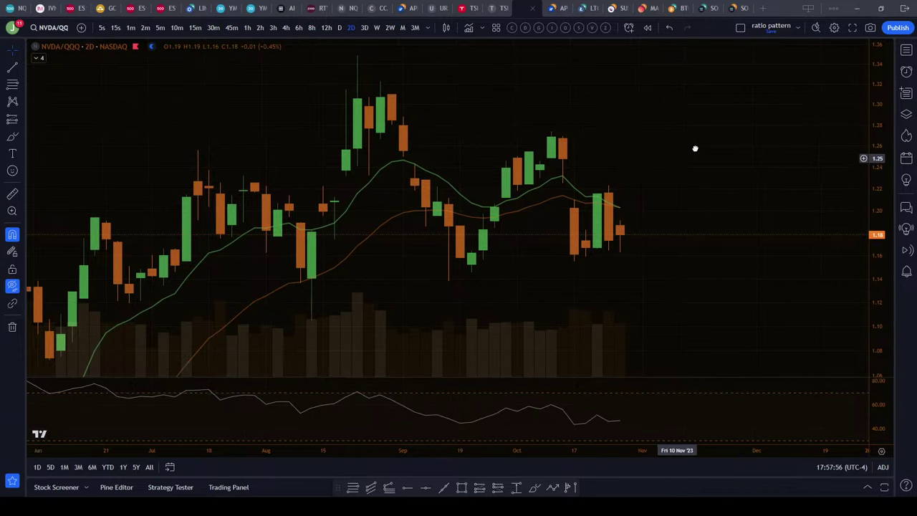
{"action": "scroll", "coordinate": [697, 147], "scroll_direction": "left", "scroll_amount": 2}
{"action": "scroll", "coordinate": [697, 145], "scroll_direction": "up", "scroll_amount": 3}
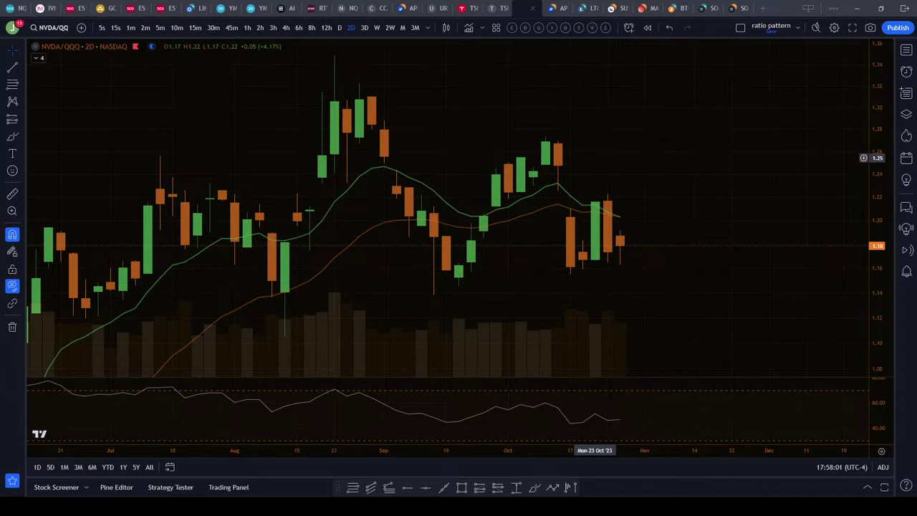
{"action": "scroll", "coordinate": [609, 165], "scroll_direction": "down", "scroll_amount": 3}
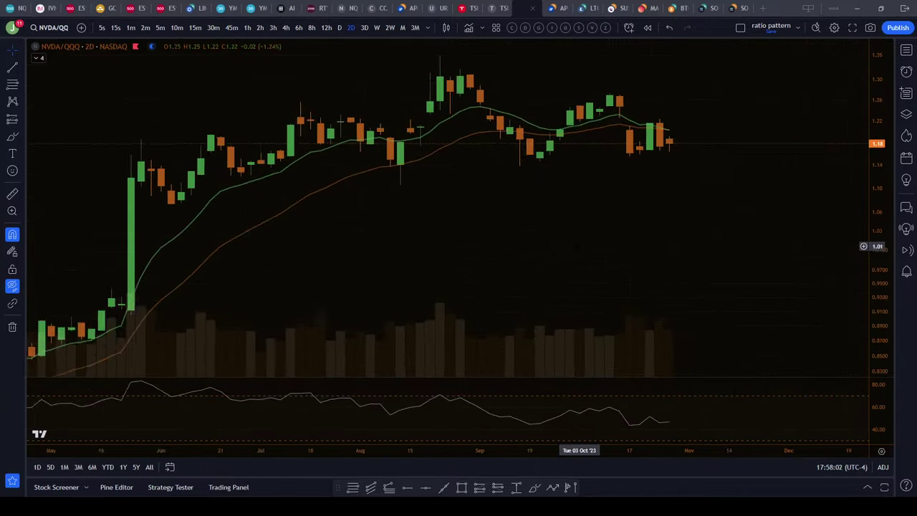
{"action": "scroll", "coordinate": [516, 183], "scroll_direction": "up", "scroll_amount": 1}
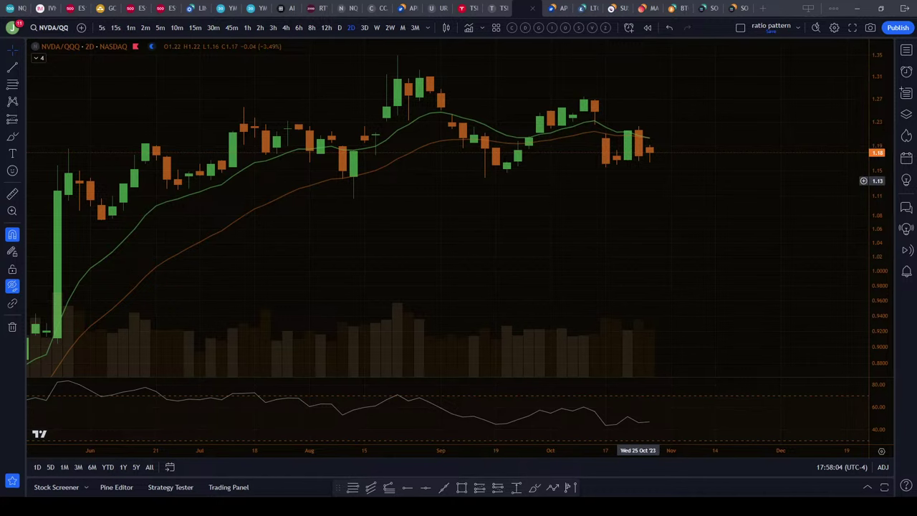
- Briefly revisit the monthly APE/Bitcoin and 2-day NVDA/QQQ charts, and open the daily APE/Bitcoin chart in the 4 types layout
{"action": "left_click", "coordinate": [407, 8]}
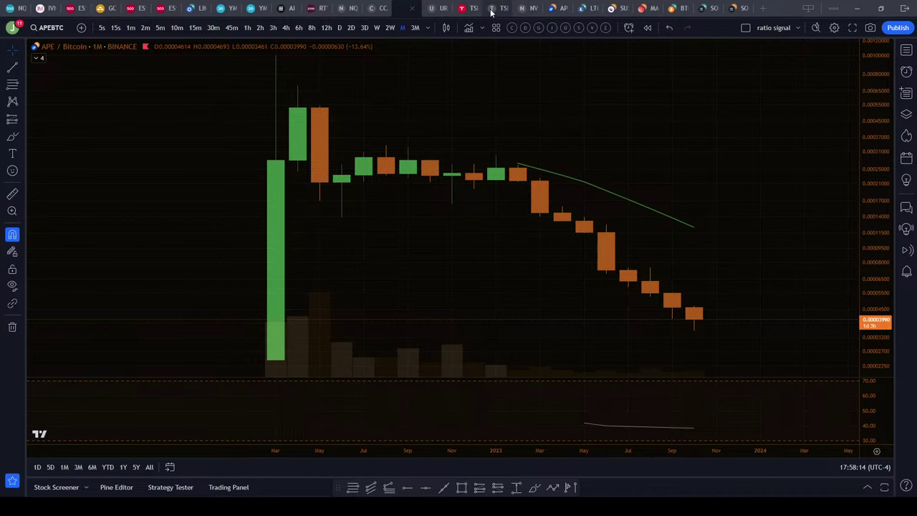
{"action": "left_click", "coordinate": [529, 10]}
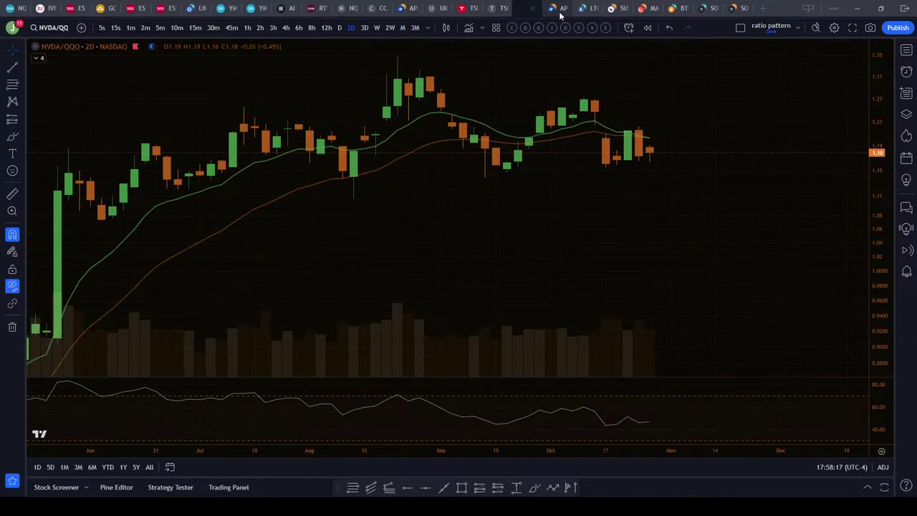
{"action": "left_click", "coordinate": [561, 10]}
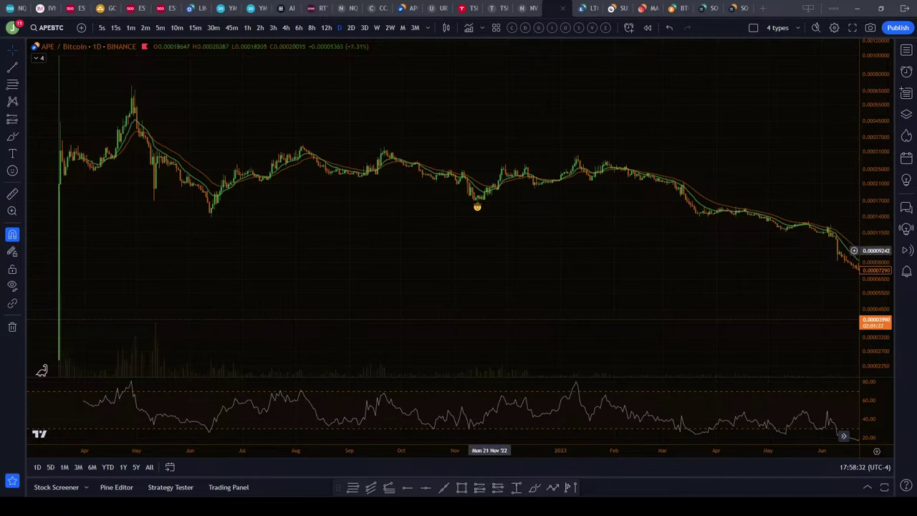
- Switch to the #crypto-alts thread in Slack and read the posts on scouting BTC ratios for opportunity
{"action": "mouse_move", "coordinate": [236, 506]}
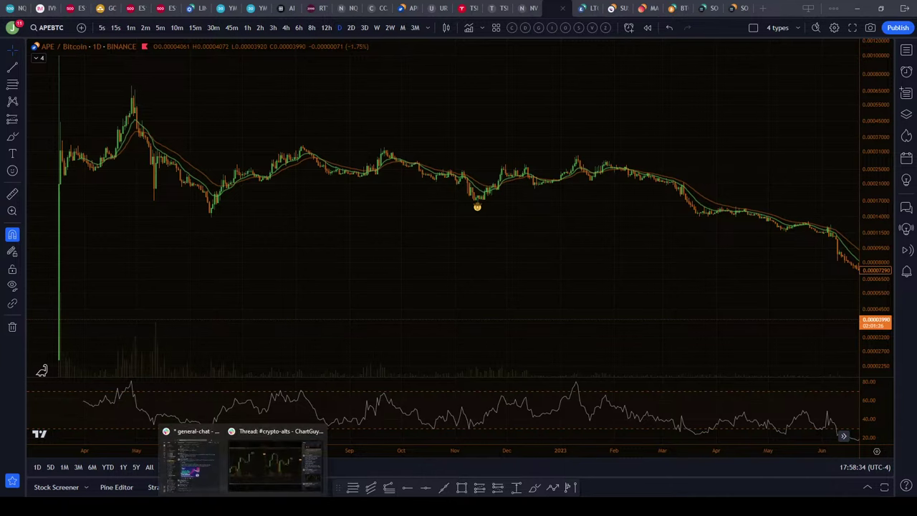
{"action": "left_click", "coordinate": [275, 462]}
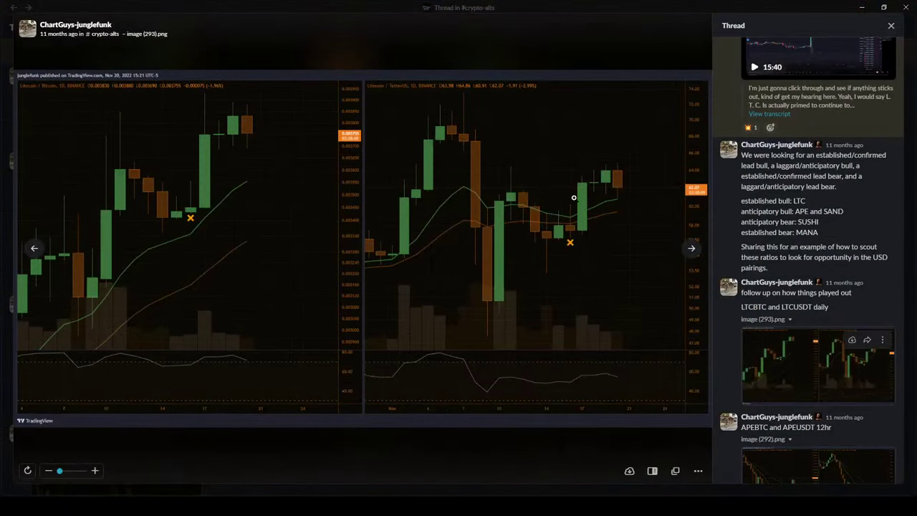
{"action": "scroll", "coordinate": [799, 244], "scroll_direction": "up", "scroll_amount": 5}
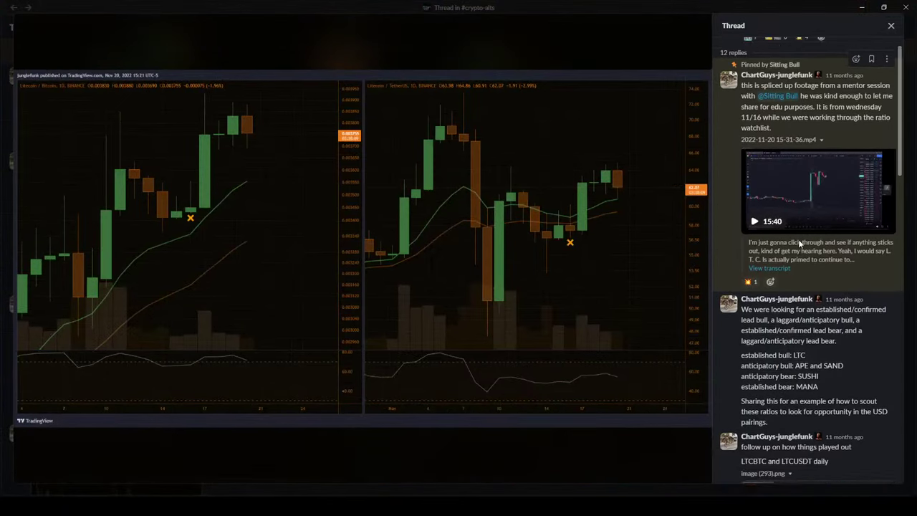
{"action": "scroll", "coordinate": [800, 244], "scroll_direction": "down", "scroll_amount": 1}
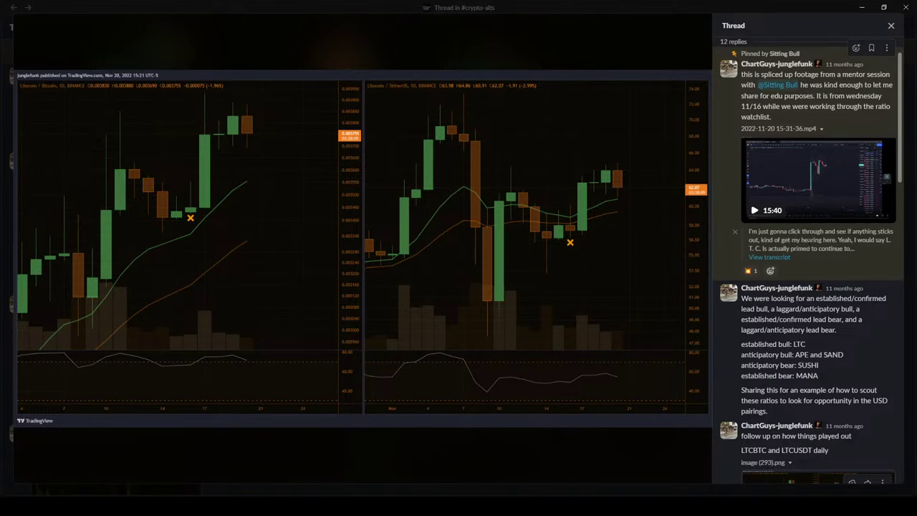
{"action": "scroll", "coordinate": [815, 266], "scroll_direction": "up", "scroll_amount": 1}
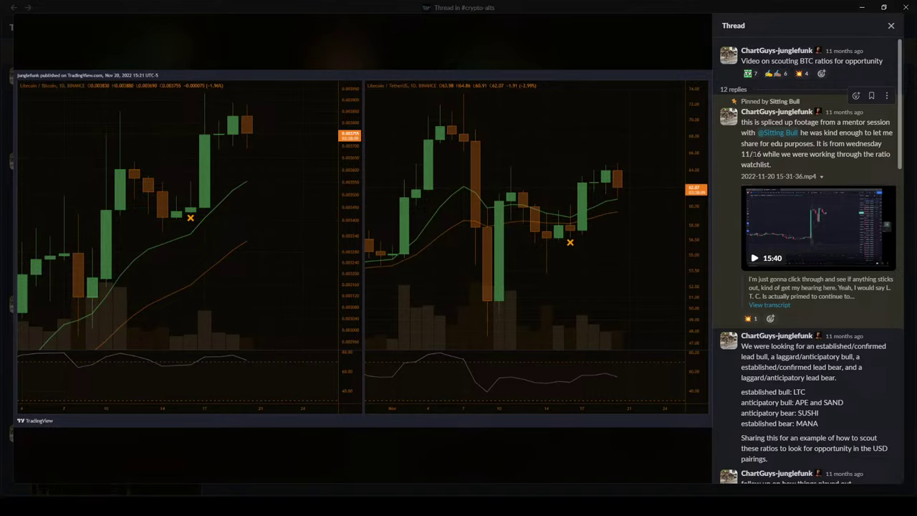
{"action": "left_click", "coordinate": [777, 133]}
{"action": "key", "text": "Escape"}
{"action": "scroll", "coordinate": [767, 163], "scroll_direction": "down", "scroll_amount": 2}
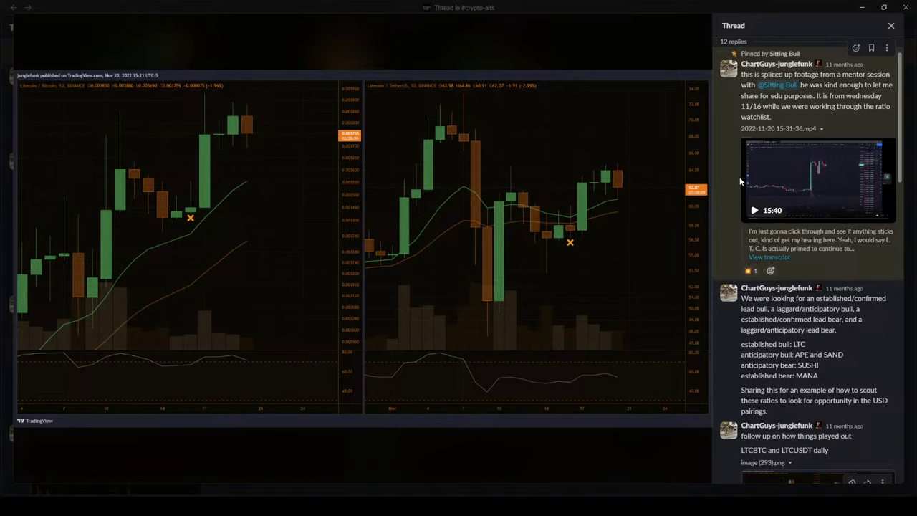
{"action": "scroll", "coordinate": [730, 162], "scroll_direction": "down", "scroll_amount": 5}
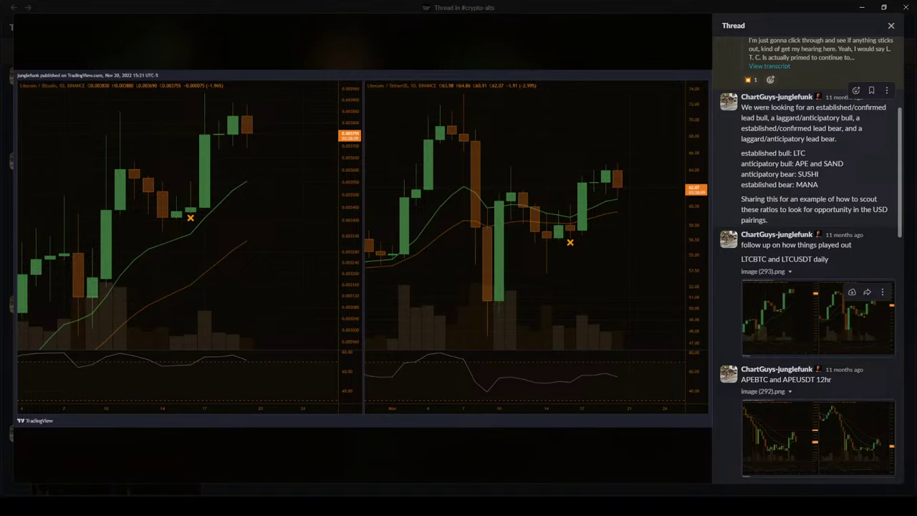
- Highlight in turn the thread's established bull, anticipatory bull, anticipatory bear and established bear entries: LTC, APE and SAND, SUSHI, MANA
{"action": "left_click_drag", "start_coordinate": [741, 154], "coordinate": [816, 160]}
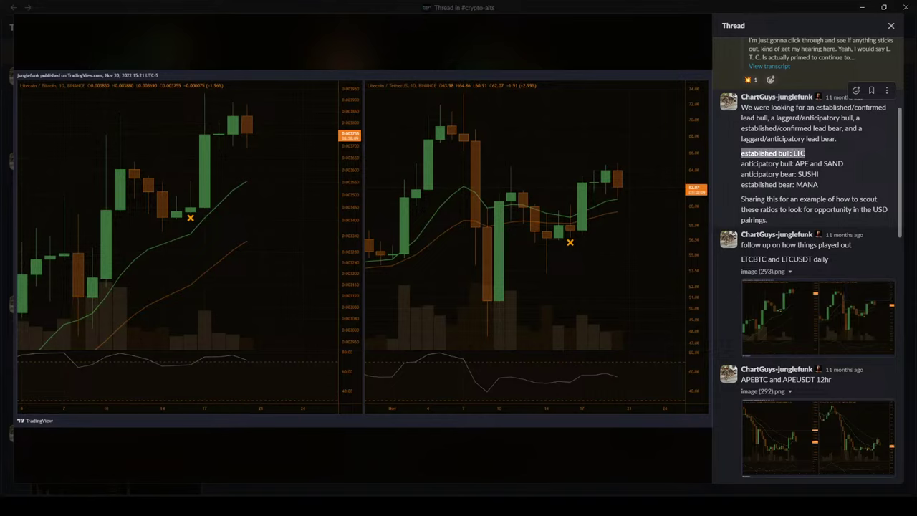
{"action": "left_click_drag", "start_coordinate": [742, 164], "coordinate": [844, 166]}
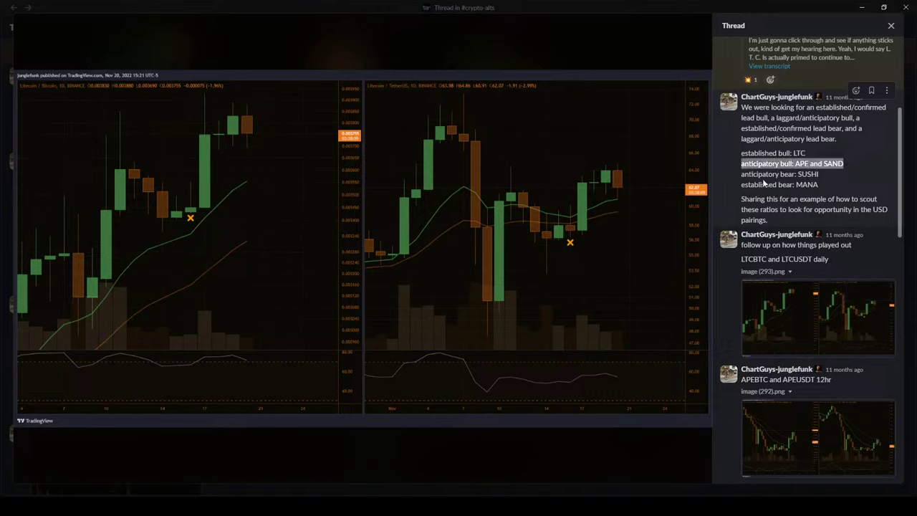
{"action": "left_click_drag", "start_coordinate": [741, 174], "coordinate": [820, 178]}
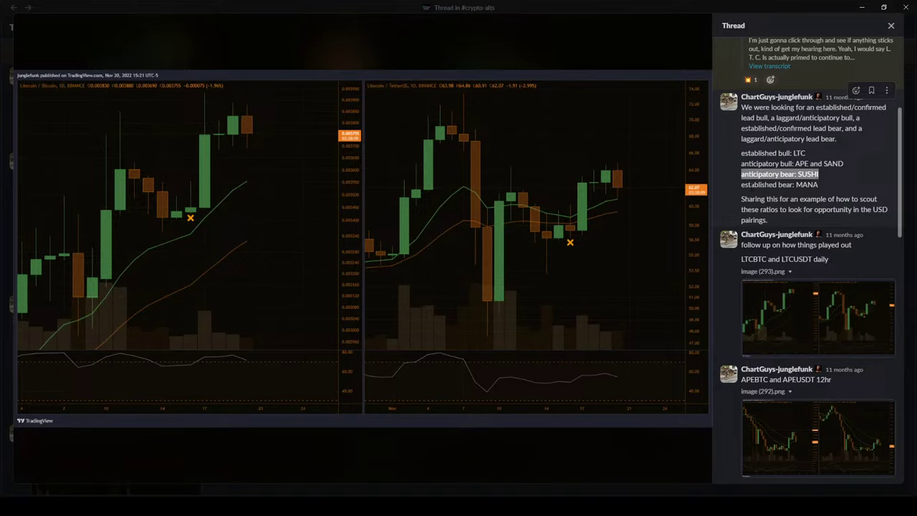
{"action": "left_click_drag", "start_coordinate": [750, 184], "coordinate": [825, 186]}
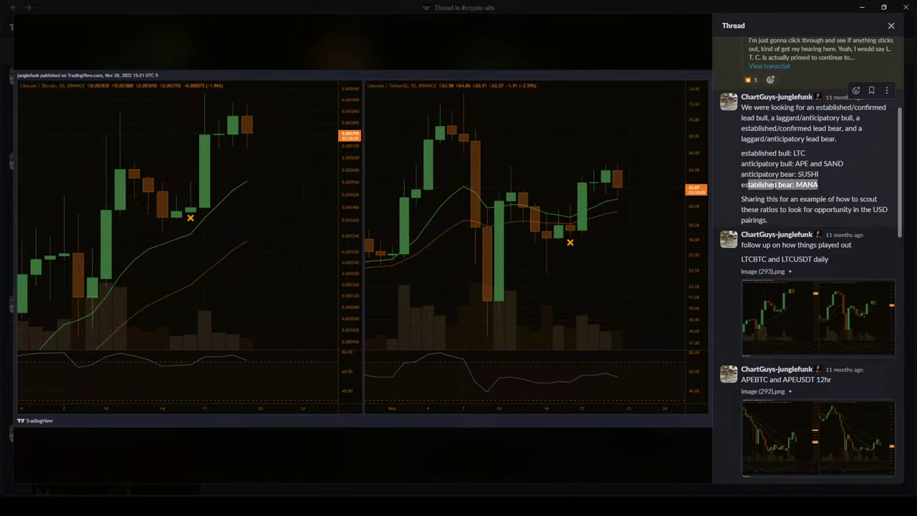
{"action": "left_click", "coordinate": [775, 185]}
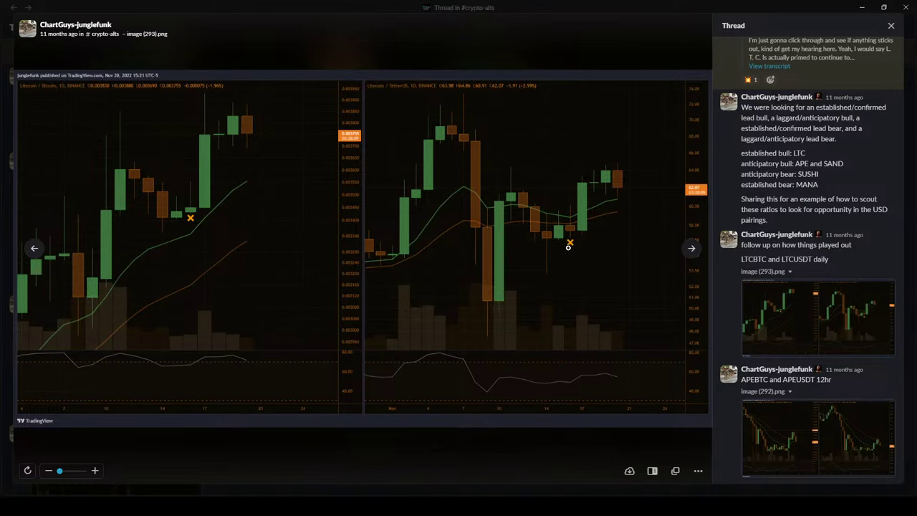
- View the follow-up images for APEBTC and APEUSDT 12hr, and for SUSHIBTC and SUSHIUSDT 4hr
{"action": "scroll", "coordinate": [775, 296], "scroll_direction": "down", "scroll_amount": 3}
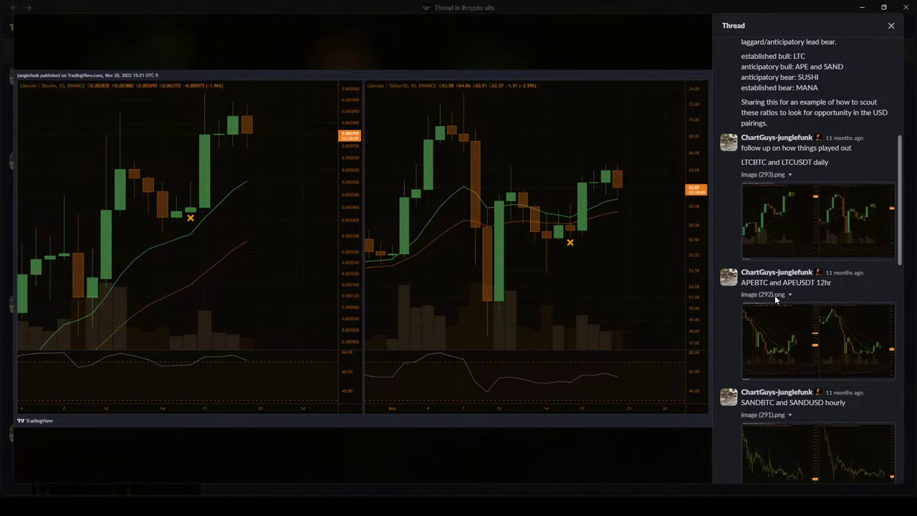
{"action": "scroll", "coordinate": [775, 296], "scroll_direction": "down", "scroll_amount": 1}
{"action": "left_click", "coordinate": [775, 296]}
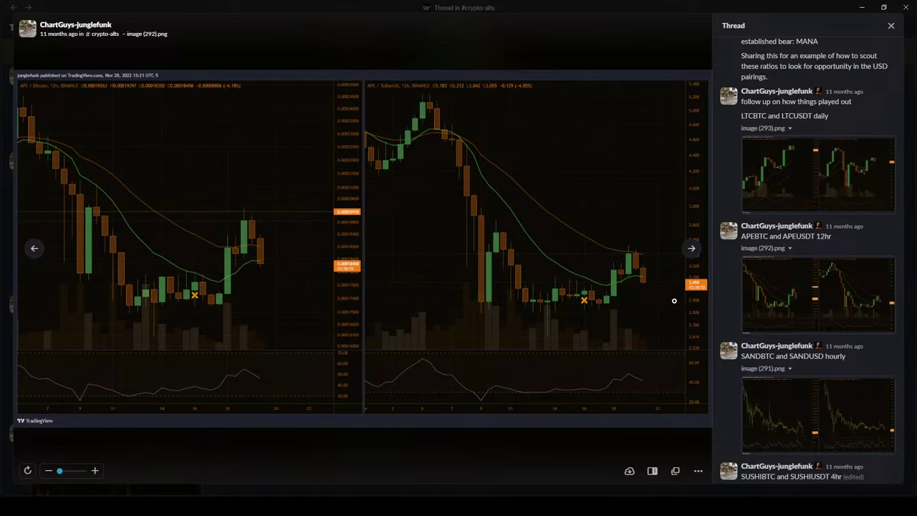
{"action": "scroll", "coordinate": [778, 370], "scroll_direction": "down", "scroll_amount": 1}
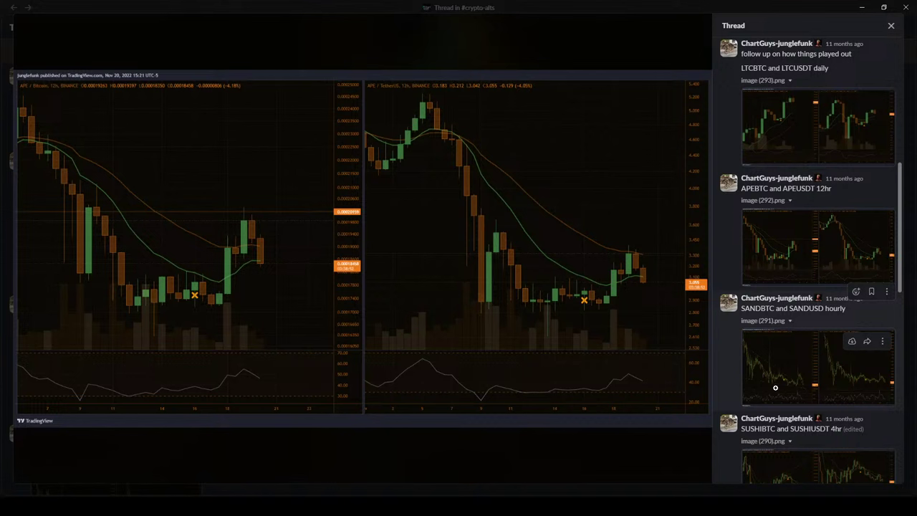
{"action": "scroll", "coordinate": [775, 387], "scroll_direction": "down", "scroll_amount": 3}
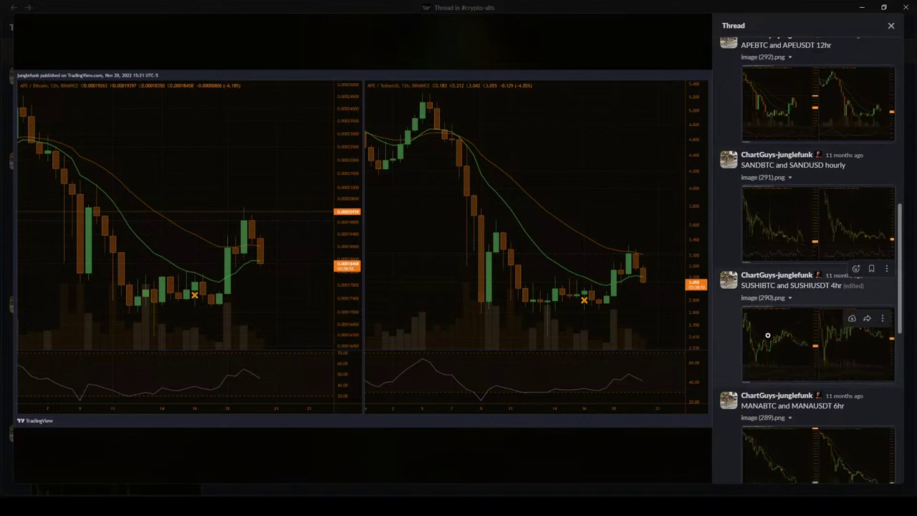
{"action": "left_click", "coordinate": [768, 335]}
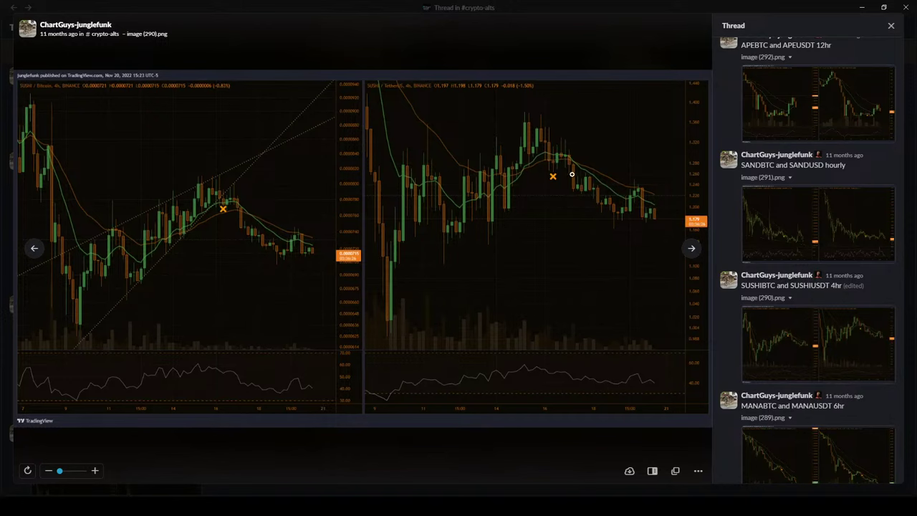
- View the follow-up images for MANABTC and MANAUSDT 6hr, and for BTC 6hr, checking the marked candle
{"action": "scroll", "coordinate": [786, 330], "scroll_direction": "down", "scroll_amount": 2}
{"action": "left_click", "coordinate": [788, 358]}
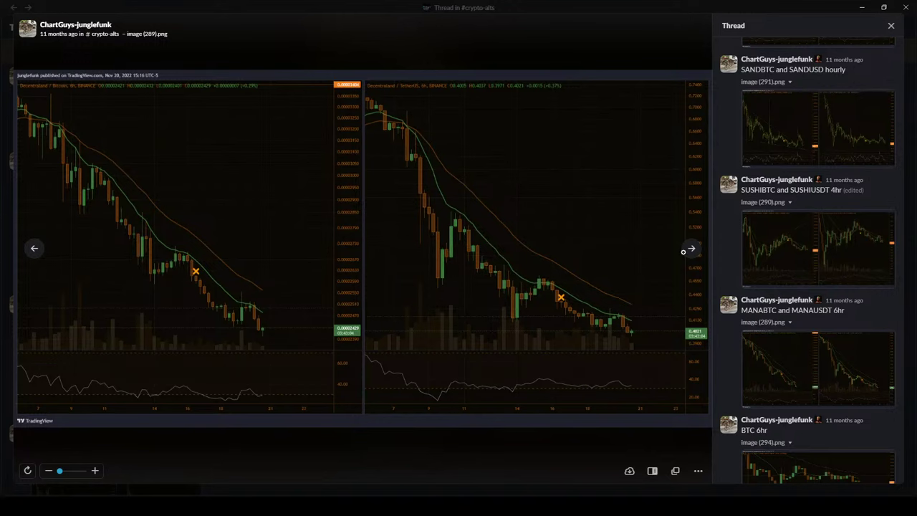
{"action": "scroll", "coordinate": [779, 304], "scroll_direction": "down", "scroll_amount": 4}
{"action": "left_click", "coordinate": [779, 304]}
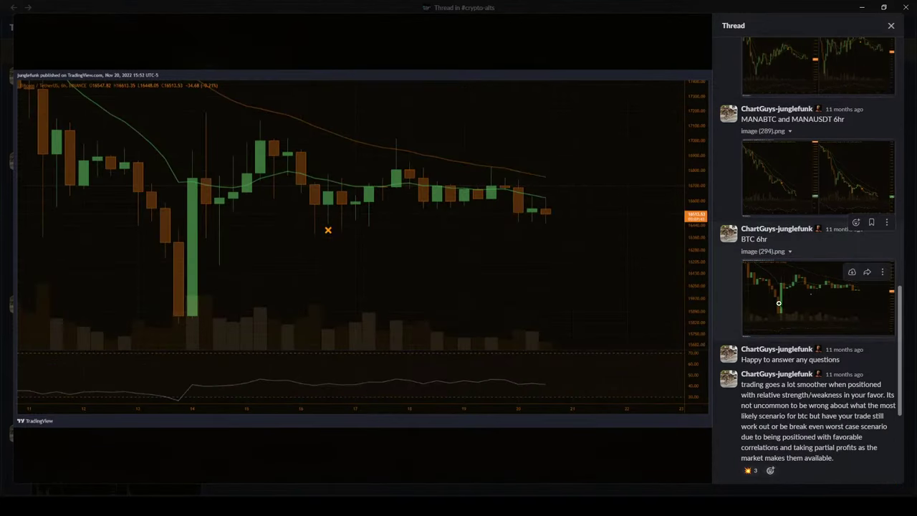
{"action": "mouse_move", "coordinate": [315, 243]}
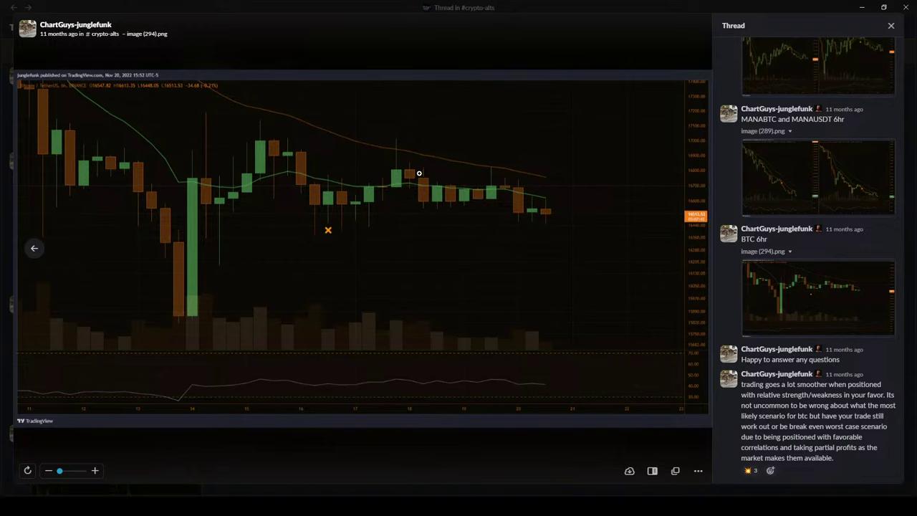
- Look back over the thread's images, minimize Slack, and examine the daily APE/Bitcoin history in TradingView's 4 types layout
{"action": "scroll", "coordinate": [726, 175], "scroll_direction": "up", "scroll_amount": 5}
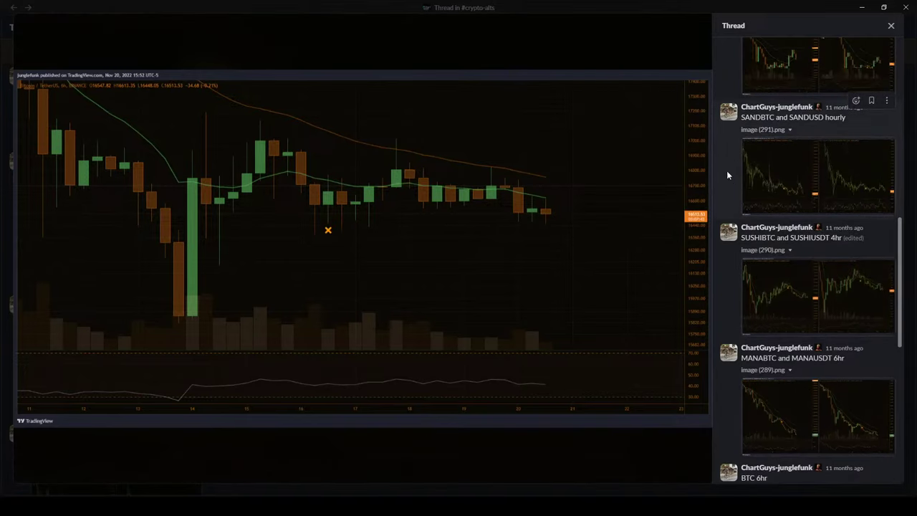
{"action": "scroll", "coordinate": [731, 170], "scroll_direction": "up", "scroll_amount": 1}
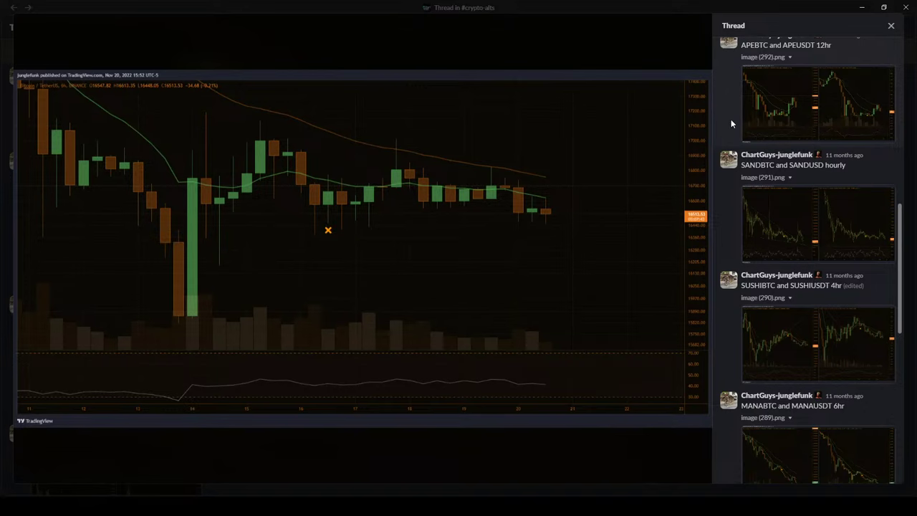
{"action": "left_click", "coordinate": [861, 8]}
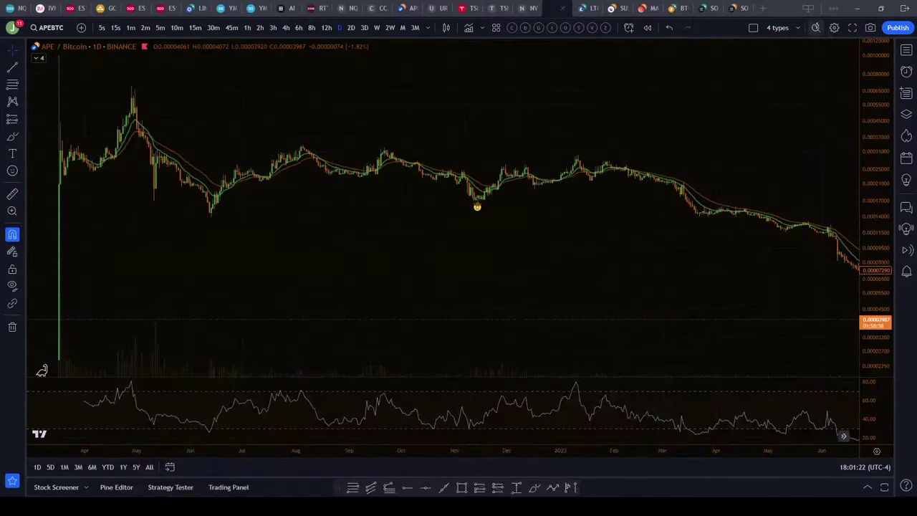
{"action": "left_click_drag", "start_coordinate": [41, 370], "coordinate": [160, 371]}
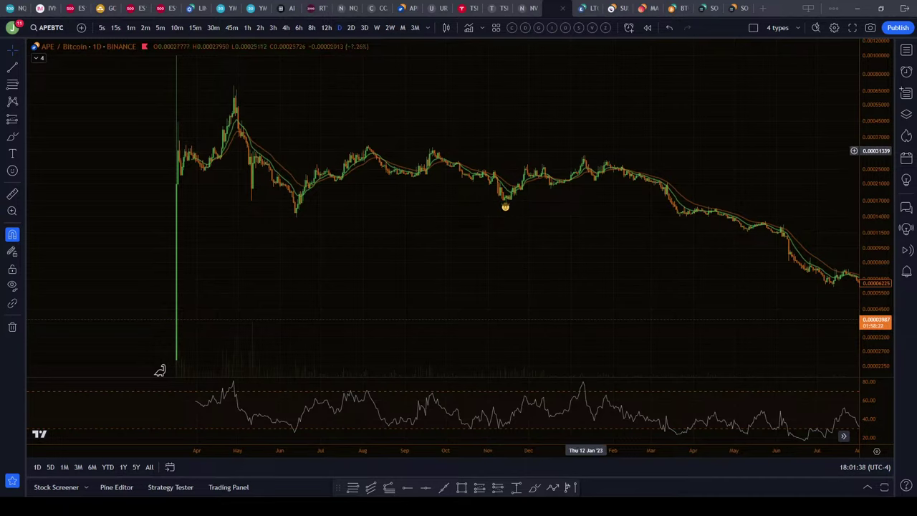
- Switch the chart to APEUSDT on Binance and measure the rise from the marked 14 Nov 2022 candle to the 27 Jan 2023 high
{"action": "left_click_drag", "start_coordinate": [159, 371], "coordinate": [153, 370]}
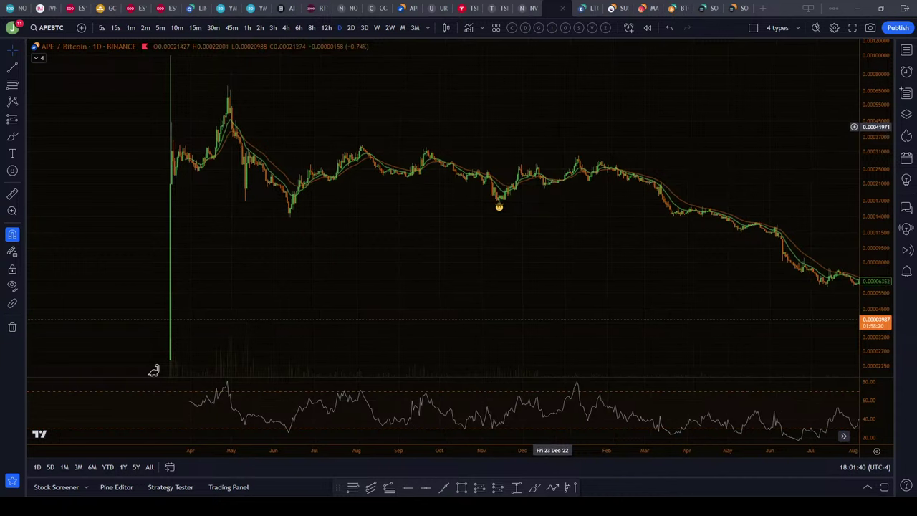
{"action": "type", "text": "APEUSDT"}
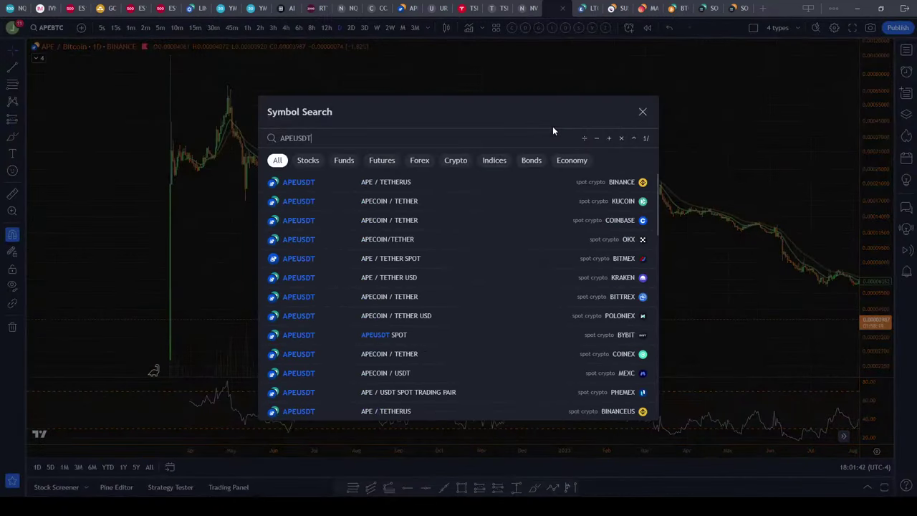
{"action": "left_click", "coordinate": [386, 181]}
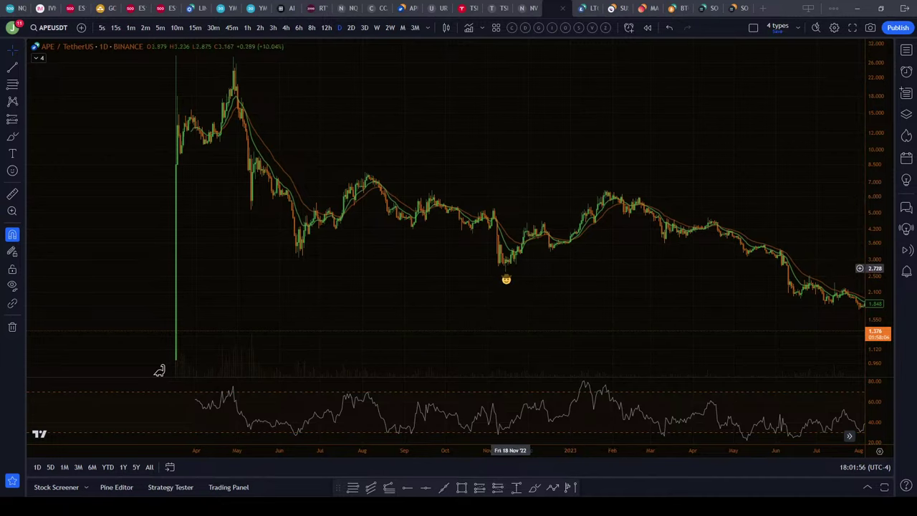
{"action": "left_click", "coordinate": [506, 278], "text": "shift"}
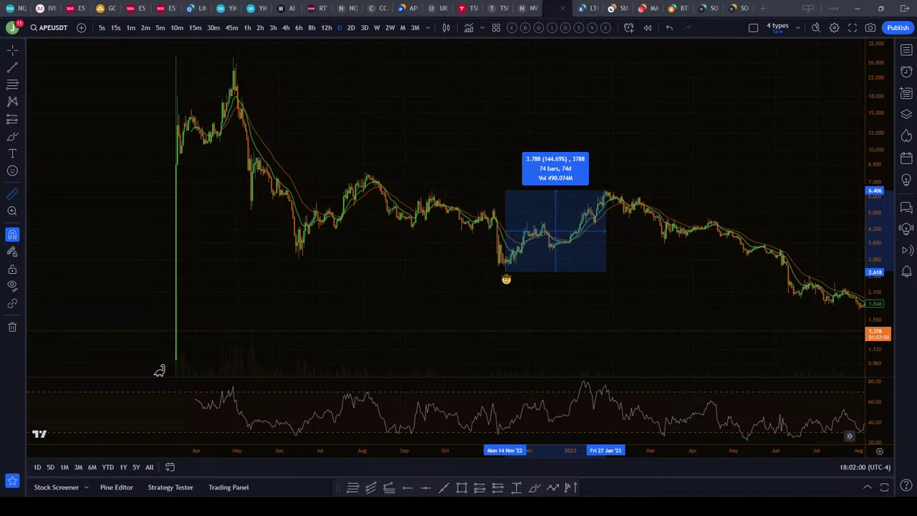
{"action": "left_click", "coordinate": [556, 231]}
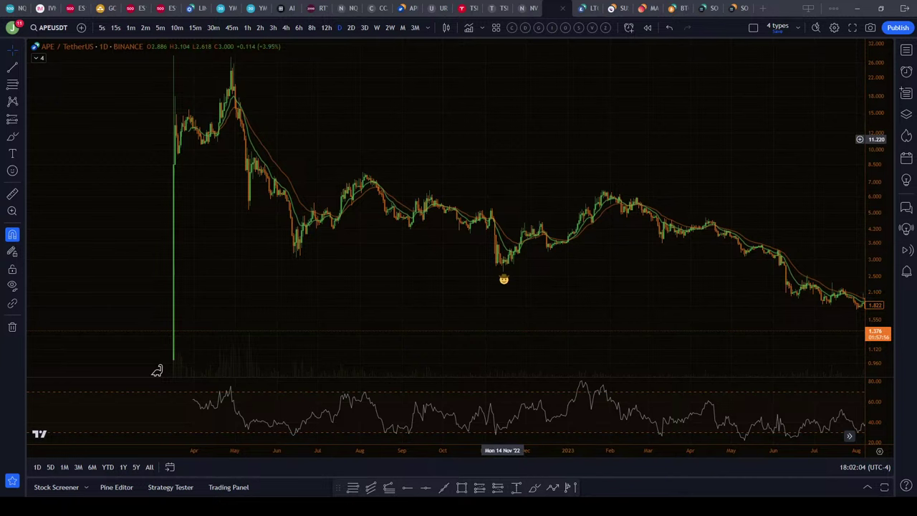
- Go to the 4 types 2 layout, chart LTCBTC on Binance, and locate the marked mid-November 2022 candle
{"action": "key", "text": "ctrl+Tab"}
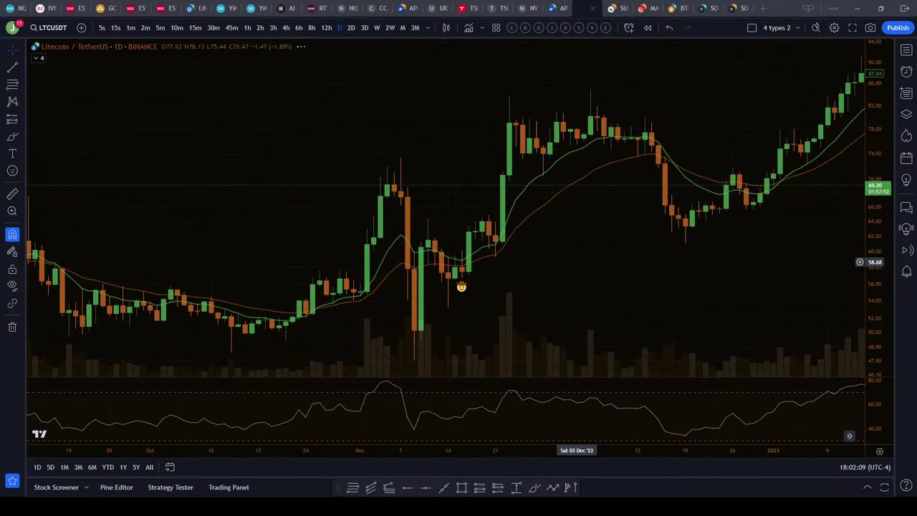
{"action": "left_click_drag", "start_coordinate": [569, 264], "coordinate": [532, 259]}
{"action": "type", "text": "LTCBTC"}
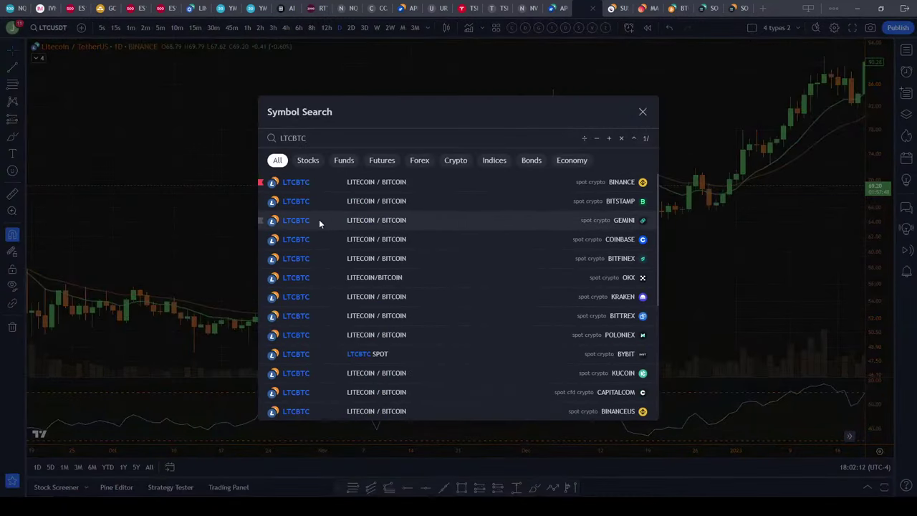
{"action": "left_click", "coordinate": [365, 183]}
{"action": "left_click_drag", "start_coordinate": [477, 247], "coordinate": [692, 223]}
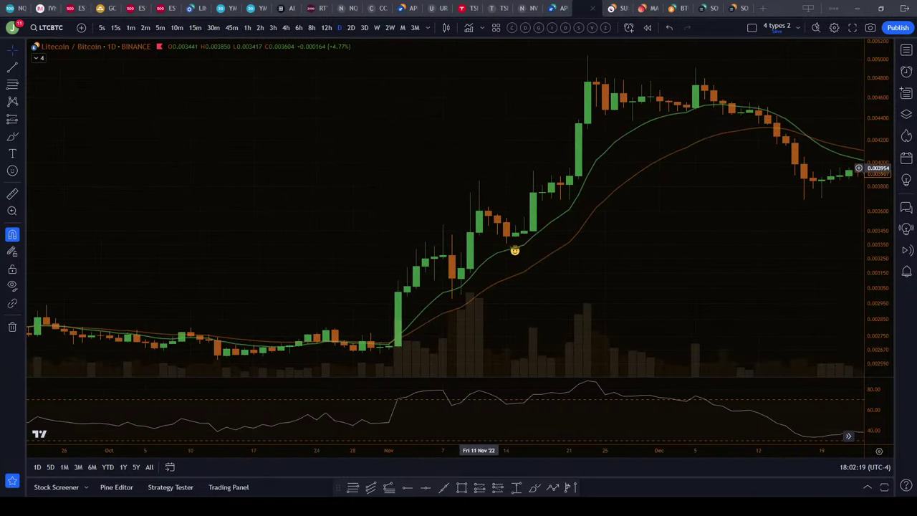
{"action": "left_click", "coordinate": [515, 251]}
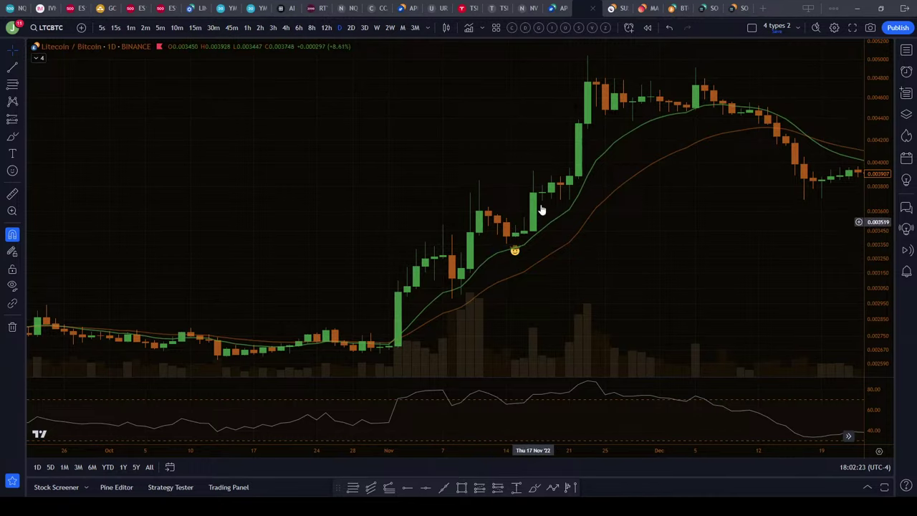
- Examine the daily Litecoin/Bitcoin move after the marked candle and return the chart to LTCUSDT on Binance
{"action": "scroll", "coordinate": [555, 240], "scroll_direction": "right", "scroll_amount": 3}
{"action": "scroll", "coordinate": [563, 240], "scroll_direction": "down", "scroll_amount": 3}
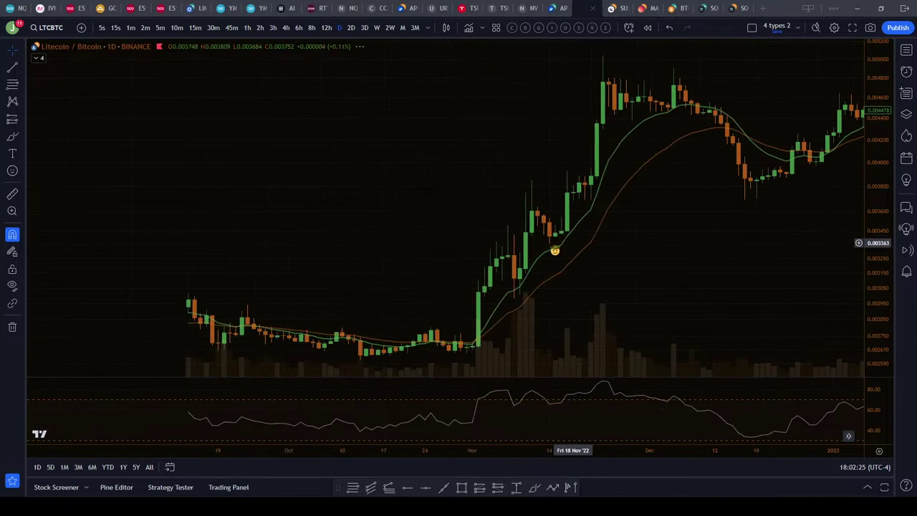
{"action": "scroll", "coordinate": [552, 240], "scroll_direction": "right", "scroll_amount": 5}
{"action": "scroll", "coordinate": [577, 272], "scroll_direction": "left", "scroll_amount": 3}
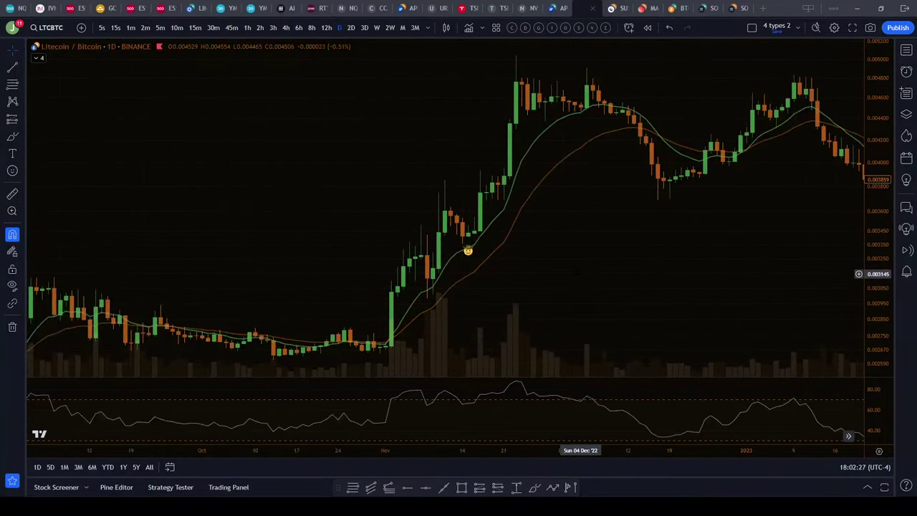
{"action": "type", "text": "LTCUSDT"}
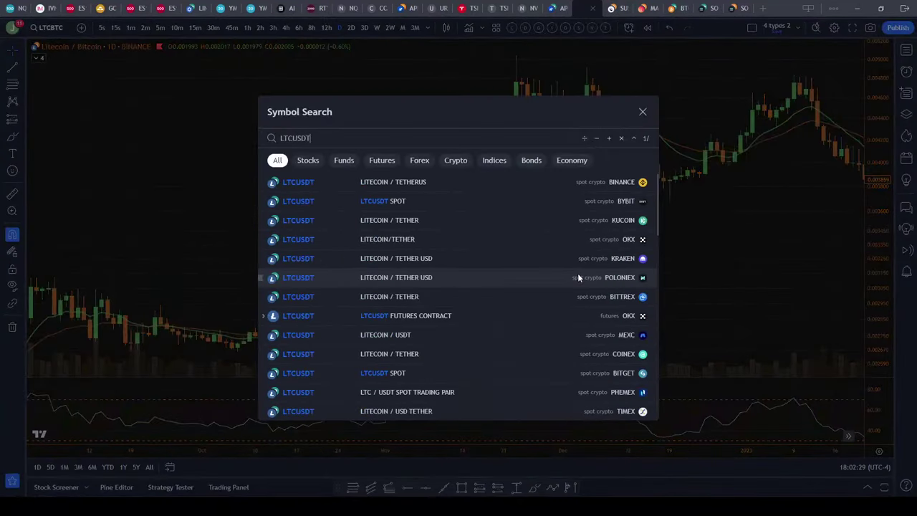
{"action": "left_click", "coordinate": [428, 187]}
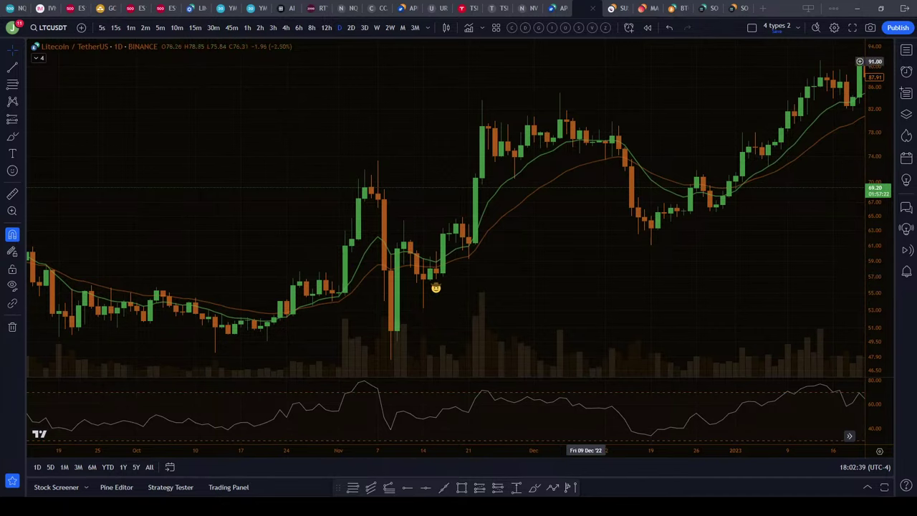
- Go to the 4 types 3 layout with SUSHIBTC, switch it to SUSHIUSDT on Binance, and examine the price after the marked candle
{"action": "left_click", "coordinate": [617, 12]}
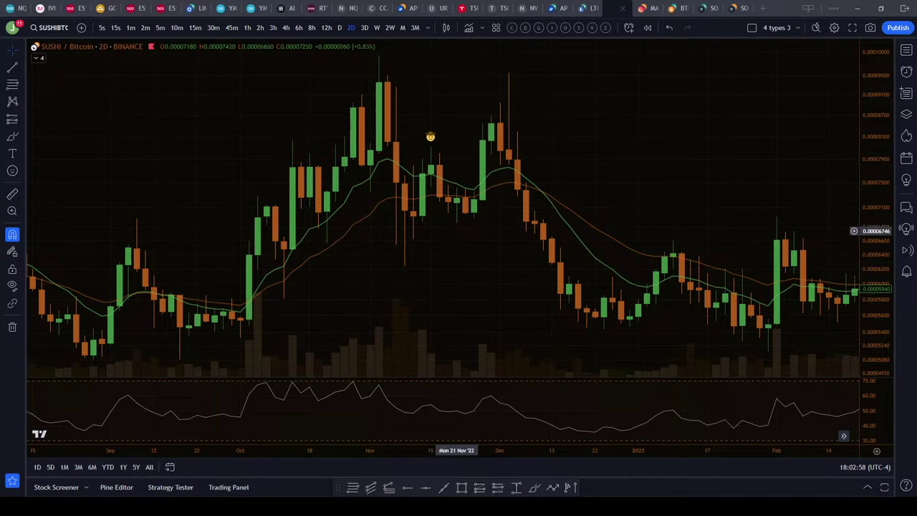
{"action": "type", "text": "SU"}
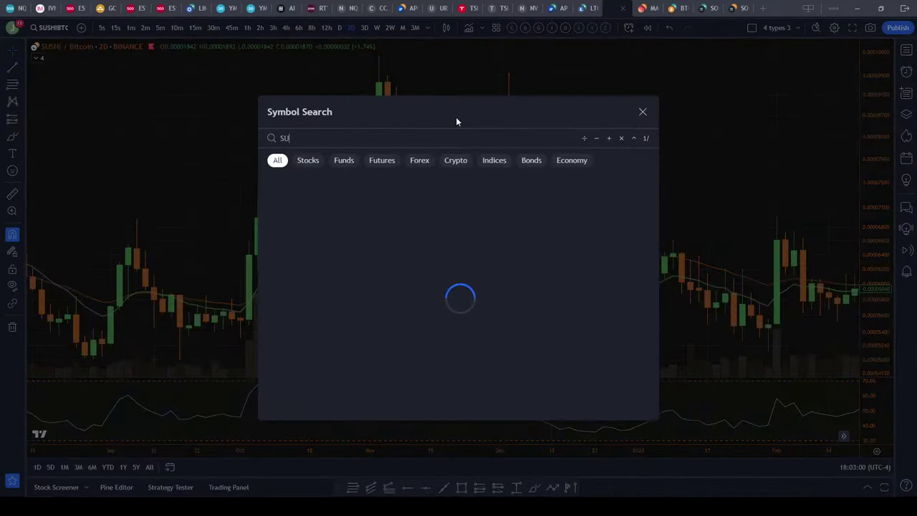
{"action": "type", "text": "SHIUSDT"}
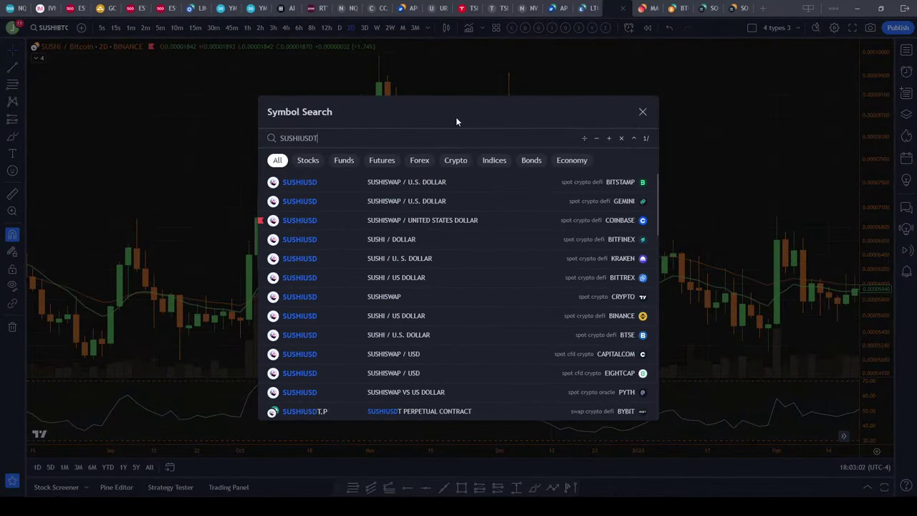
{"action": "left_click", "coordinate": [403, 190]}
{"action": "scroll", "coordinate": [502, 157], "scroll_direction": "down", "scroll_amount": 3}
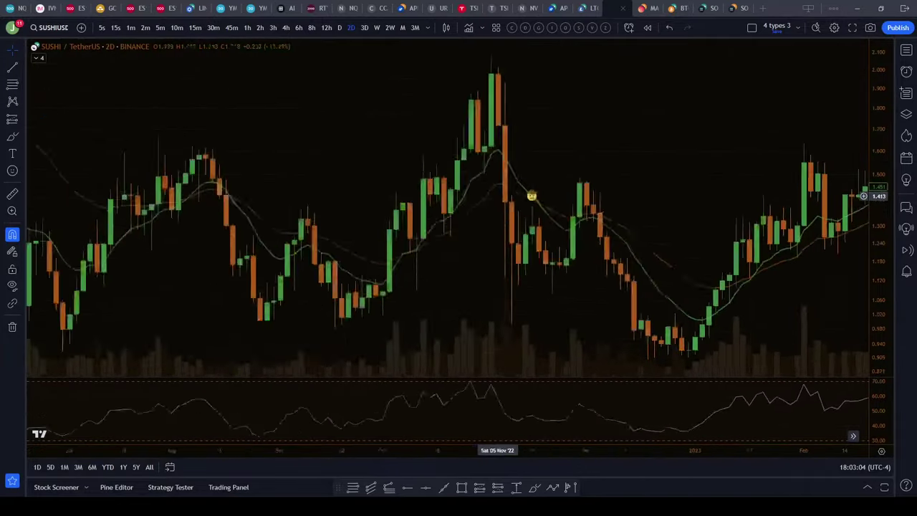
{"action": "scroll", "coordinate": [491, 179], "scroll_direction": "up", "scroll_amount": 2}
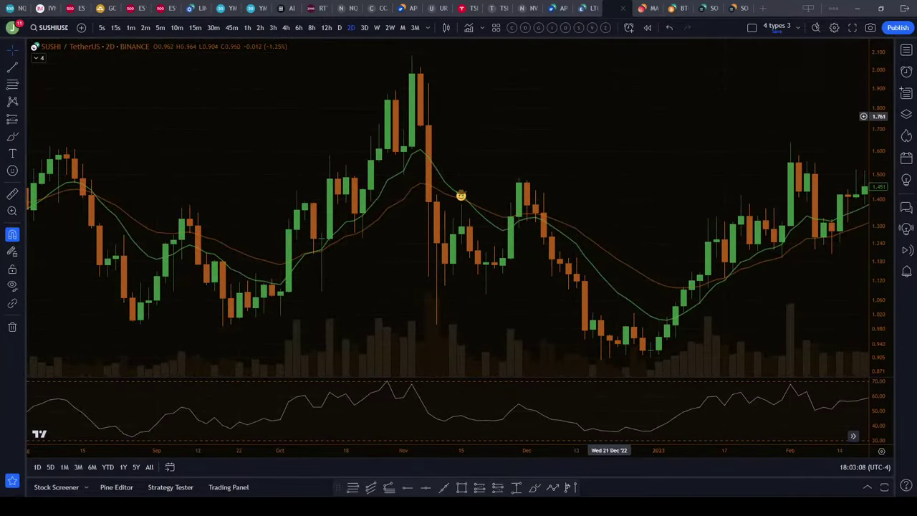
{"action": "scroll", "coordinate": [595, 179], "scroll_direction": "right", "scroll_amount": 2}
- Go to the 4 types 4 layout with MANABTC, switch it to MANAUSDT on Binance, and locate the marked November 2022 candle
{"action": "left_click", "coordinate": [648, 9]}
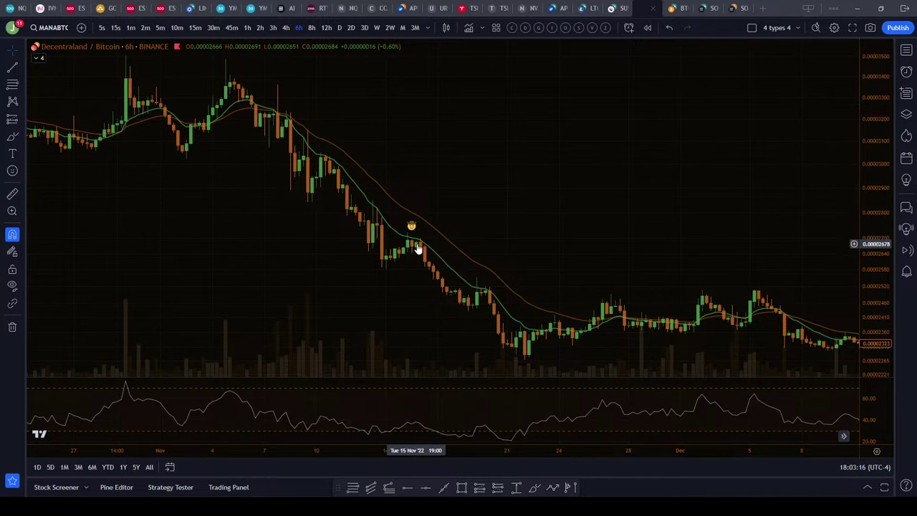
{"action": "left_click_drag", "start_coordinate": [507, 204], "coordinate": [523, 202]}
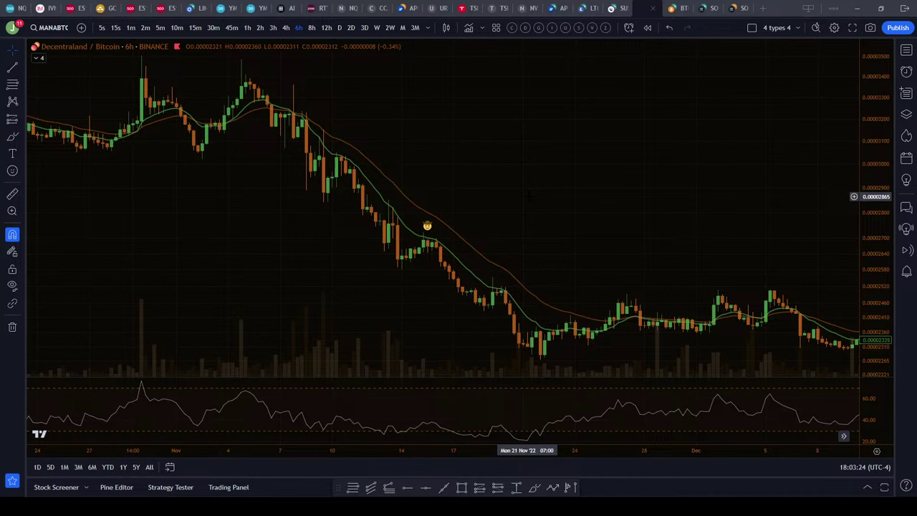
{"action": "type", "text": "MA"}
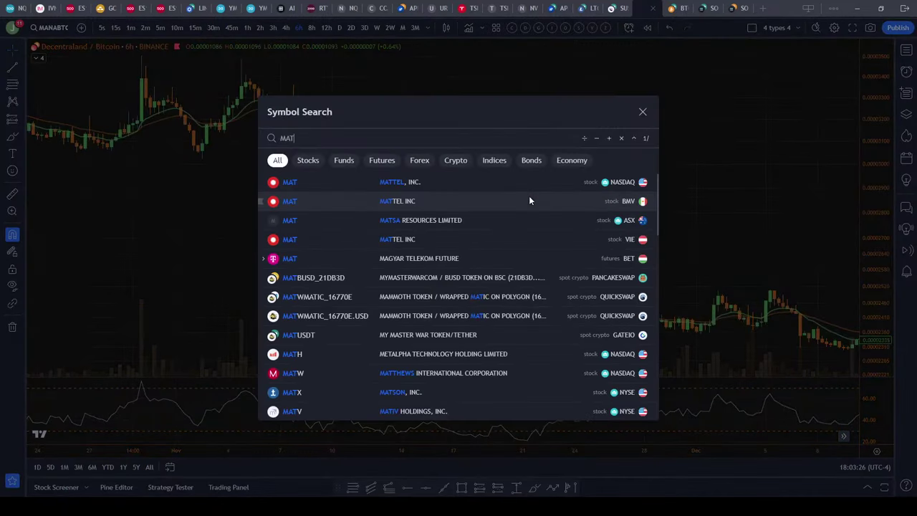
{"action": "type", "text": "NAUSDT"}
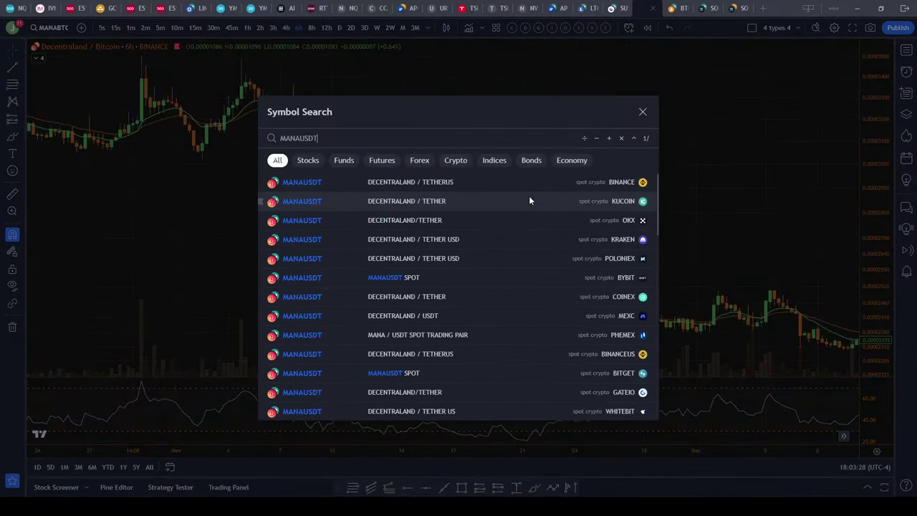
{"action": "left_click", "coordinate": [444, 181]}
{"action": "scroll", "coordinate": [471, 214], "scroll_direction": "down", "scroll_amount": 5}
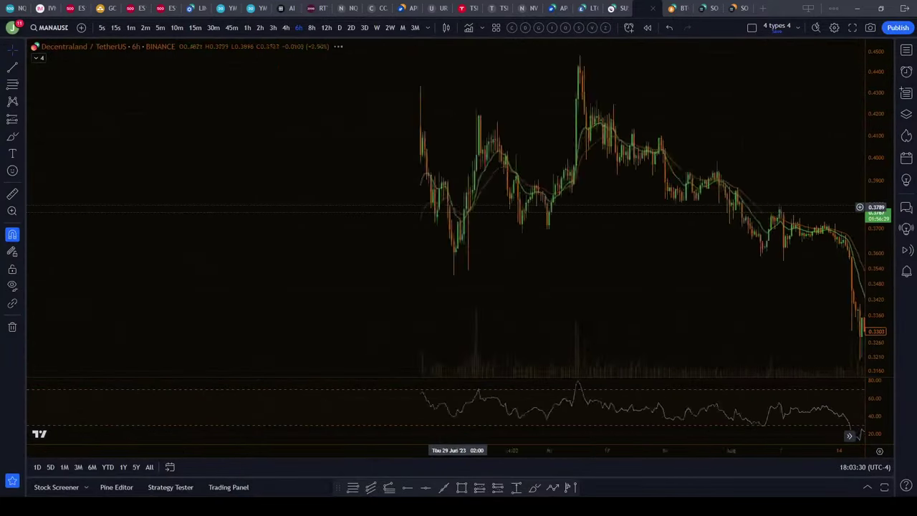
{"action": "scroll", "coordinate": [150, 220], "scroll_direction": "up", "scroll_amount": 5}
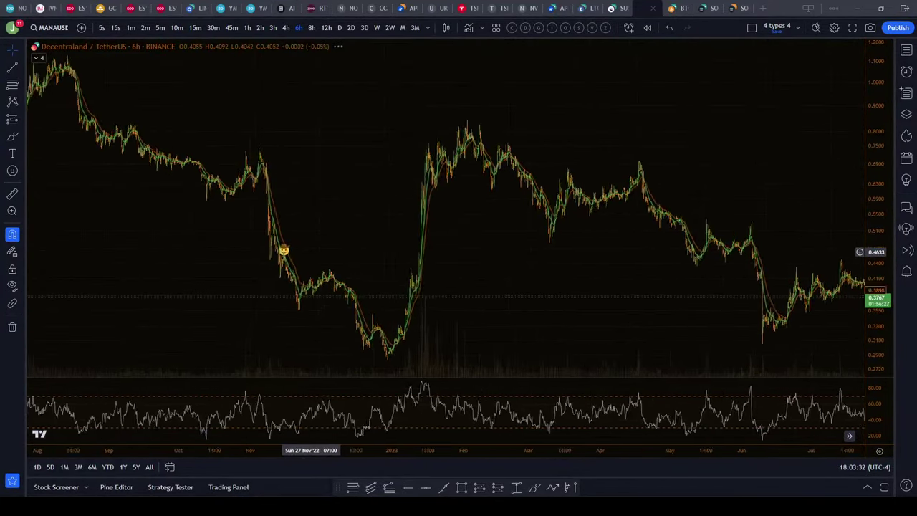
{"action": "scroll", "coordinate": [308, 146], "scroll_direction": "down", "scroll_amount": 4}
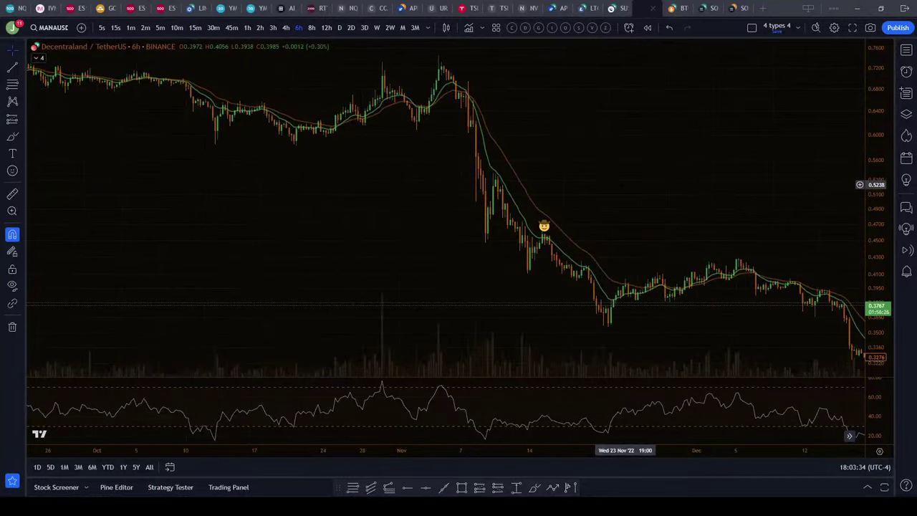
{"action": "scroll", "coordinate": [309, 146], "scroll_direction": "right", "scroll_amount": 5}
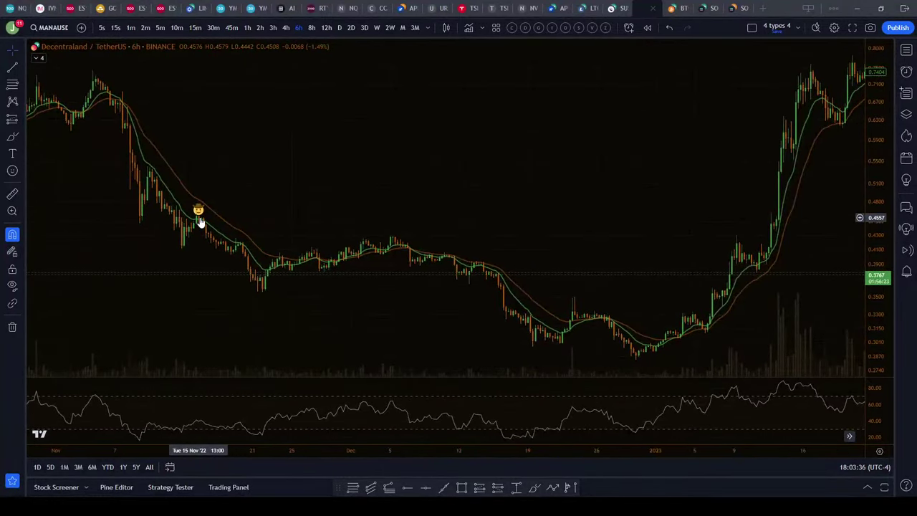
- Measure the MANAUSDT decline from the marked 15 Nov 2022 candle to the 30 Dec 2022 low, and clear the measurement
{"action": "mouse_move", "coordinate": [198, 215]}
{"action": "left_mouse_down"}
{"action": "mouse_move", "coordinate": [336, 266]}
{"action": "mouse_move", "coordinate": [639, 336]}
{"action": "mouse_move", "coordinate": [637, 356]}
{"action": "left_mouse_up"}
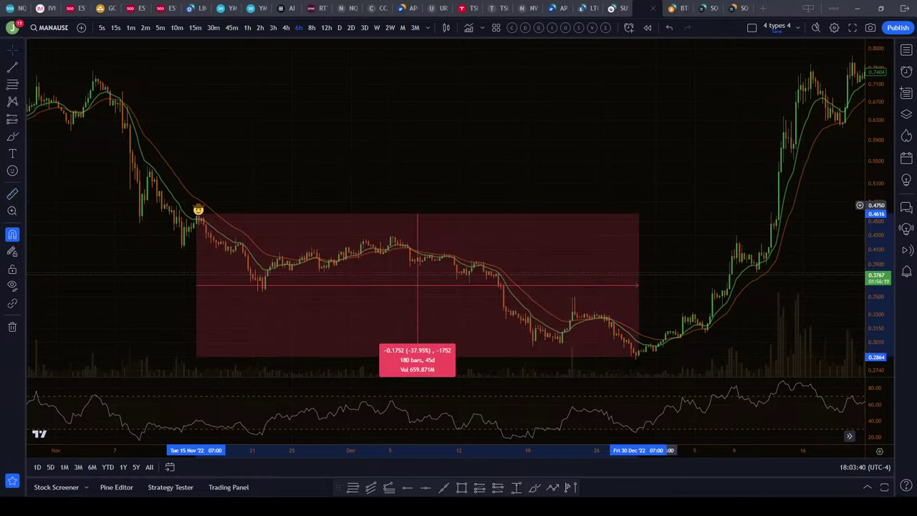
{"action": "left_click", "coordinate": [651, 181]}
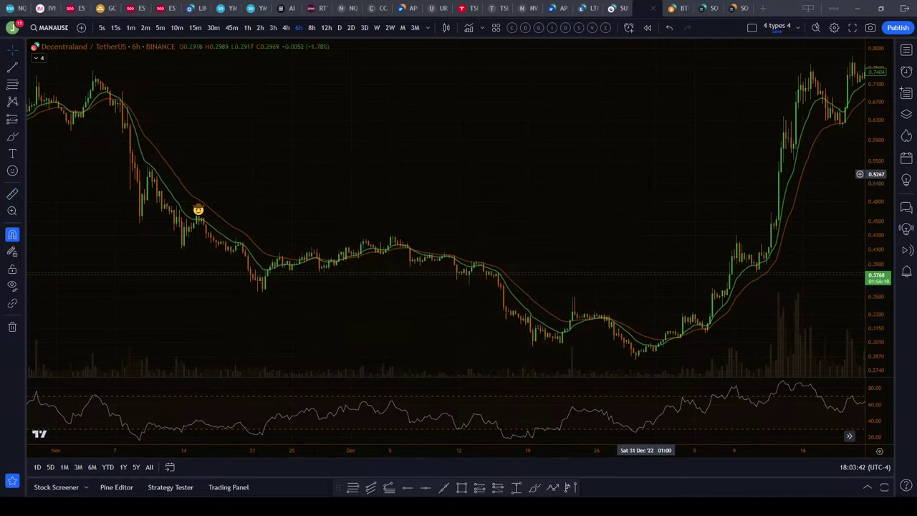
{"action": "scroll", "coordinate": [408, 162], "scroll_direction": "right", "scroll_amount": 2}
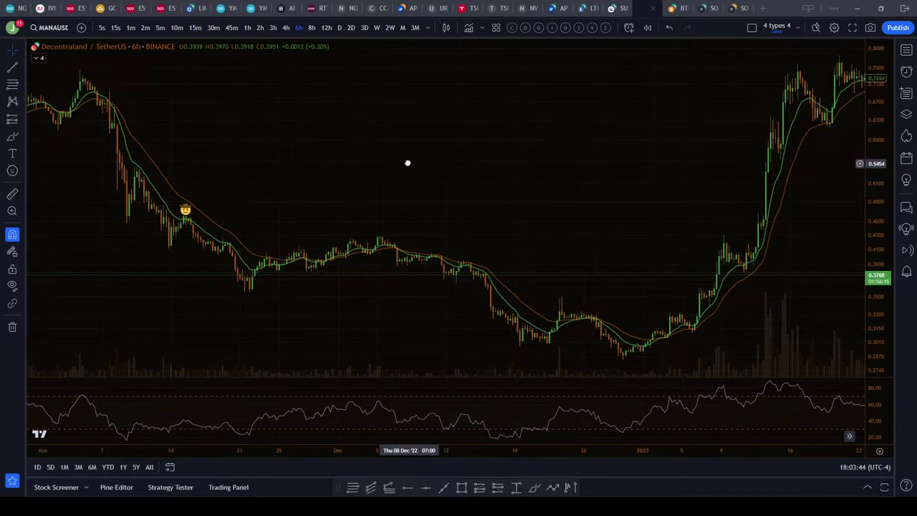
- Go to the btc layout and measure the 6-hour BTCUSDT drop from the marked 16 Nov 2022 candle to the 22 Nov low
{"action": "left_click", "coordinate": [677, 10]}
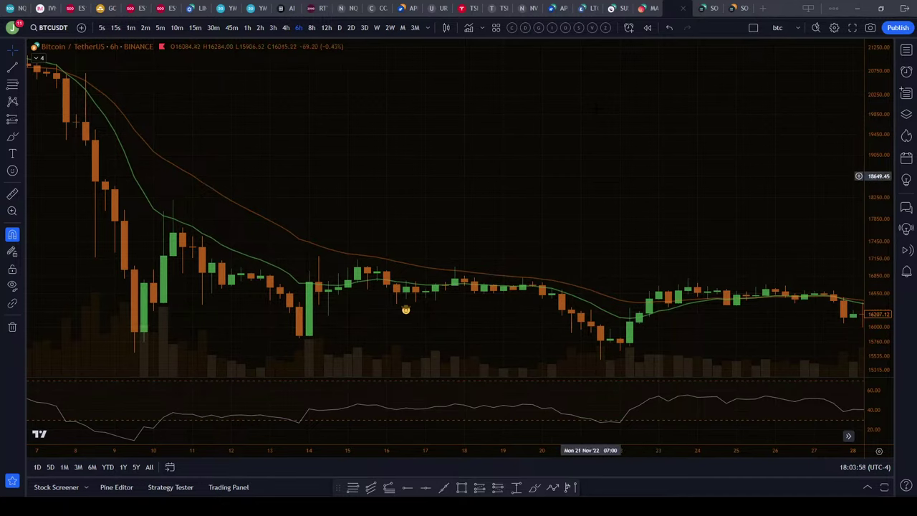
{"action": "scroll", "coordinate": [590, 176], "scroll_direction": "down", "scroll_amount": 3}
{"action": "left_click_drag", "start_coordinate": [655, 190], "coordinate": [552, 225]}
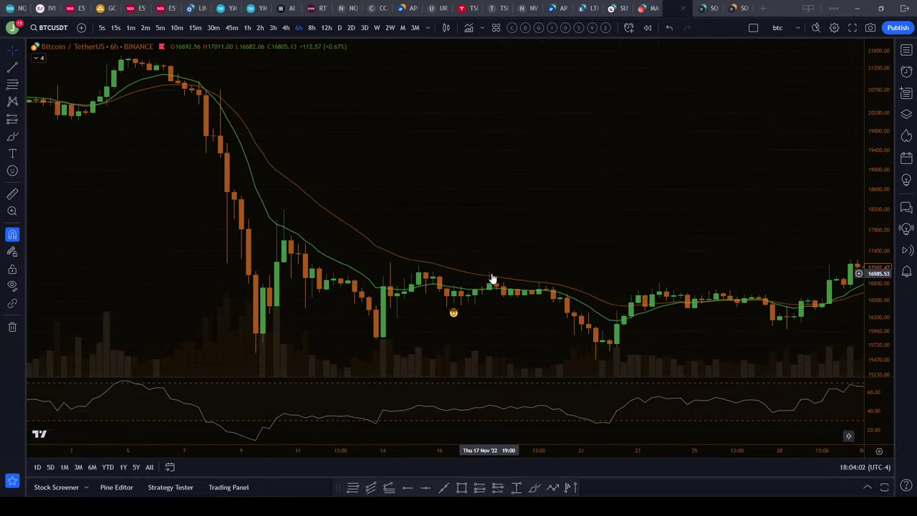
{"action": "left_click", "coordinate": [454, 287], "text": "shift"}
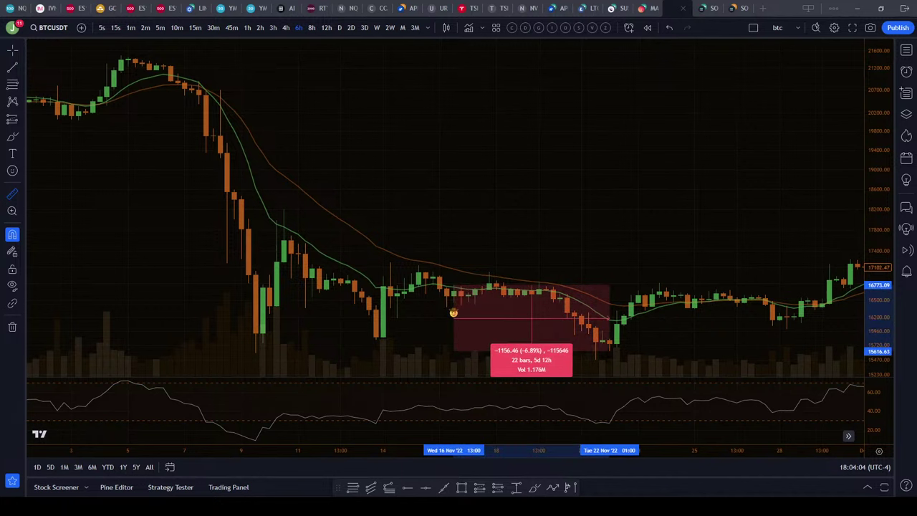
{"action": "left_click", "coordinate": [453, 313]}
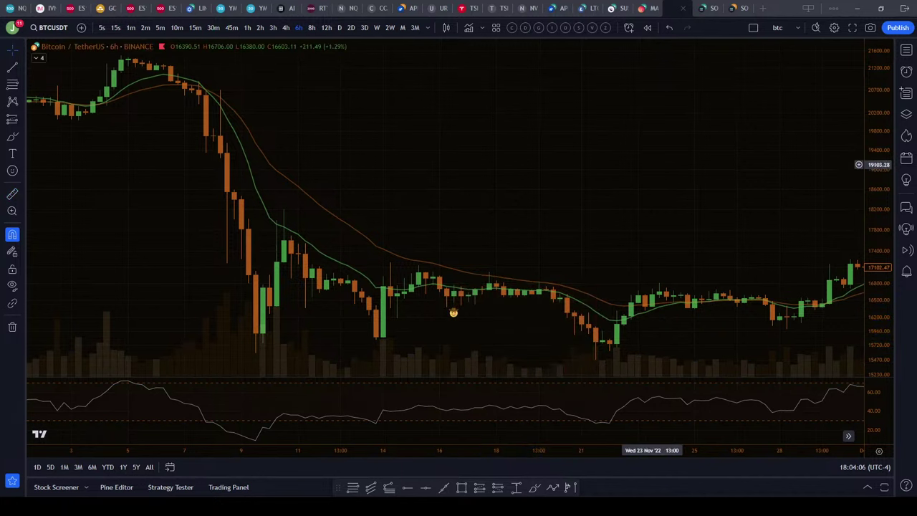
{"action": "left_click_drag", "start_coordinate": [452, 311], "coordinate": [414, 311]}
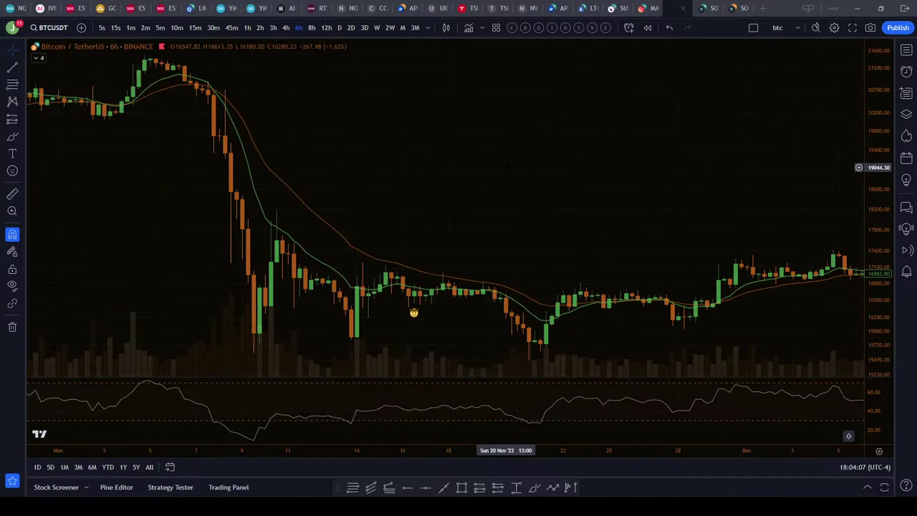
- Go to the "high risk high" layout and compare SOLUSDT with SOLBTC around the late December 2022 low
{"action": "left_click", "coordinate": [707, 13]}
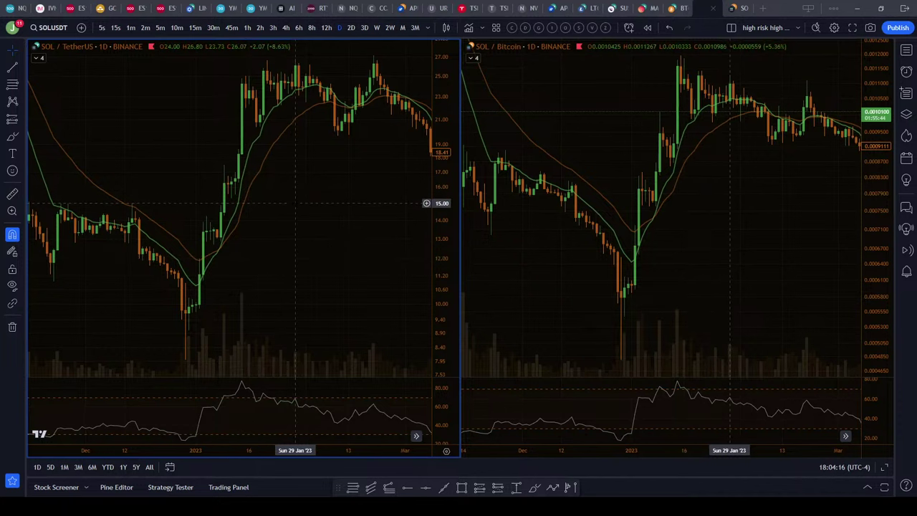
{"action": "scroll", "coordinate": [427, 212], "scroll_direction": "down", "scroll_amount": 3}
{"action": "scroll", "coordinate": [426, 212], "scroll_direction": "down", "scroll_amount": 3}
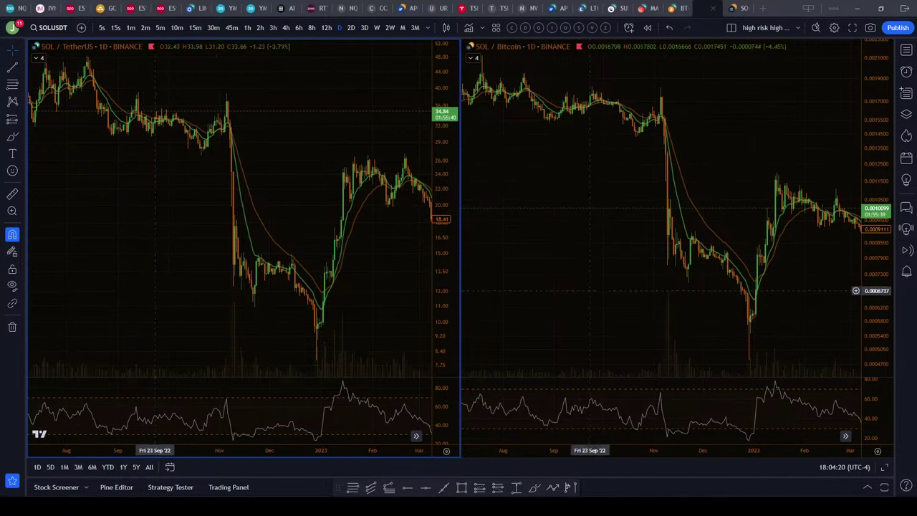
{"action": "scroll", "coordinate": [343, 307], "scroll_direction": "right", "scroll_amount": 2}
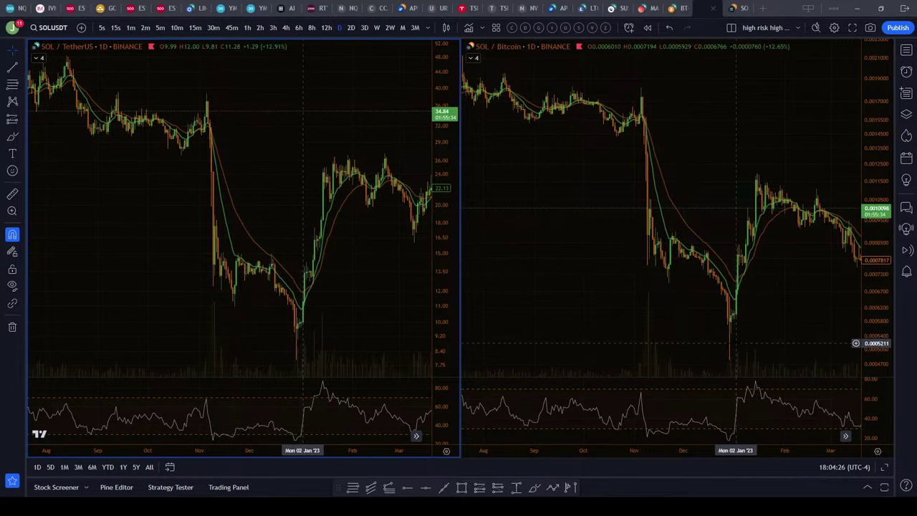
{"action": "left_click", "coordinate": [855, 344]}
{"action": "scroll", "coordinate": [856, 344], "scroll_direction": "up", "scroll_amount": 3}
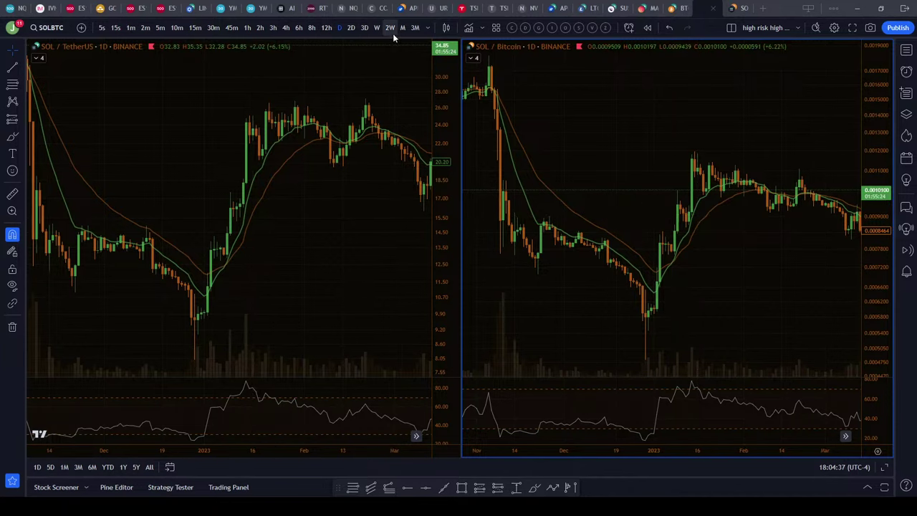
- Examine SOLUSDT and SOLBTC on the 3-month interval, and return both charts to the daily interval
{"action": "left_click", "coordinate": [416, 31]}
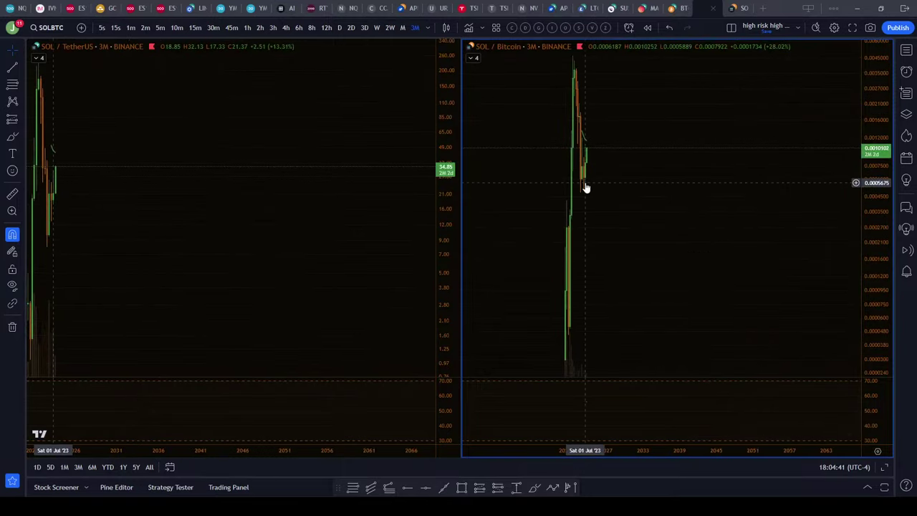
{"action": "scroll", "coordinate": [587, 188], "scroll_direction": "up", "scroll_amount": 5}
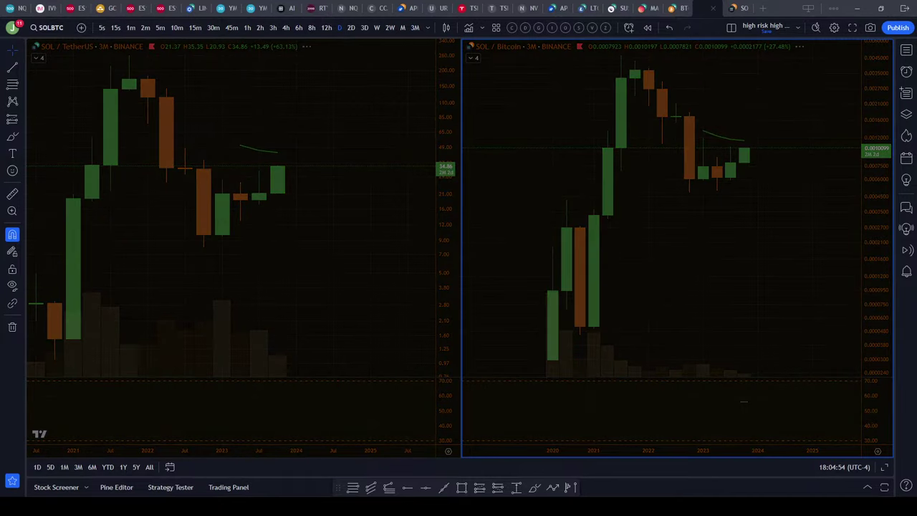
{"action": "left_click", "coordinate": [339, 28]}
{"action": "scroll", "coordinate": [328, 282], "scroll_direction": "down", "scroll_amount": 5}
{"action": "scroll", "coordinate": [327, 282], "scroll_direction": "down", "scroll_amount": 5}
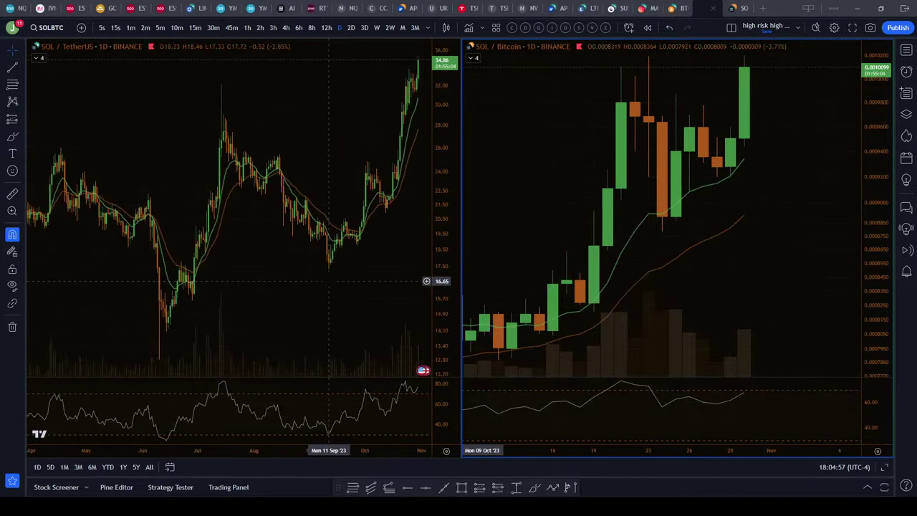
- Measure the SOLUSDT rally from the 29 Dec 2022 low to the 20 Feb 2023 high, and clear the measurement
{"action": "scroll", "coordinate": [232, 292], "scroll_direction": "down", "scroll_amount": 3}
{"action": "left_click", "coordinate": [232, 293]}
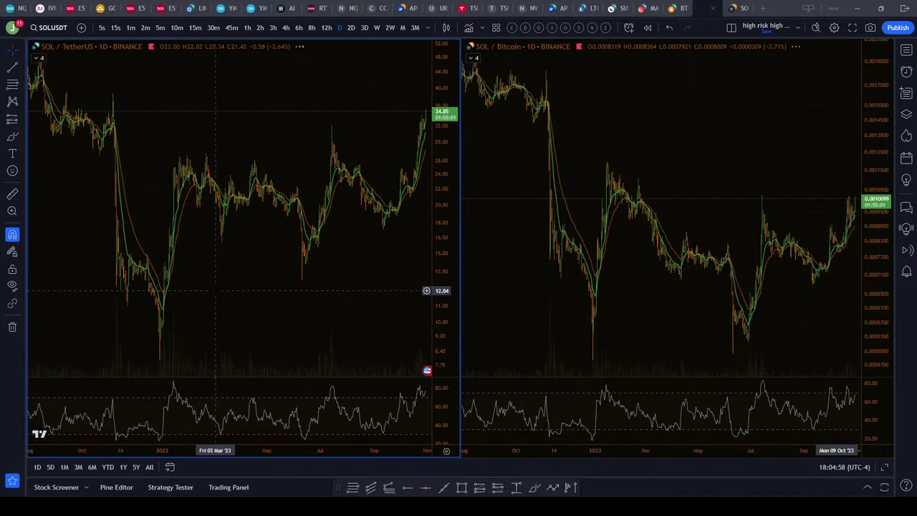
{"action": "scroll", "coordinate": [296, 274], "scroll_direction": "left", "scroll_amount": 5}
{"action": "scroll", "coordinate": [286, 299], "scroll_direction": "right", "scroll_amount": 3}
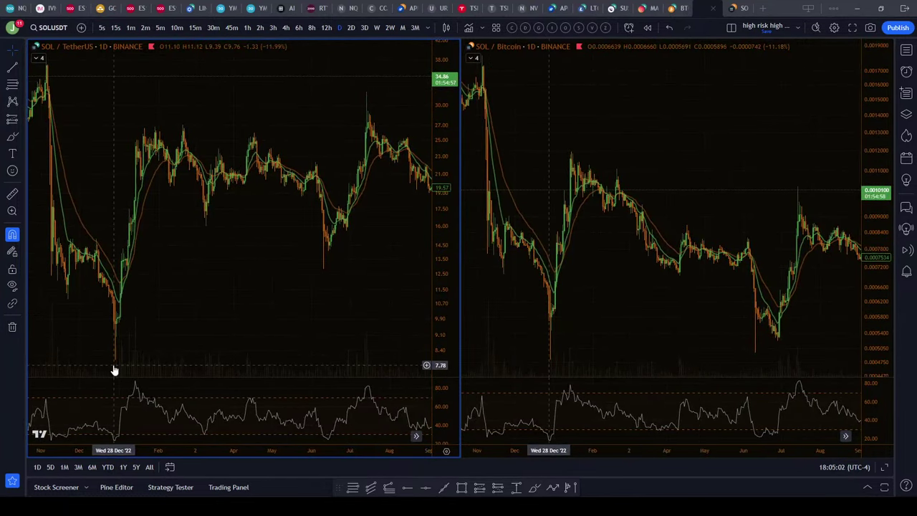
{"action": "left_click", "coordinate": [115, 367], "text": "shift"}
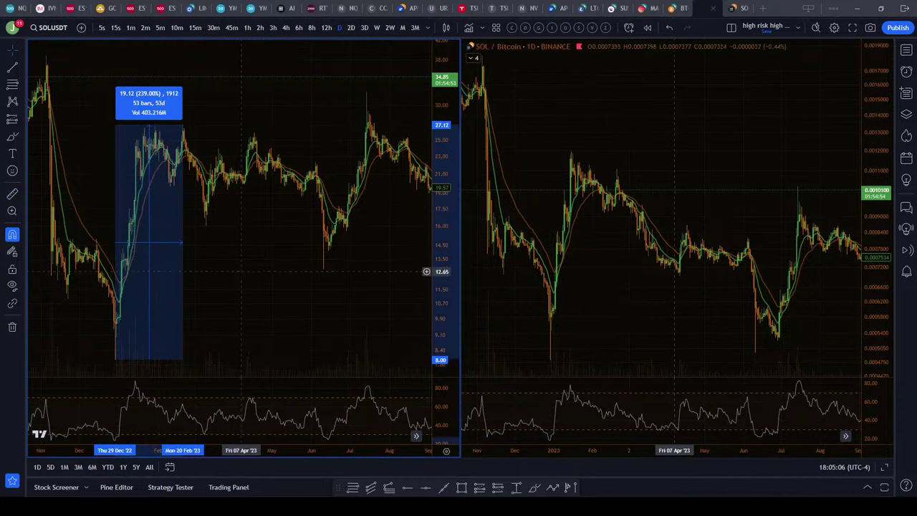
{"action": "left_click", "coordinate": [237, 279]}
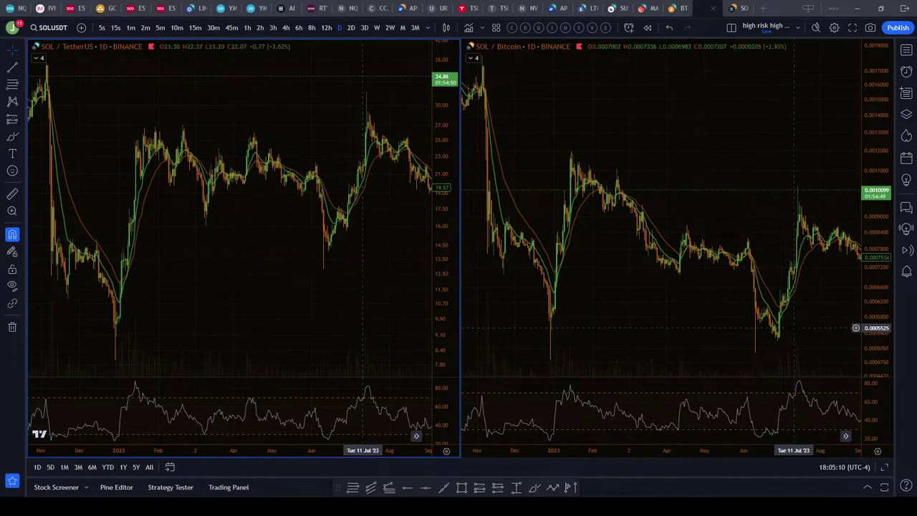
- Compare the SOLUSDT and SOLBTC daily price action through 2023 up to the latest candles
{"action": "left_click_drag", "start_coordinate": [687, 318], "coordinate": [658, 318]}
{"action": "left_click", "coordinate": [104, 344]}
{"action": "left_click", "coordinate": [123, 466]}
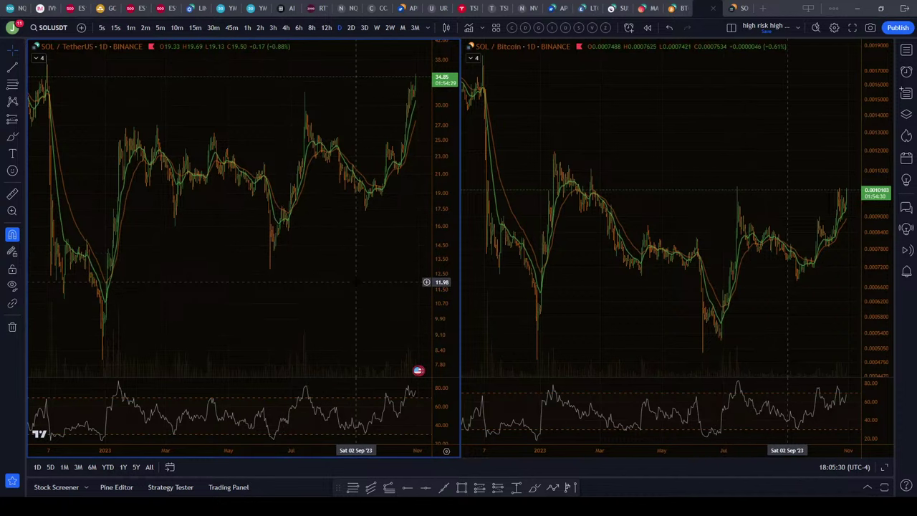
{"action": "scroll", "coordinate": [334, 292], "scroll_direction": "up", "scroll_amount": 4}
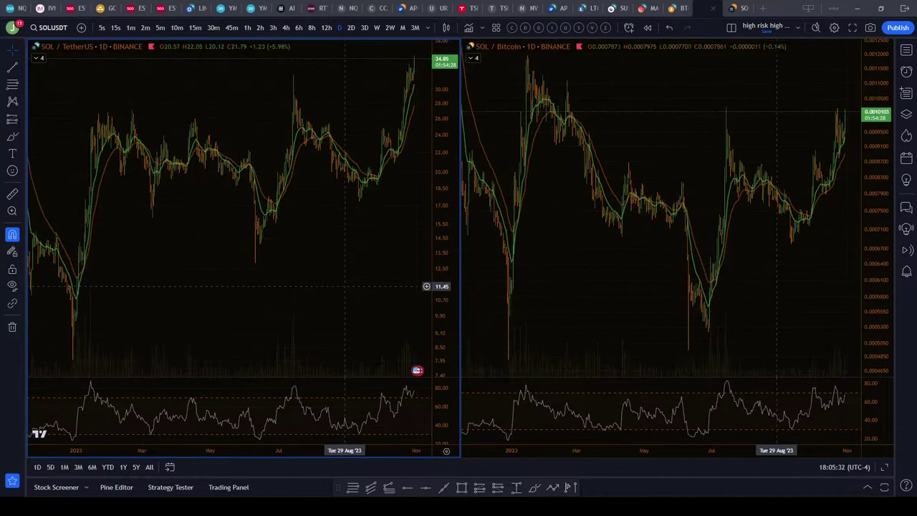
{"action": "scroll", "coordinate": [308, 281], "scroll_direction": "down", "scroll_amount": 2}
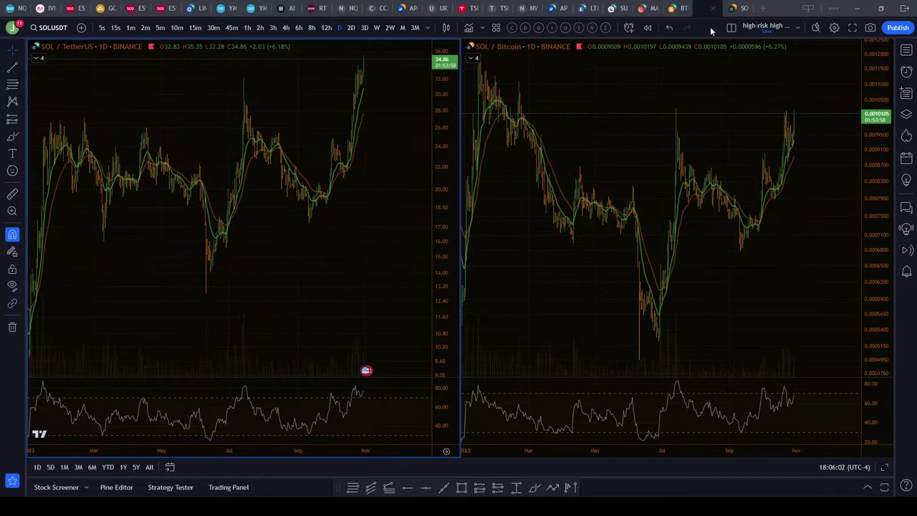
- Go to the ratio health layout and examine the daily SOLBTC trend from 2022 through 2023
{"action": "left_click", "coordinate": [739, 13]}
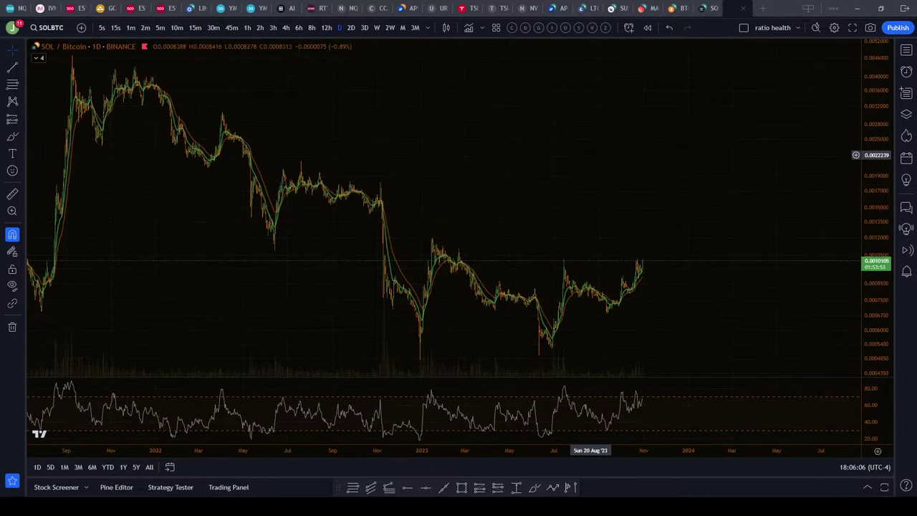
{"action": "left_click_drag", "start_coordinate": [592, 153], "coordinate": [582, 153]}
{"action": "scroll", "coordinate": [535, 181], "scroll_direction": "up", "scroll_amount": 3}
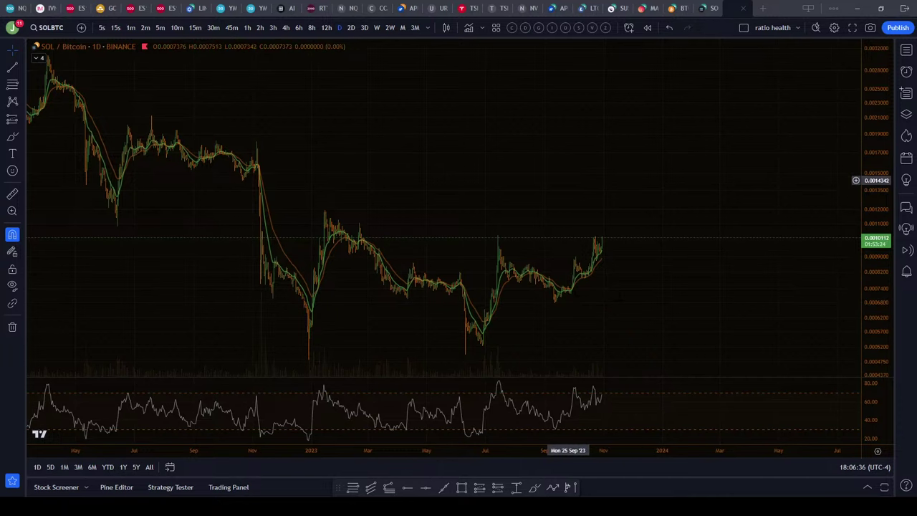
- Switch the ratio health chart to LINKBTC on Binance and examine its daily trend and the recovery from the June 2023 low
{"action": "type", "text": "LINKUSDT"}
{"action": "key", "text": "BackSpace"}
{"action": "key", "text": "BackSpace"}
{"action": "key", "text": "BackSpace"}
{"action": "key", "text": "BackSpace"}
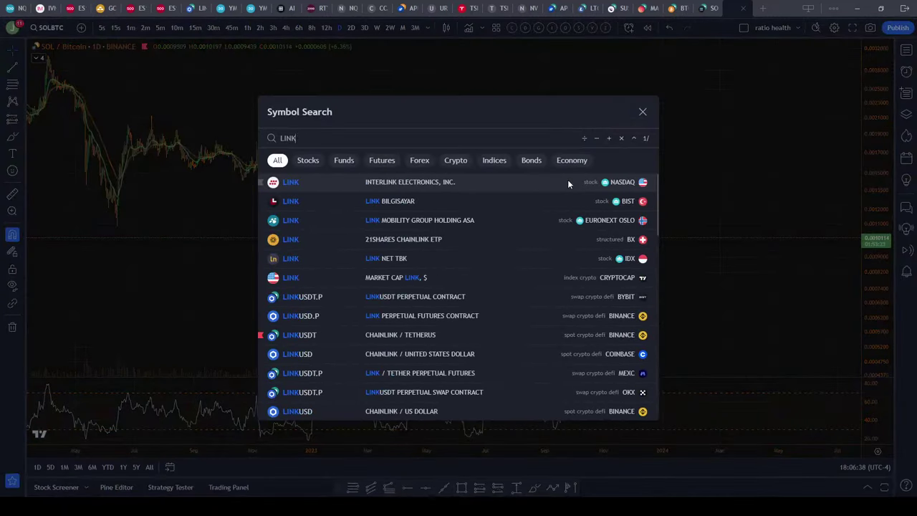
{"action": "type", "text": "BTC"}
{"action": "key", "text": "Return"}
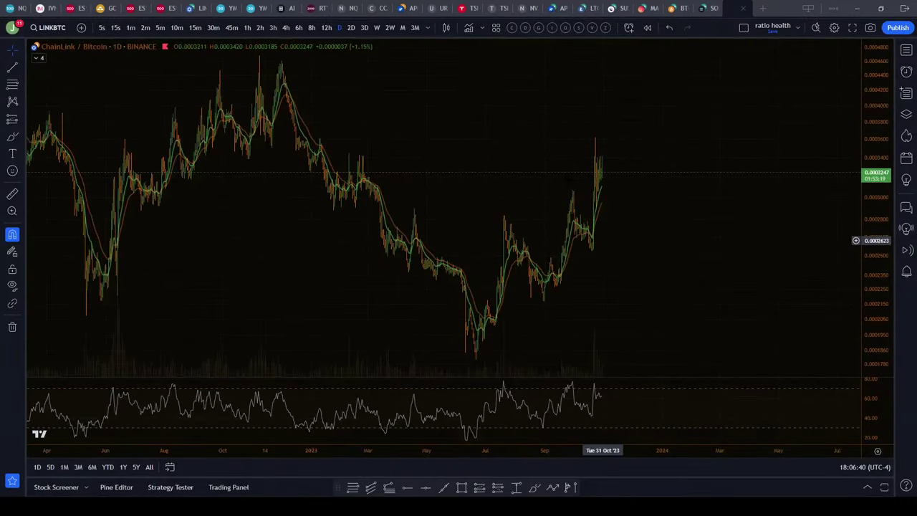
{"action": "scroll", "coordinate": [602, 270], "scroll_direction": "down", "scroll_amount": 3}
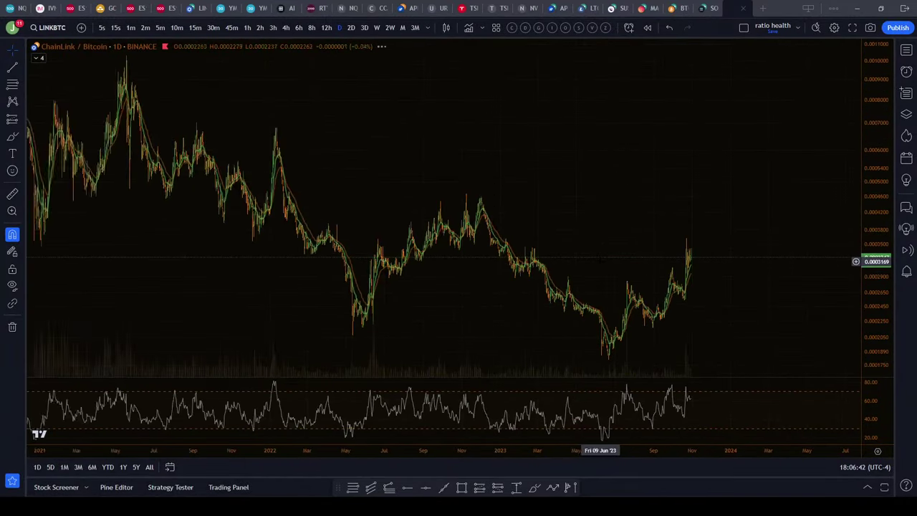
{"action": "scroll", "coordinate": [600, 262], "scroll_direction": "up", "scroll_amount": 5}
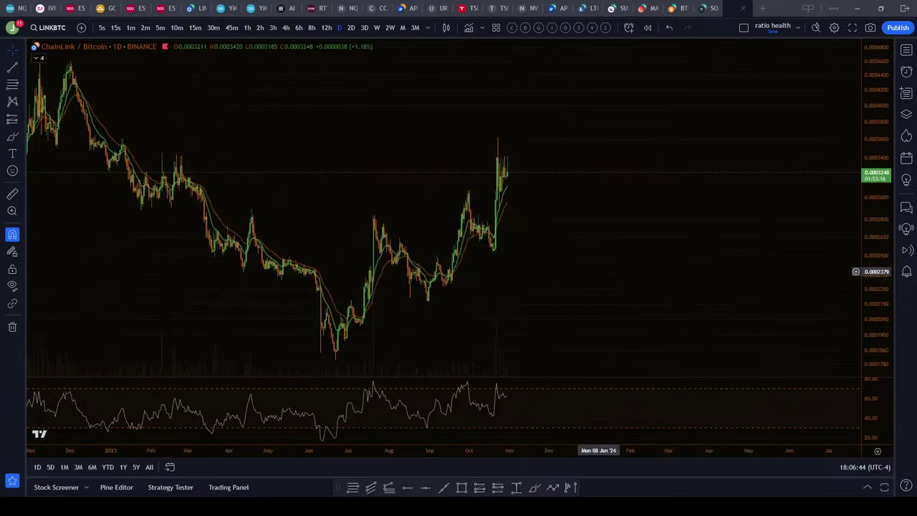
{"action": "left_click_drag", "start_coordinate": [604, 245], "coordinate": [643, 239]}
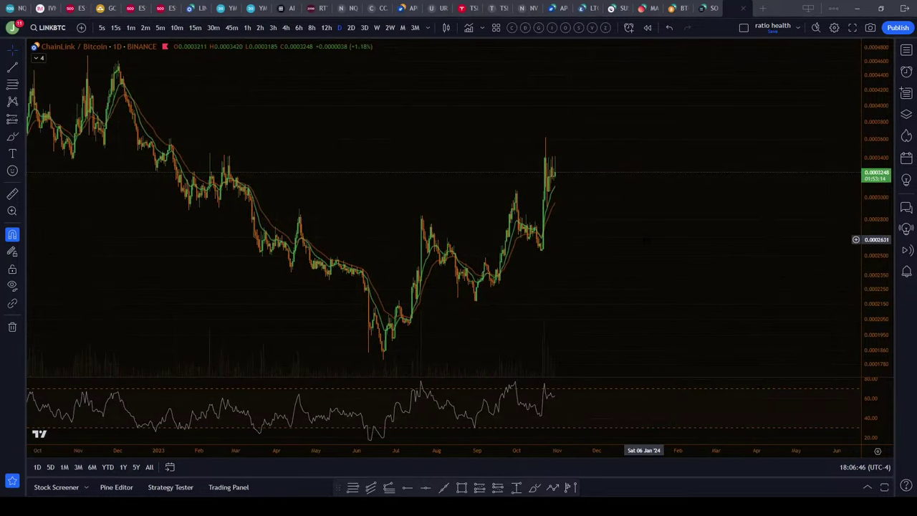
- Switch the chart to AAVEBTC on Binance and show the BTC RATIOS watchlist beside it
{"action": "type", "text": "aavebtc"}
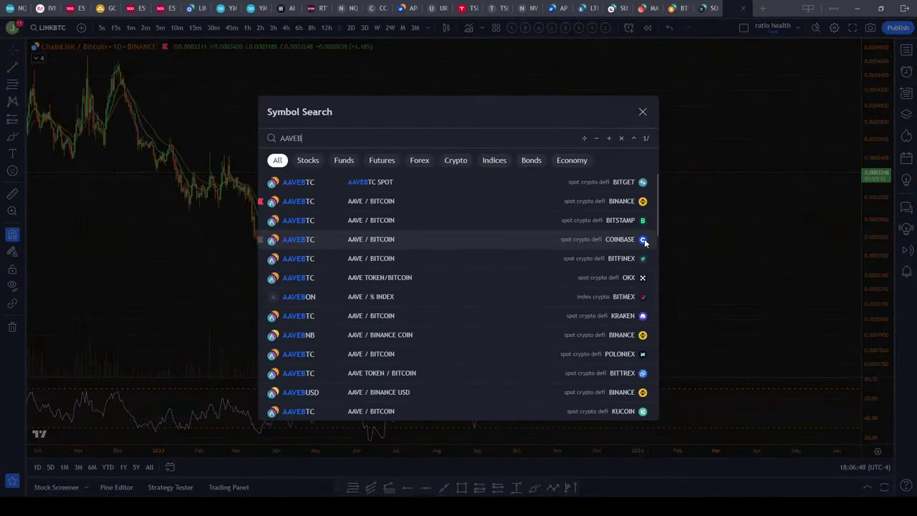
{"action": "key", "text": "Return"}
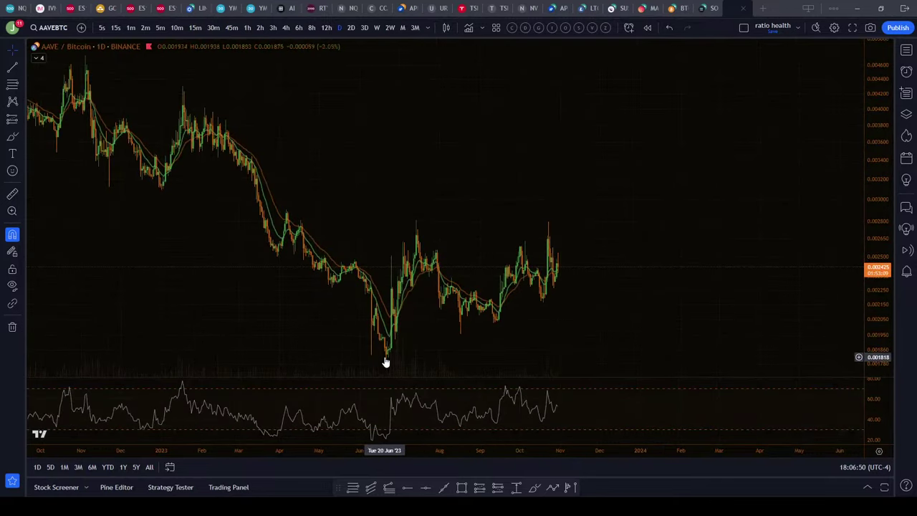
{"action": "left_click", "coordinate": [906, 50]}
{"action": "left_click", "coordinate": [818, 49]}
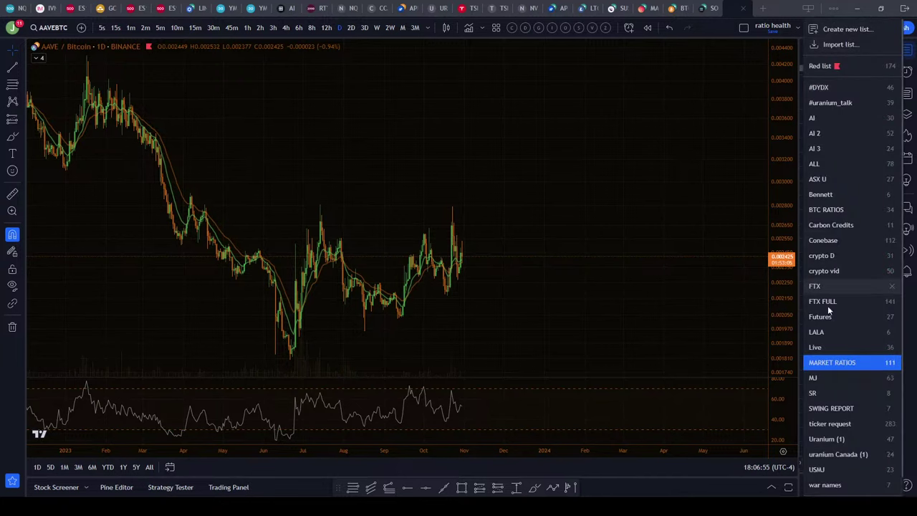
{"action": "left_click", "coordinate": [826, 210]}
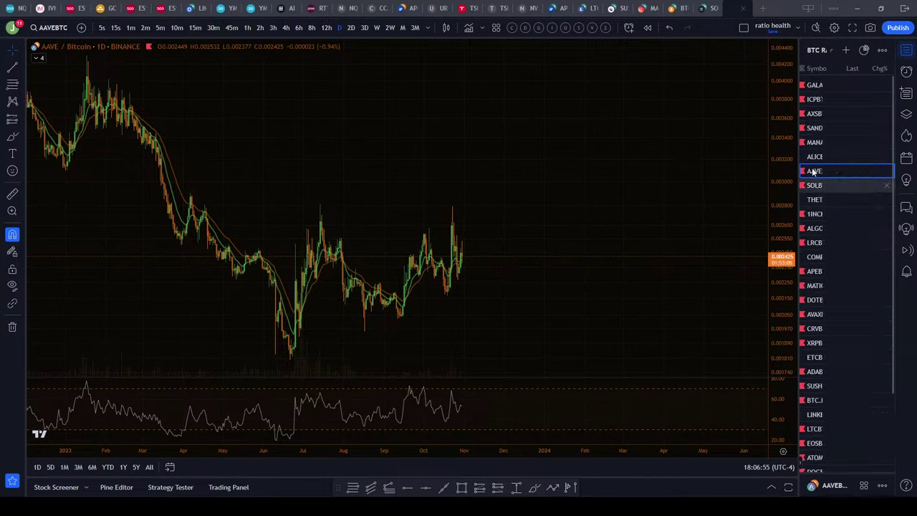
- Review the daily ratio charts in the BTC RATIOS watchlist one by one, from GALABTC to SOLBTC
{"action": "left_click", "coordinate": [826, 86]}
{"action": "scroll", "coordinate": [478, 177], "scroll_direction": "down", "scroll_amount": 4}
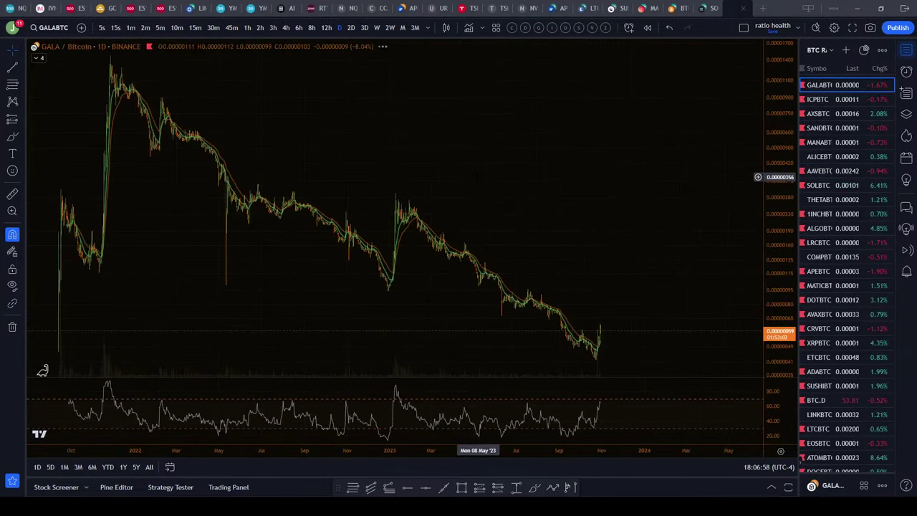
{"action": "left_click", "coordinate": [828, 101]}
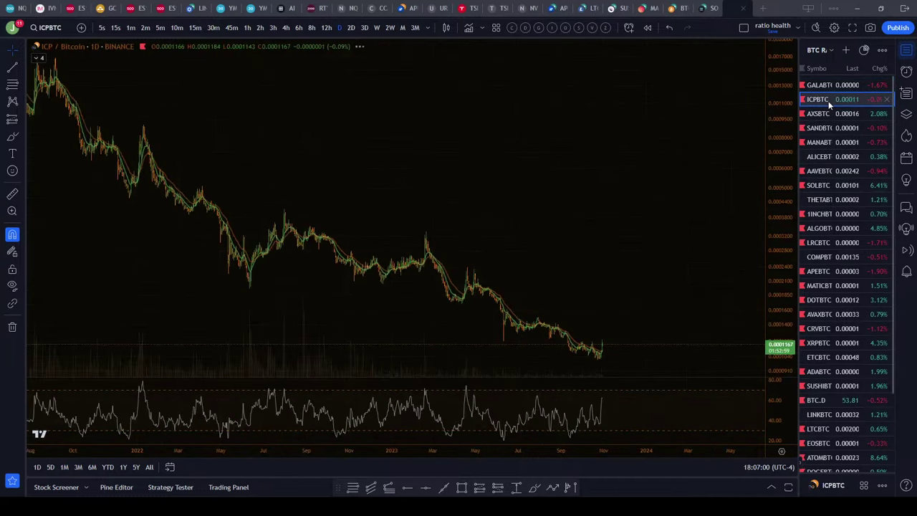
{"action": "key", "text": "Down"}
{"action": "key", "text": "Down"}
{"action": "key", "text": "Down"}
{"action": "key", "text": "Down"}
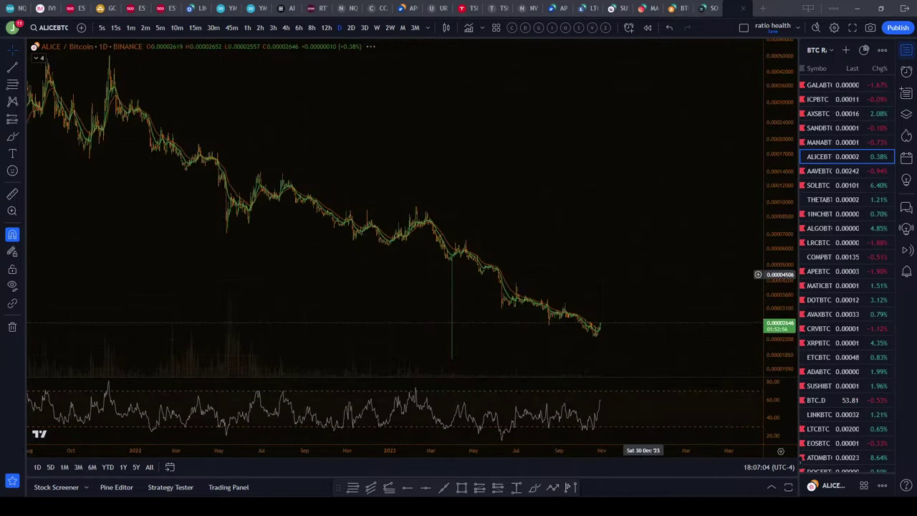
{"action": "key", "text": "Down"}
{"action": "key", "text": "Down"}
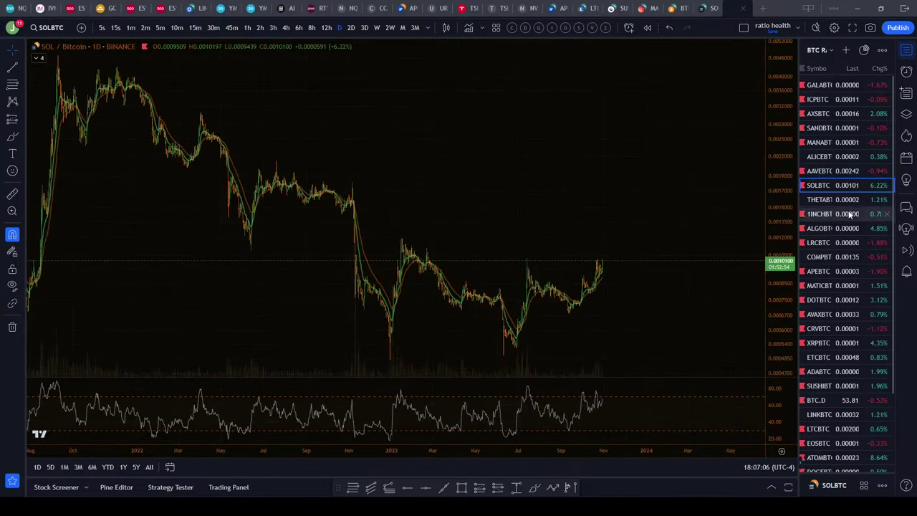
- Compare the AAVEBTC daily chart with the SOLBTC daily chart from the watchlist
{"action": "left_click", "coordinate": [825, 170]}
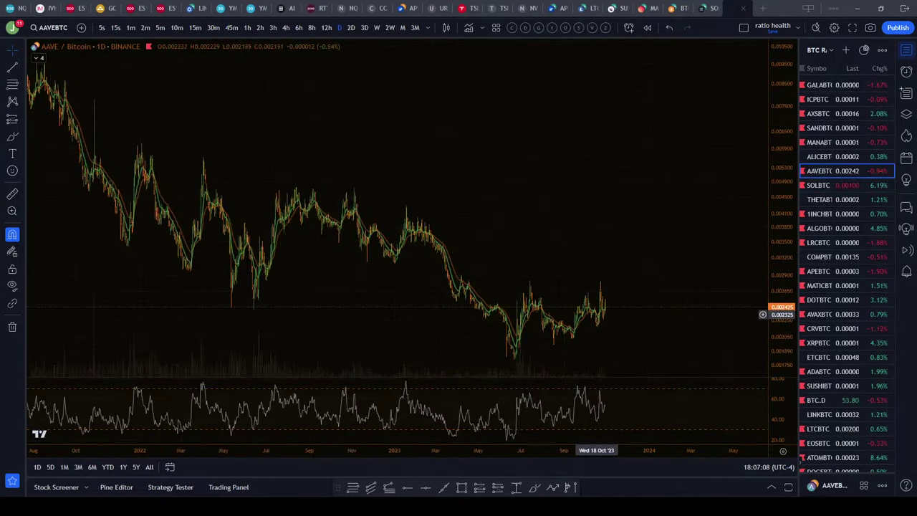
{"action": "left_click", "coordinate": [869, 186]}
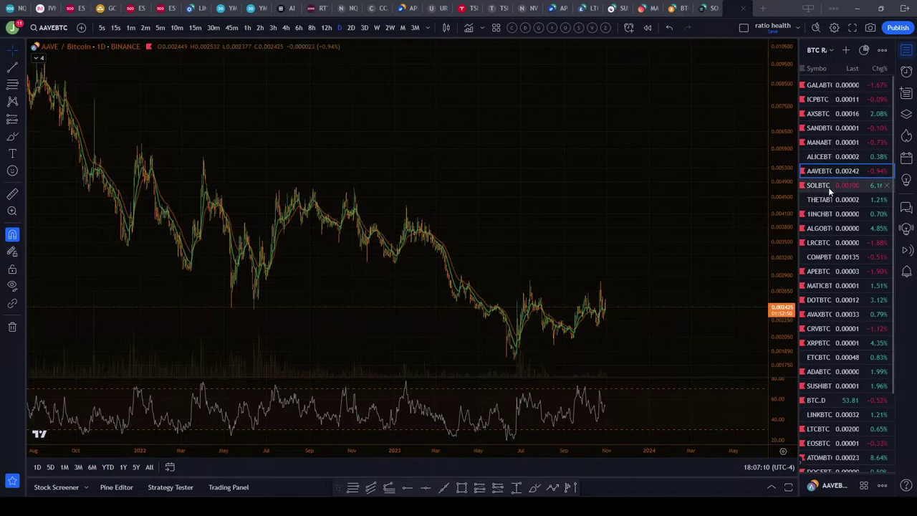
{"action": "left_click", "coordinate": [832, 199]}
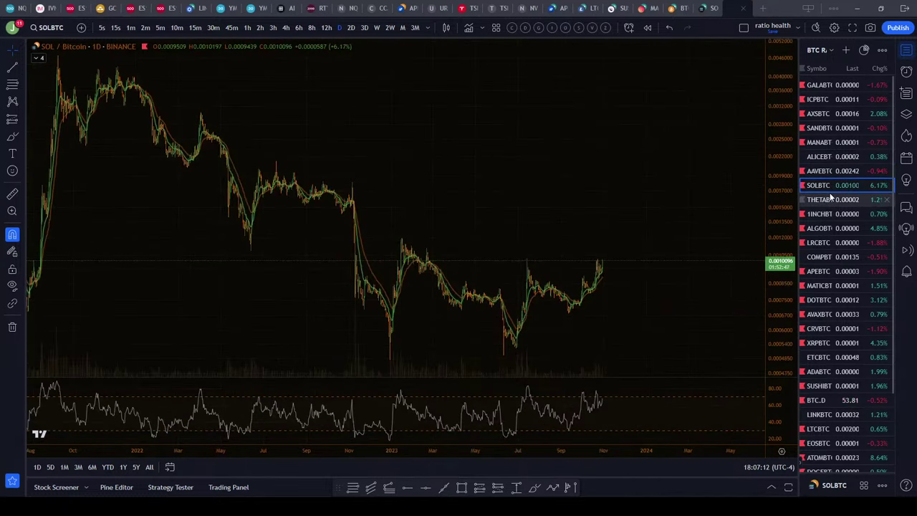
- Continue reviewing the watchlist's daily ratio charts one by one, from THETABTC to APEBTC
{"action": "key", "text": "Down"}
{"action": "key", "text": "Down"}
{"action": "key", "text": "Down"}
{"action": "key", "text": "Down"}
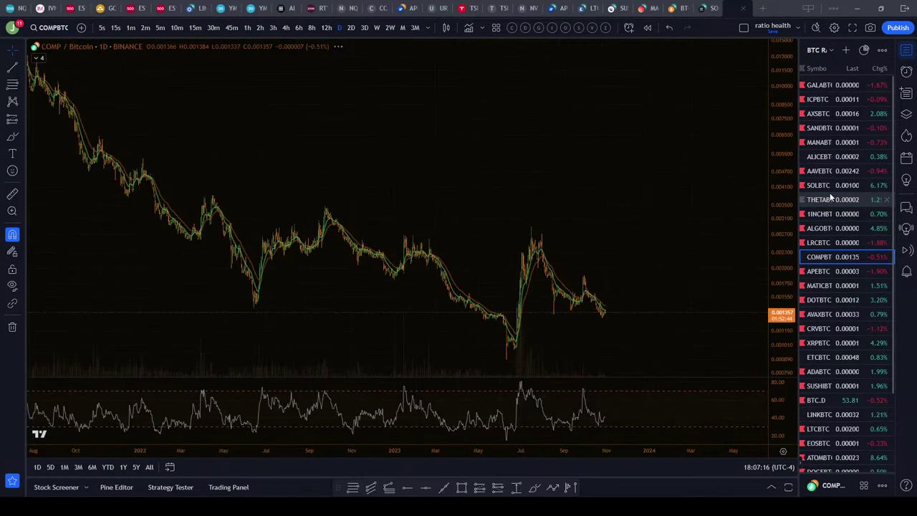
{"action": "key", "text": "Down"}
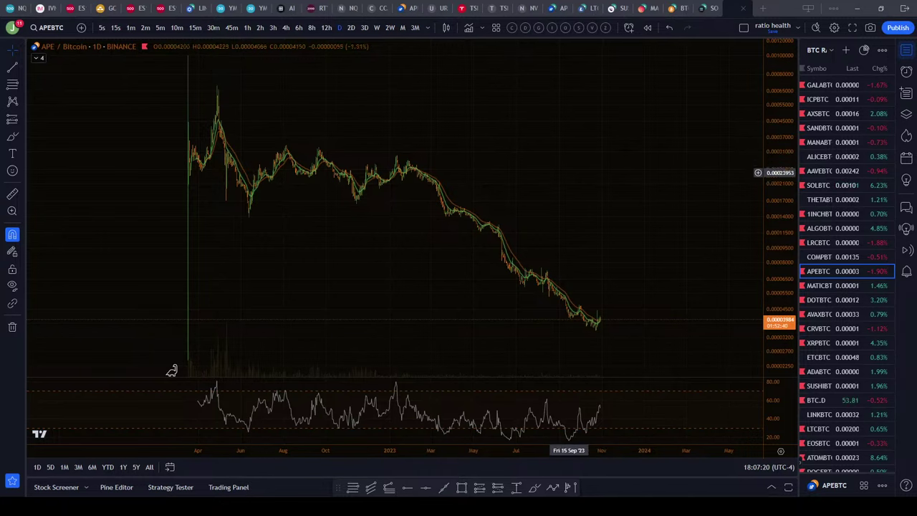
{"action": "left_click_drag", "start_coordinate": [172, 371], "coordinate": [180, 370]}
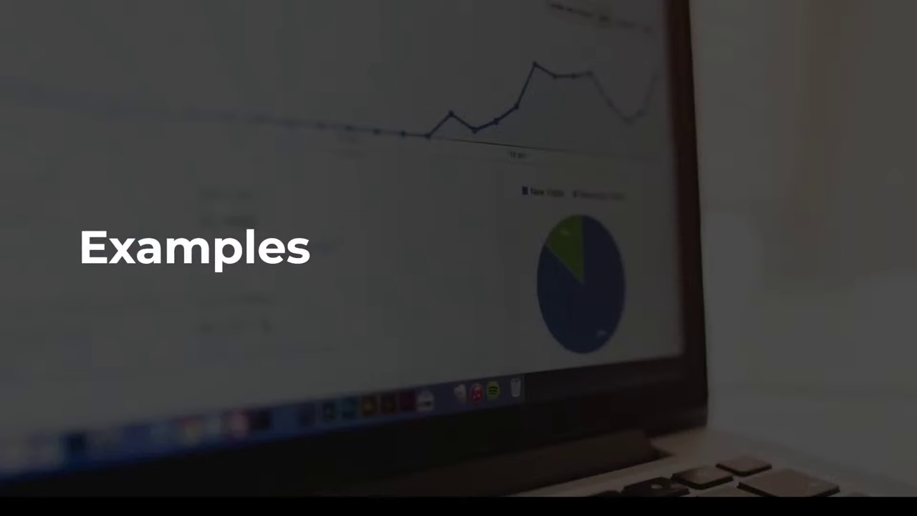
{"action": "key", "text": "Right"}
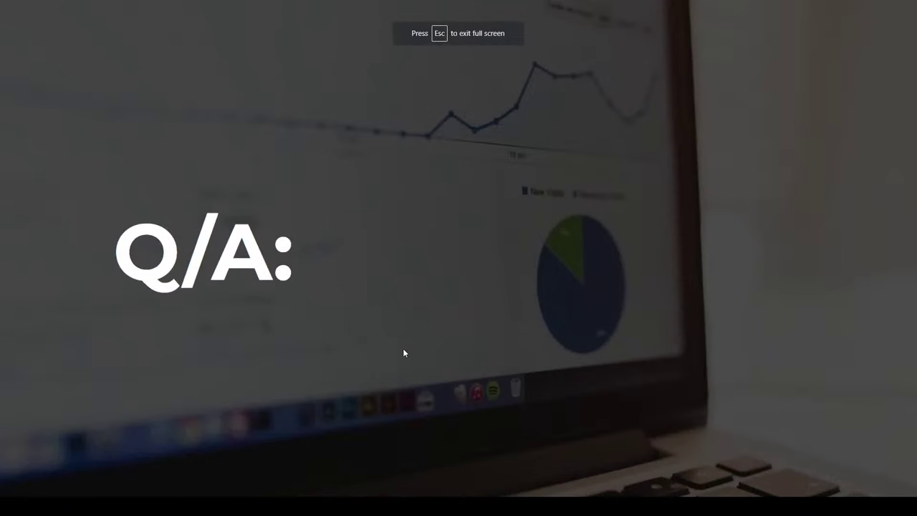
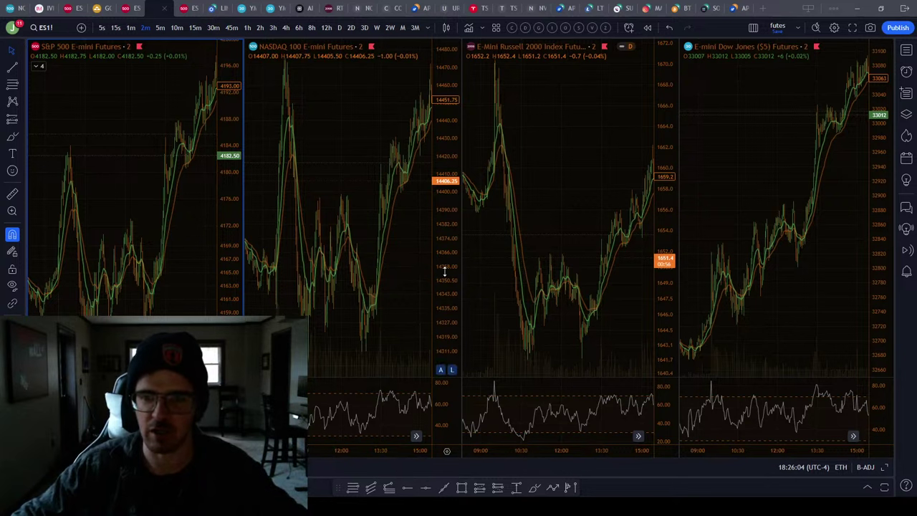
- Examine the 30 October morning sell-off on the 2-minute Russell 2000 futures chart against the other three index futures
{"action": "scroll", "coordinate": [513, 228], "scroll_direction": "up", "scroll_amount": 3}
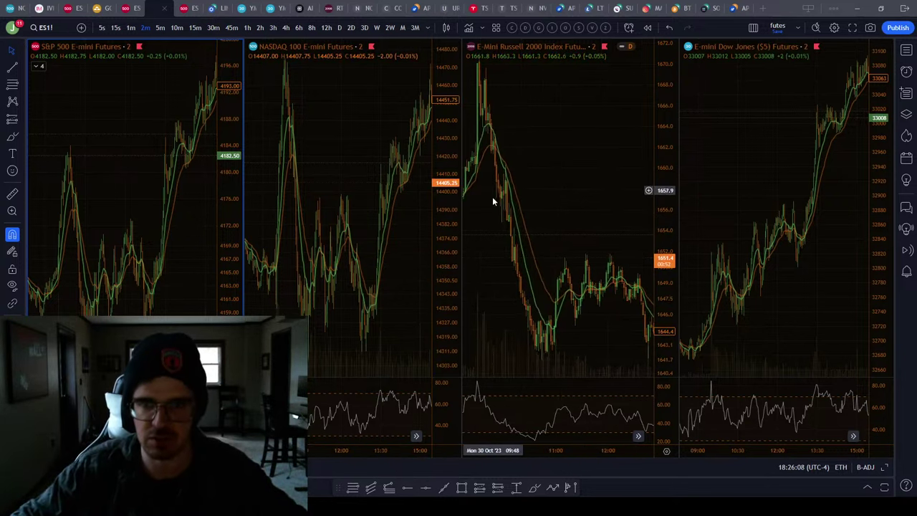
{"action": "left_click_drag", "start_coordinate": [493, 196], "coordinate": [553, 215]}
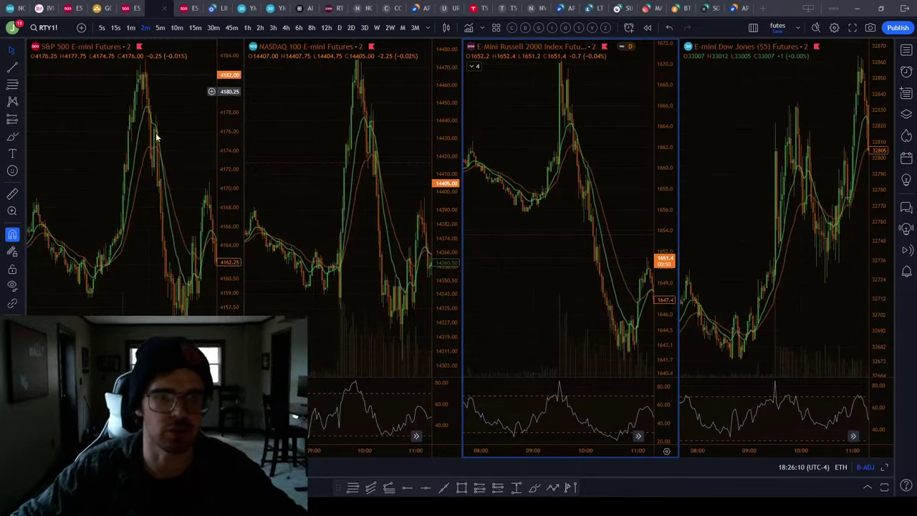
{"action": "scroll", "coordinate": [133, 212], "scroll_direction": "down", "scroll_amount": 1}
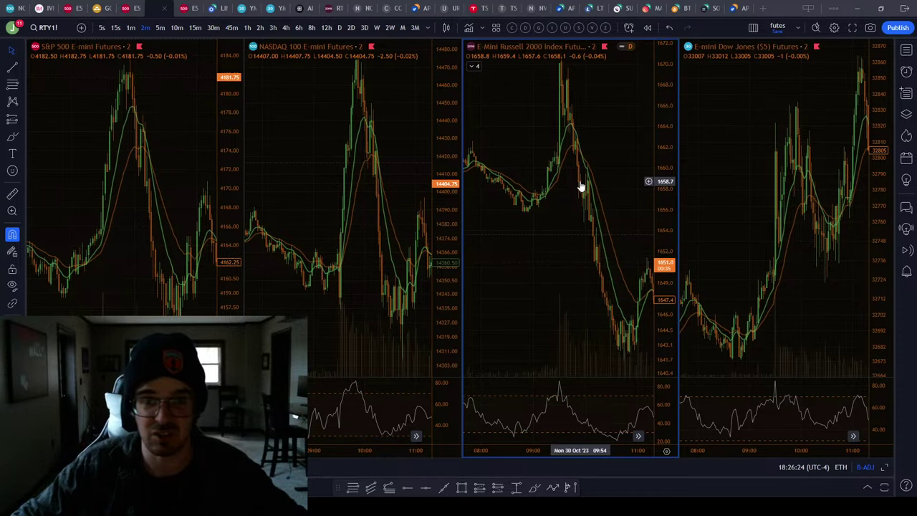
{"action": "scroll", "coordinate": [579, 181], "scroll_direction": "up", "scroll_amount": 2}
{"action": "scroll", "coordinate": [568, 132], "scroll_direction": "up", "scroll_amount": 3}
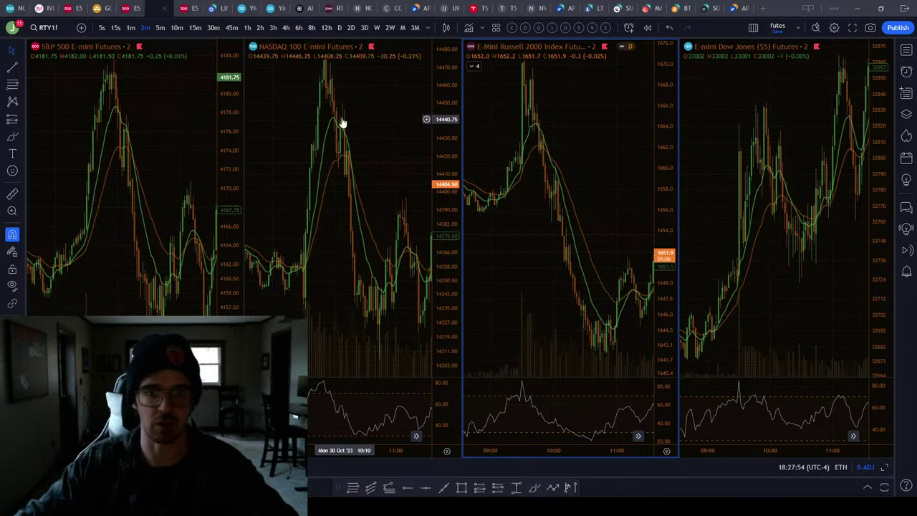
- Examine the NASDAQ 100 futures' opening rally, reversal and remaining session on the 2-minute chart, comparing it with the S&P, Russell and Dow
{"action": "scroll", "coordinate": [323, 97], "scroll_direction": "up", "scroll_amount": 5}
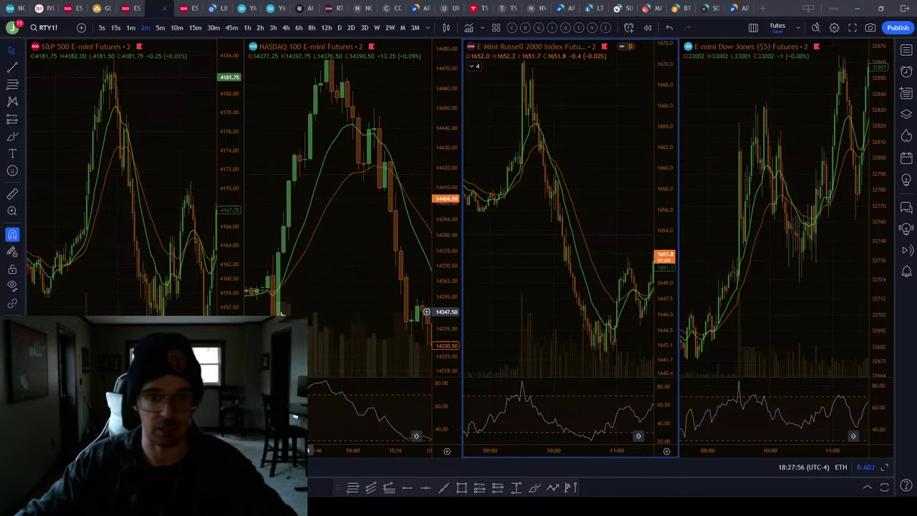
{"action": "scroll", "coordinate": [329, 109], "scroll_direction": "down", "scroll_amount": 4}
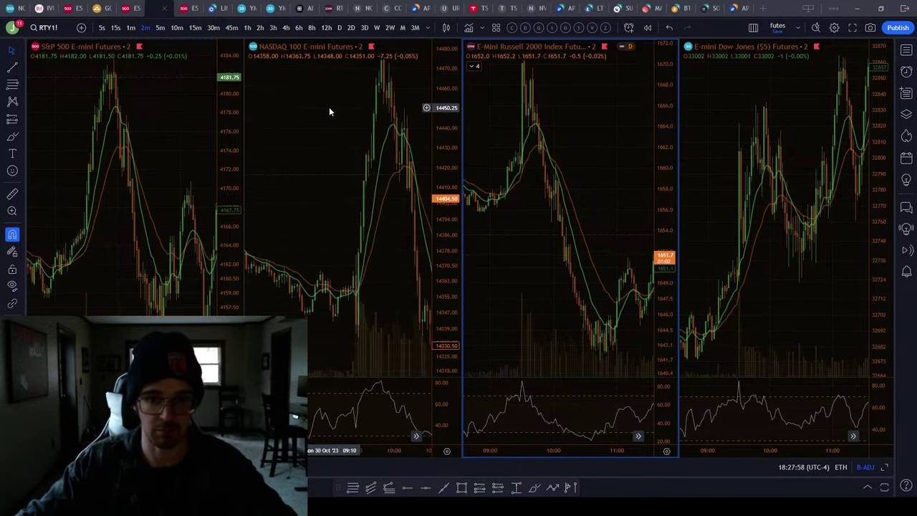
{"action": "scroll", "coordinate": [329, 107], "scroll_direction": "up", "scroll_amount": 4}
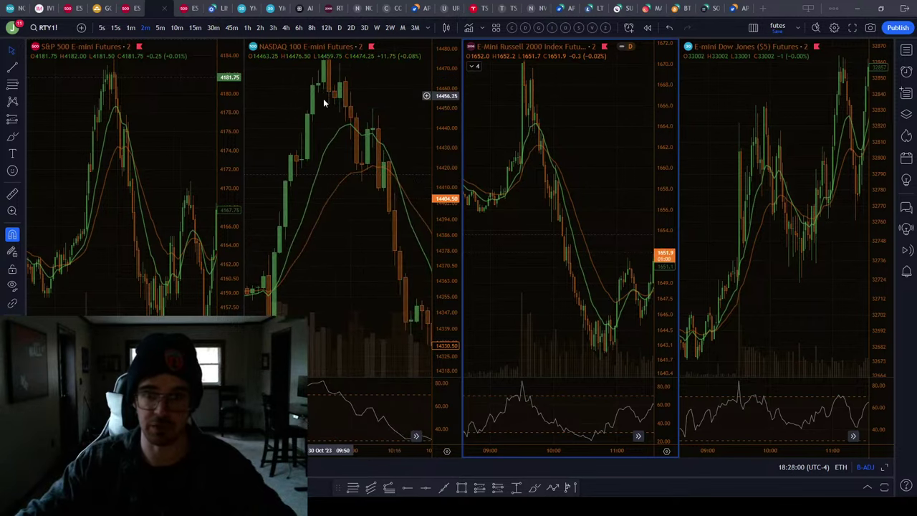
{"action": "left_click", "coordinate": [347, 207]}
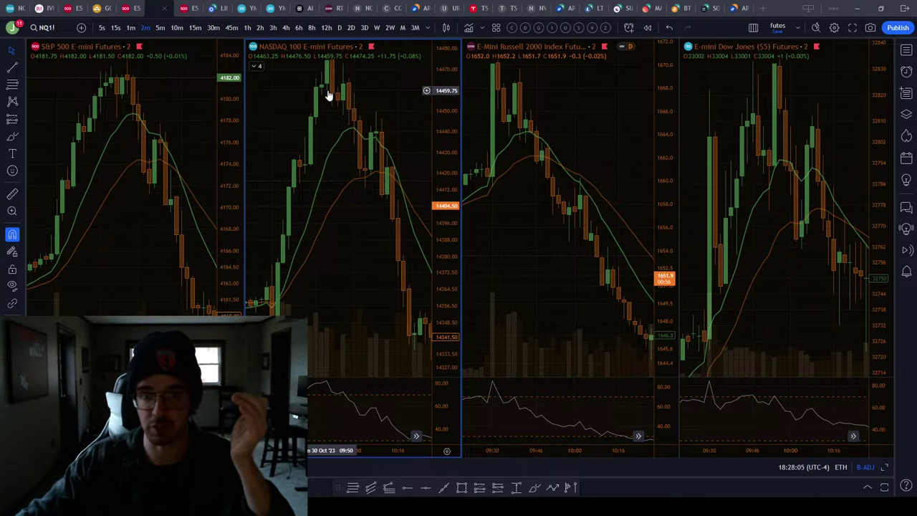
{"action": "scroll", "coordinate": [353, 209], "scroll_direction": "down", "scroll_amount": 1}
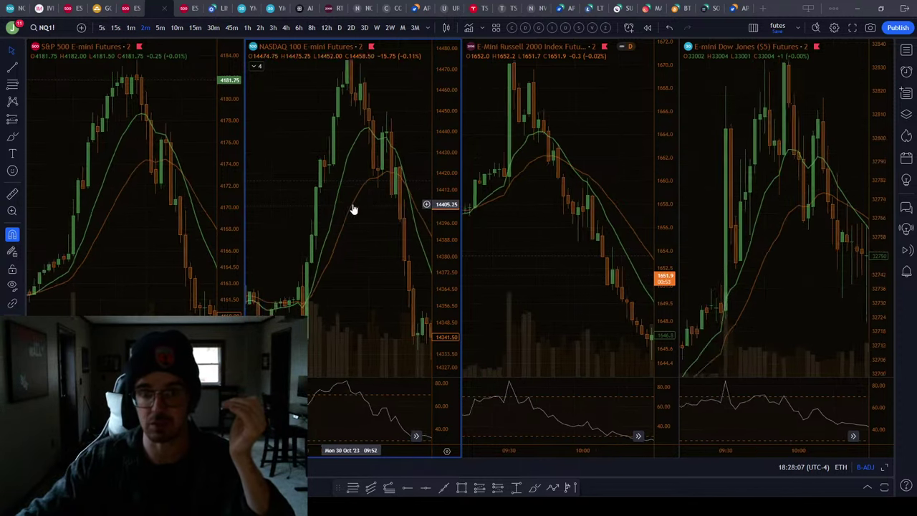
{"action": "scroll", "coordinate": [353, 208], "scroll_direction": "down", "scroll_amount": 2}
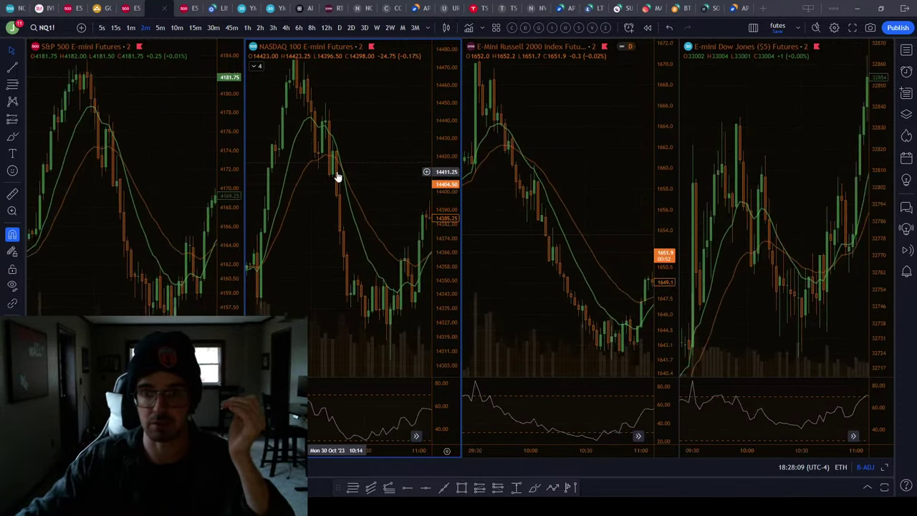
{"action": "scroll", "coordinate": [323, 262], "scroll_direction": "down", "scroll_amount": 1}
{"action": "scroll", "coordinate": [287, 137], "scroll_direction": "down", "scroll_amount": 1}
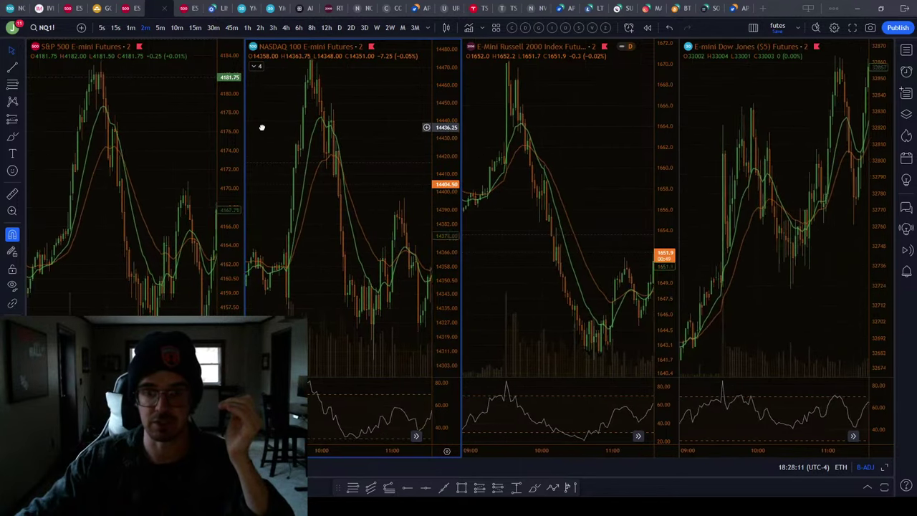
{"action": "scroll", "coordinate": [262, 128], "scroll_direction": "down", "scroll_amount": 3}
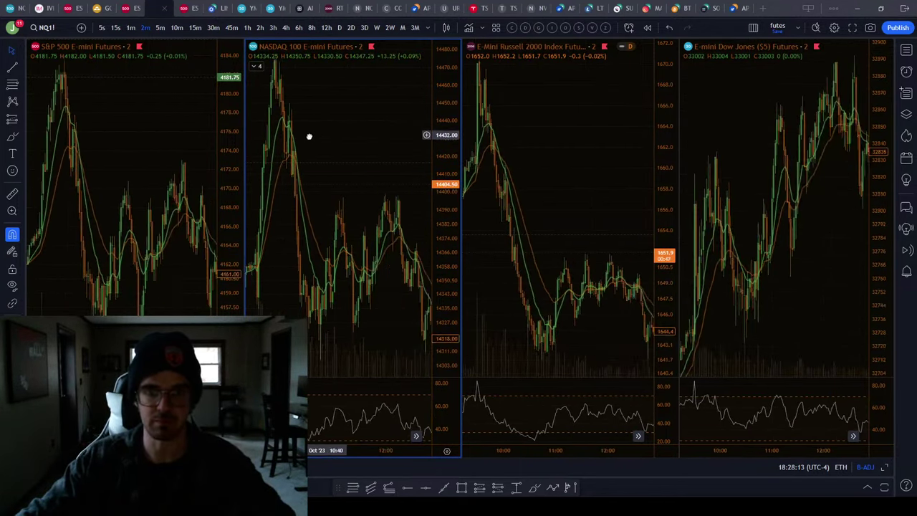
{"action": "scroll", "coordinate": [292, 194], "scroll_direction": "down", "scroll_amount": 5}
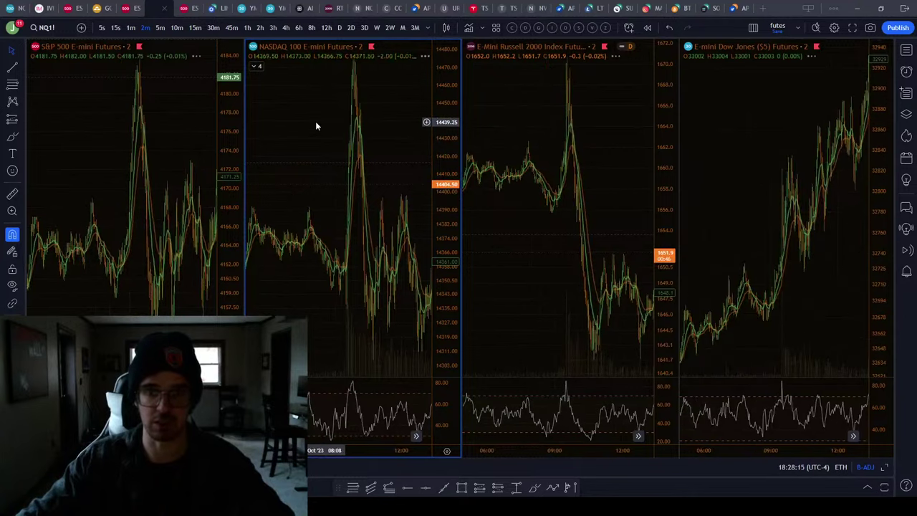
{"action": "left_click_drag", "start_coordinate": [315, 125], "coordinate": [260, 131]}
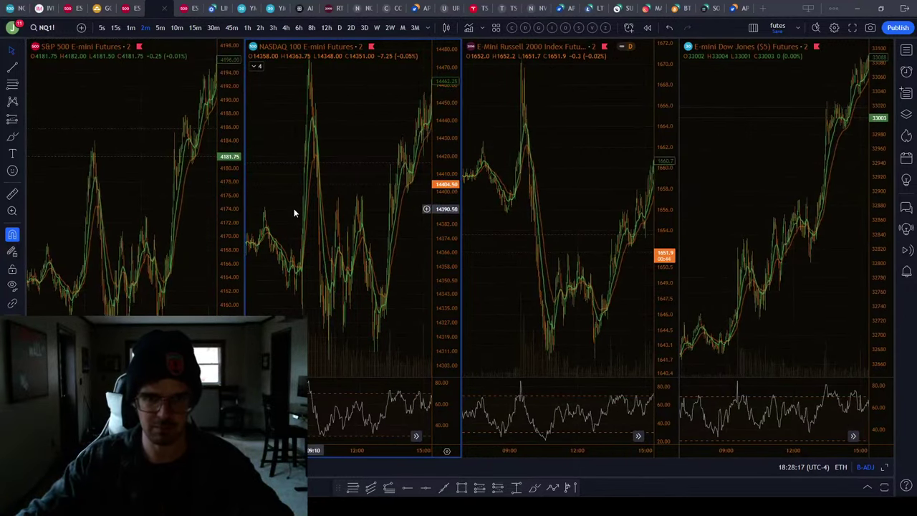
{"action": "scroll", "coordinate": [294, 212], "scroll_direction": "up", "scroll_amount": 5}
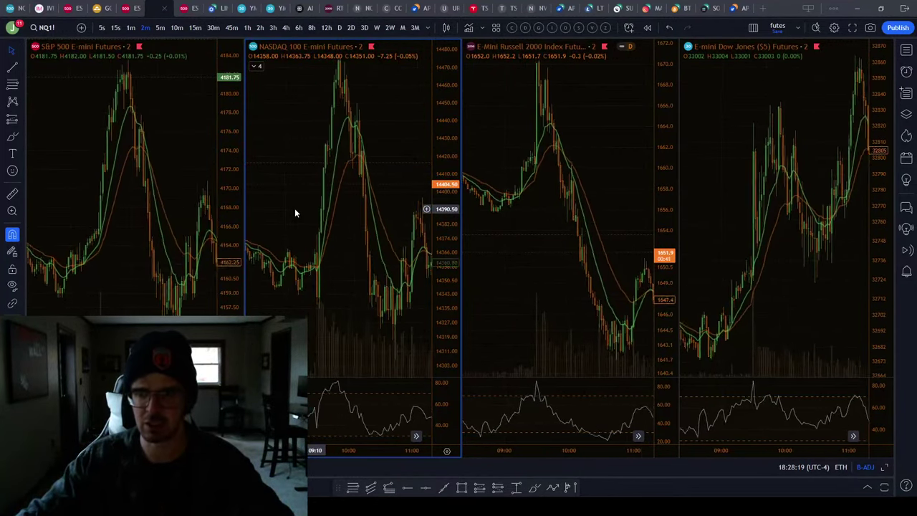
{"action": "scroll", "coordinate": [294, 212], "scroll_direction": "up", "scroll_amount": 1}
{"action": "left_click_drag", "start_coordinate": [308, 162], "coordinate": [271, 147]}
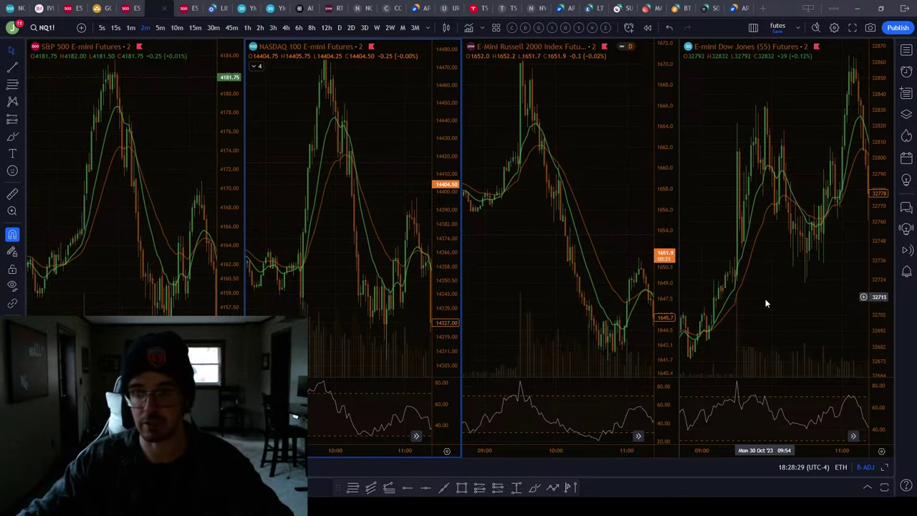
- Draw a horizontal ray from the low of the 30 October 09:30 candle on the Dow futures chart and compare the session's price action with it
{"action": "scroll", "coordinate": [765, 304], "scroll_direction": "up", "scroll_amount": 3}
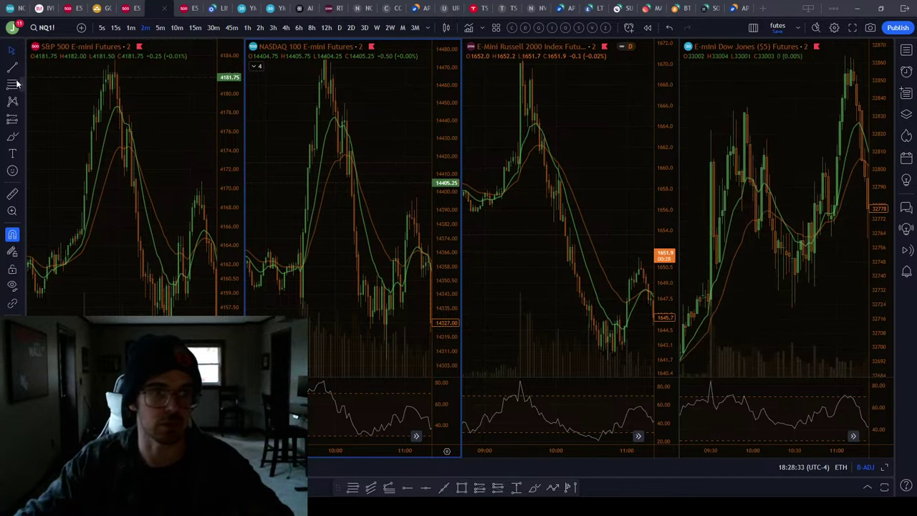
{"action": "left_click", "coordinate": [711, 308]}
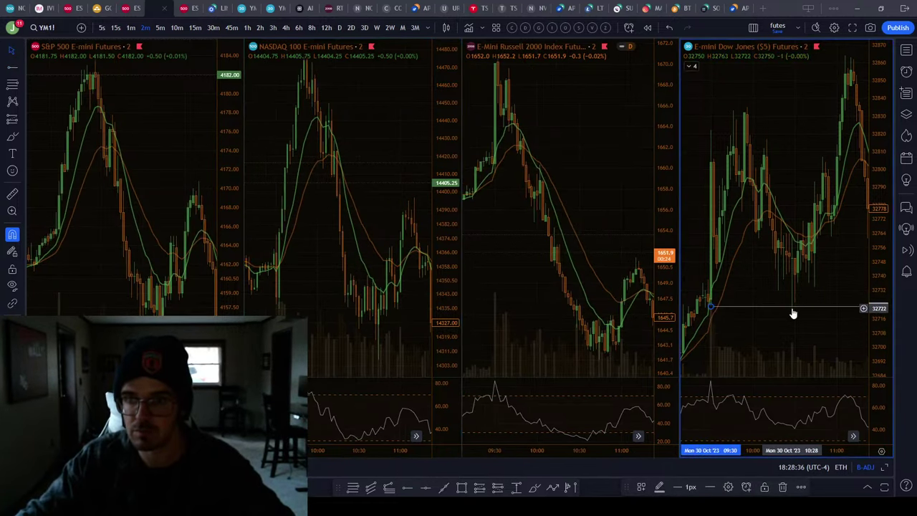
{"action": "scroll", "coordinate": [796, 312], "scroll_direction": "down", "scroll_amount": 3}
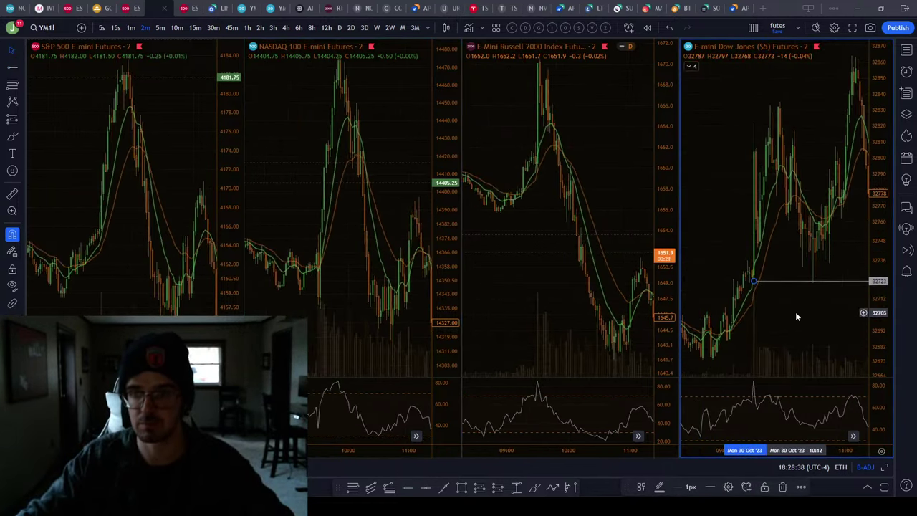
{"action": "scroll", "coordinate": [795, 309], "scroll_direction": "down", "scroll_amount": 3}
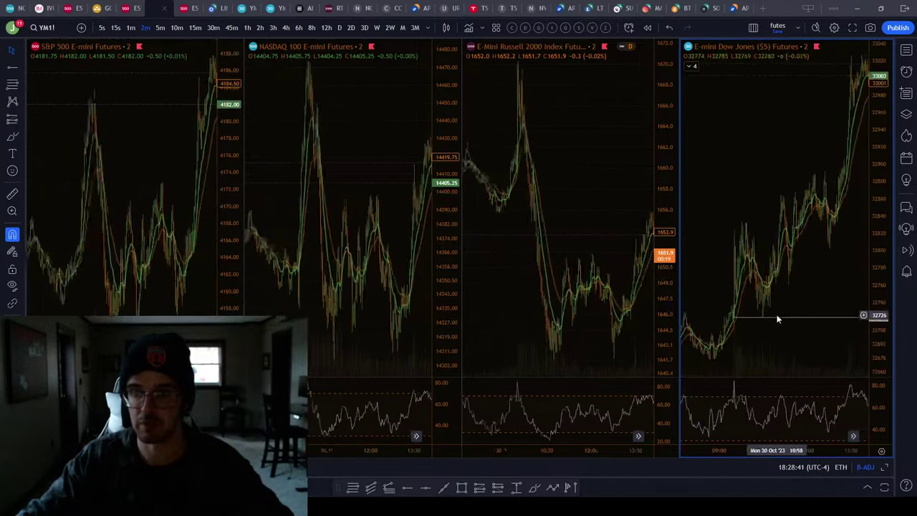
{"action": "scroll", "coordinate": [822, 267], "scroll_direction": "down", "scroll_amount": 2}
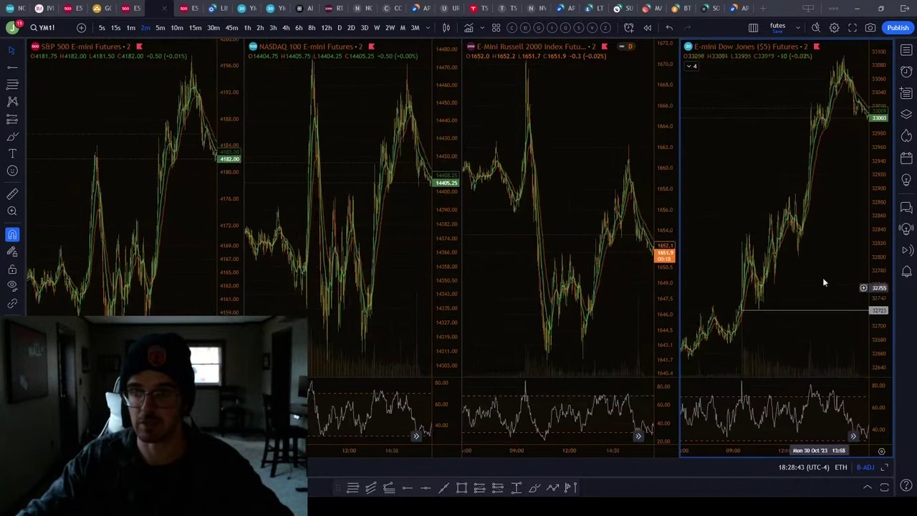
{"action": "left_click_drag", "start_coordinate": [821, 280], "coordinate": [800, 286]}
{"action": "scroll", "coordinate": [801, 286], "scroll_direction": "down", "scroll_amount": 1}
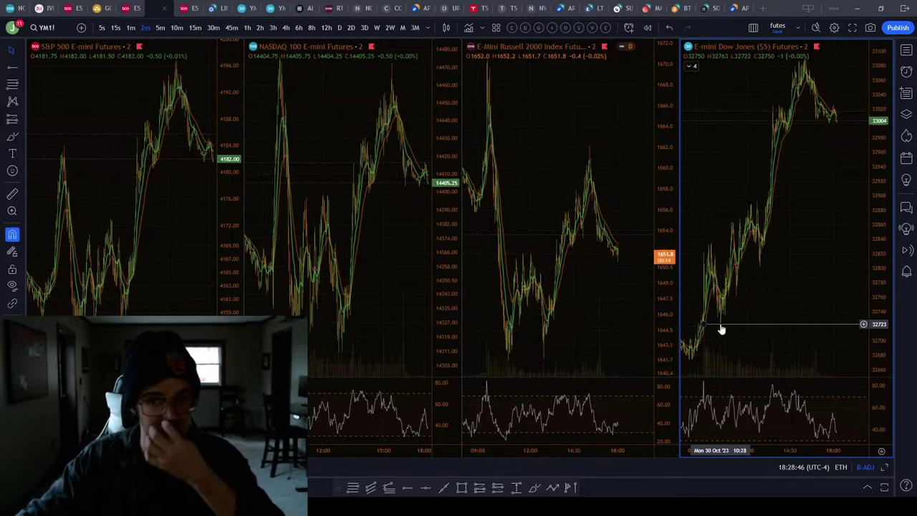
{"action": "scroll", "coordinate": [745, 316], "scroll_direction": "up", "scroll_amount": 2}
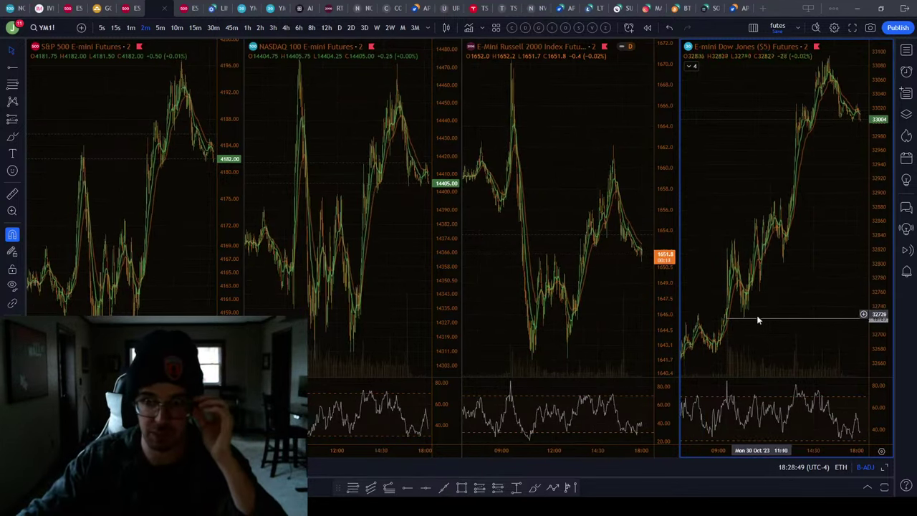
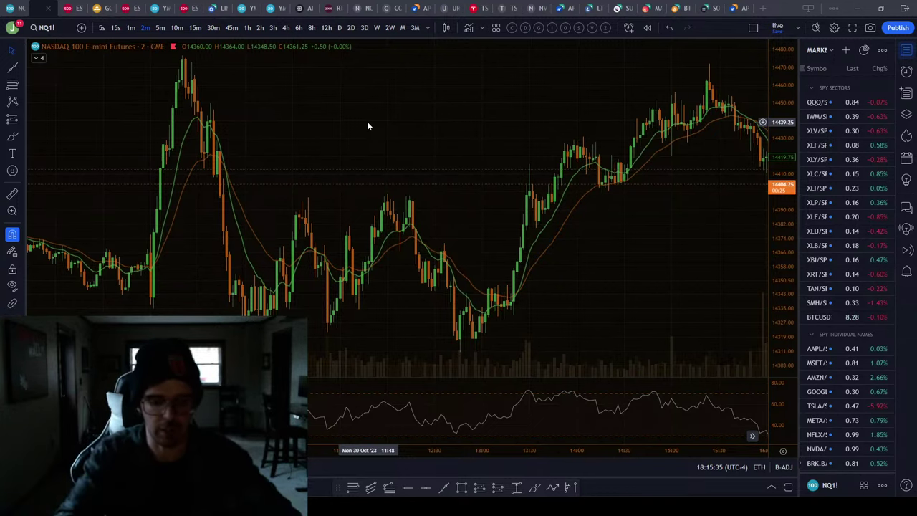
- Switch the single chart to NVDA on the daily interval and examine the October swing high and decline around the marked levels
{"action": "type", "text": "NVDA"}
{"action": "left_click", "coordinate": [379, 182]}
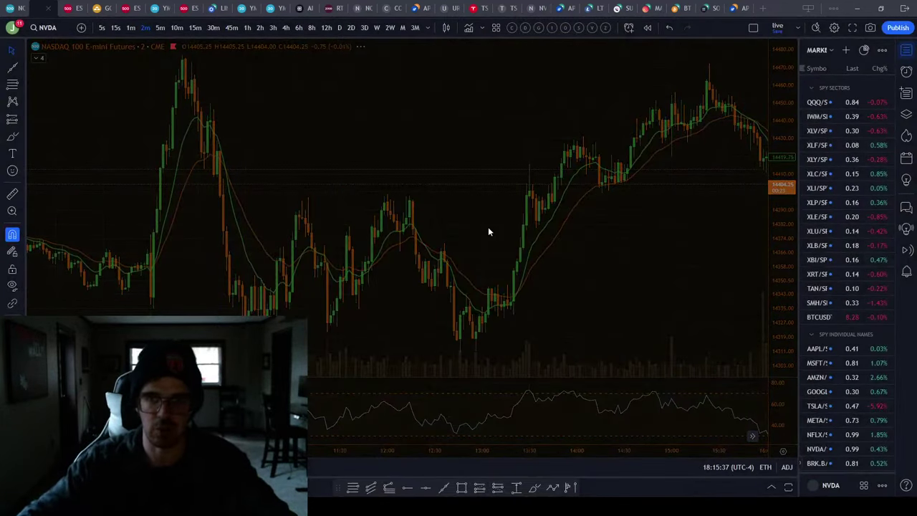
{"action": "left_click", "coordinate": [340, 27]}
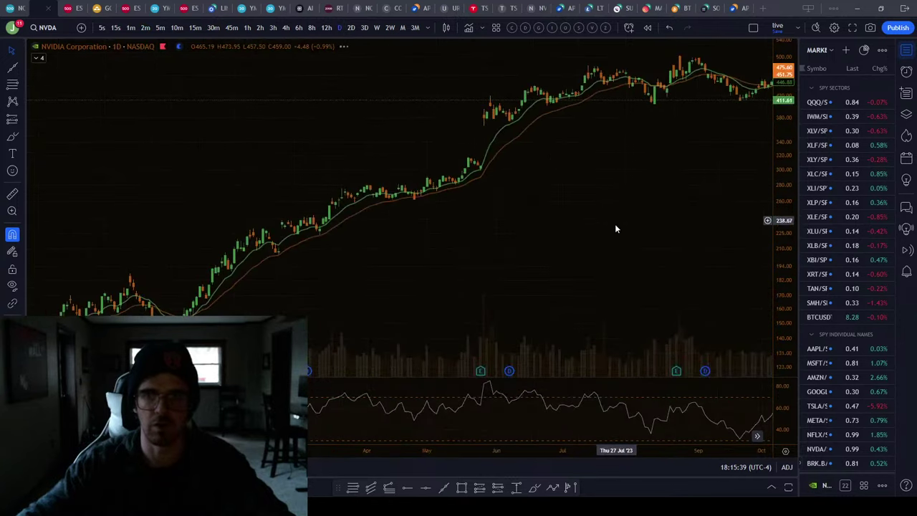
{"action": "scroll", "coordinate": [496, 223], "scroll_direction": "up", "scroll_amount": 5}
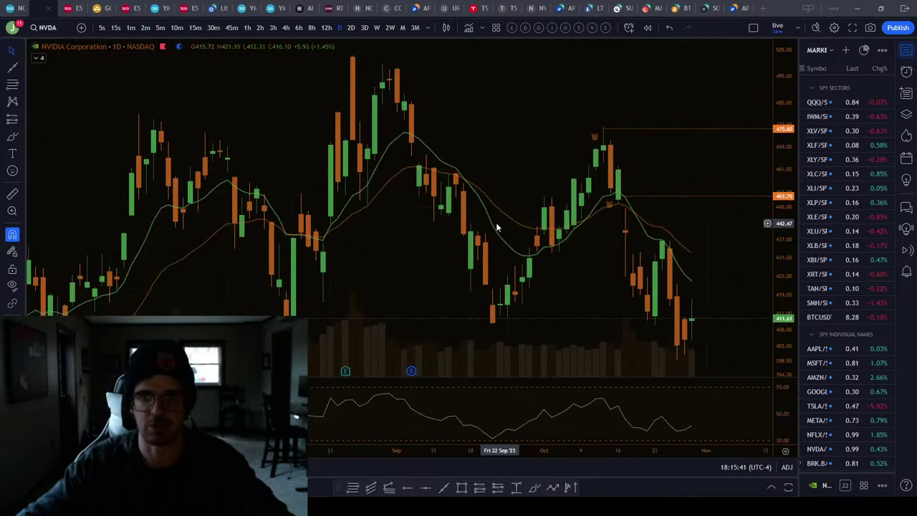
{"action": "left_click_drag", "start_coordinate": [598, 252], "coordinate": [479, 241]}
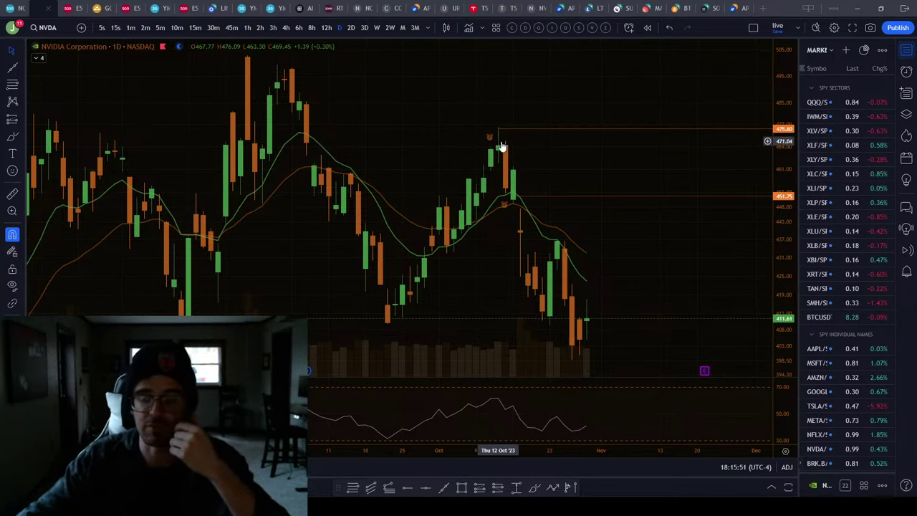
{"action": "scroll", "coordinate": [570, 163], "scroll_direction": "down", "scroll_amount": 1}
{"action": "left_click_drag", "start_coordinate": [588, 162], "coordinate": [604, 159]}
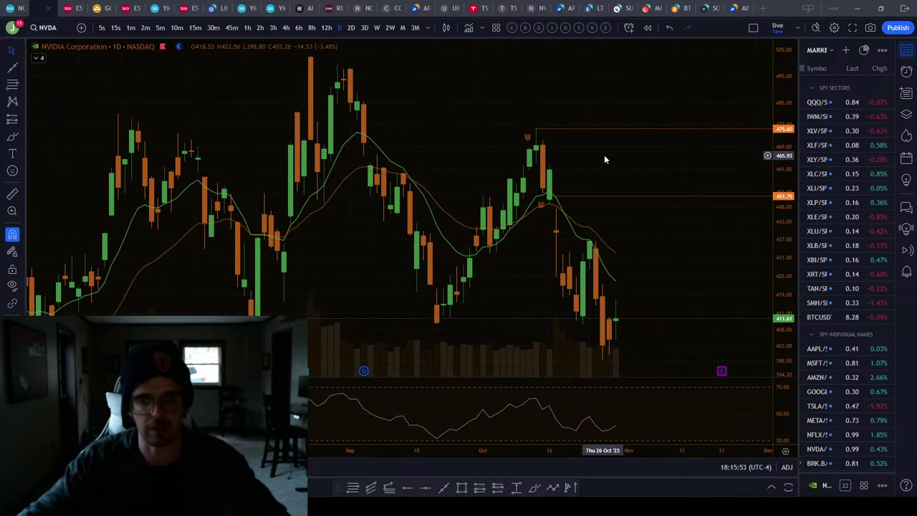
- Switch the chart to NQ1! on the 2-minute interval and examine the 30 October morning peak and sell-off
{"action": "type", "text": "NQ"}
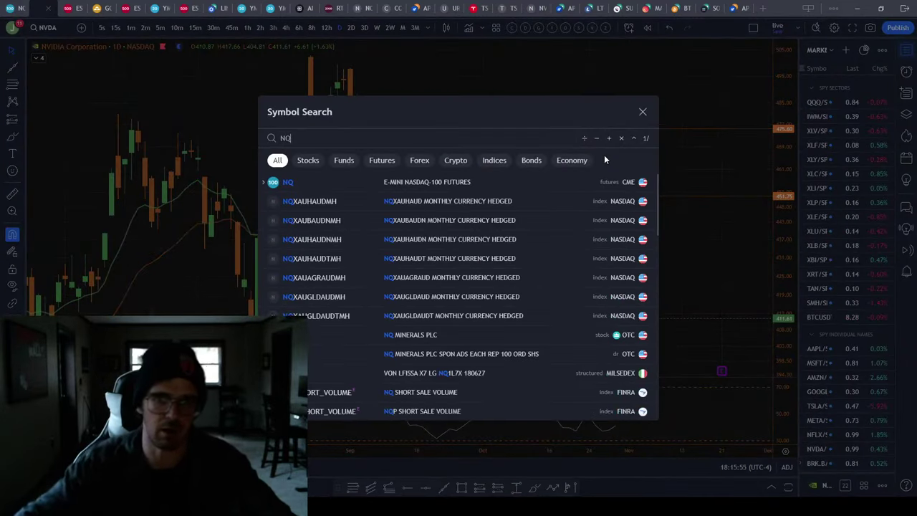
{"action": "left_click", "coordinate": [423, 181]}
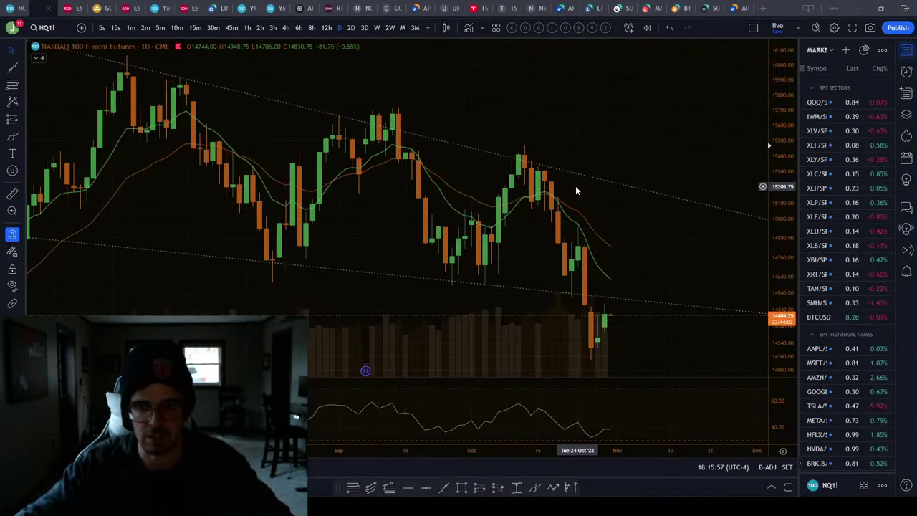
{"action": "left_click", "coordinate": [145, 27]}
{"action": "scroll", "coordinate": [407, 174], "scroll_direction": "down", "scroll_amount": 8}
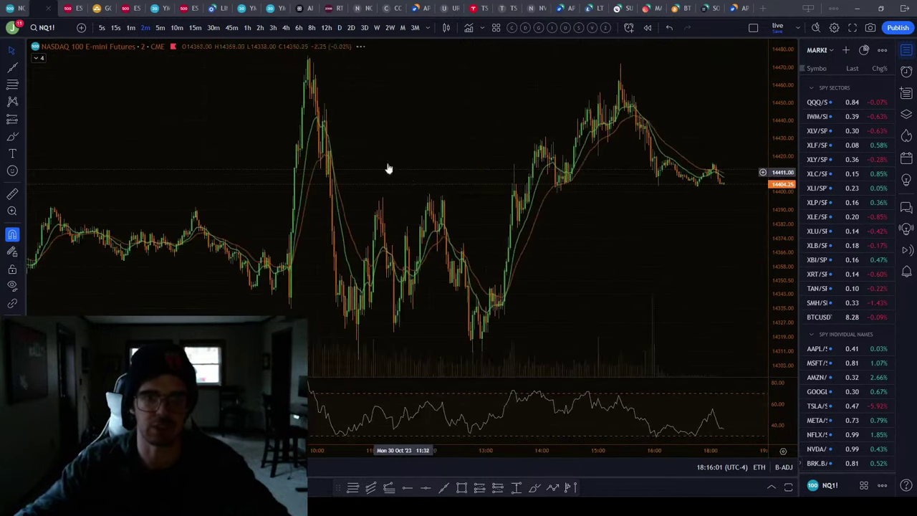
{"action": "scroll", "coordinate": [389, 92], "scroll_direction": "up", "scroll_amount": 6}
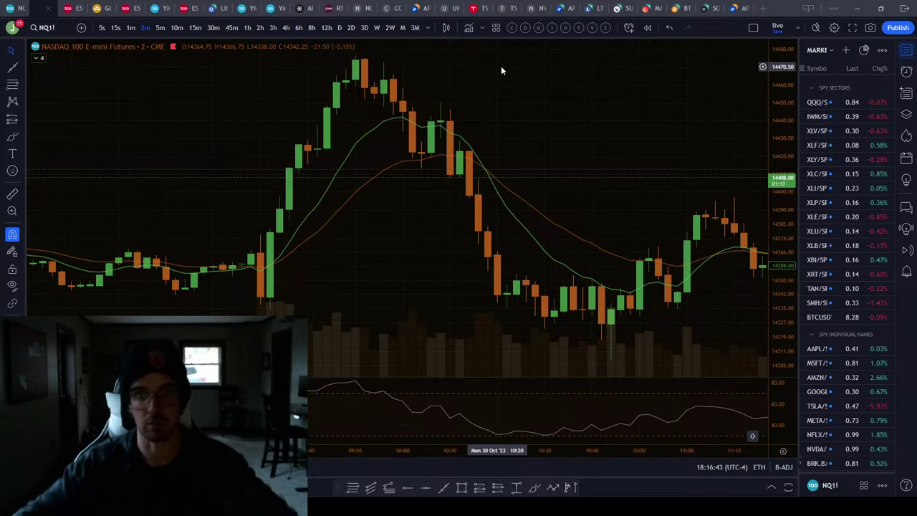
- Switch the 2-minute chart to AAPL and examine its 30 October morning peak and sell-off
{"action": "left_click_drag", "start_coordinate": [501, 70], "coordinate": [506, 96]}
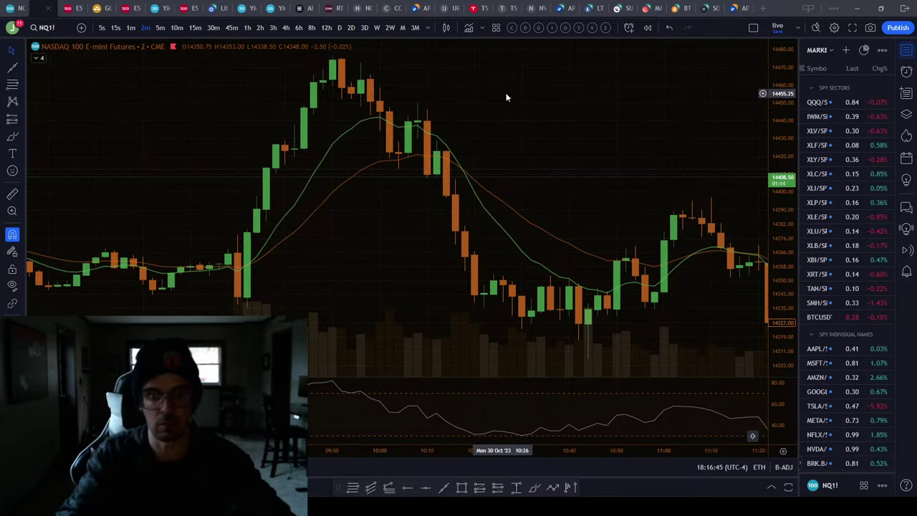
{"action": "type", "text": "aapl"}
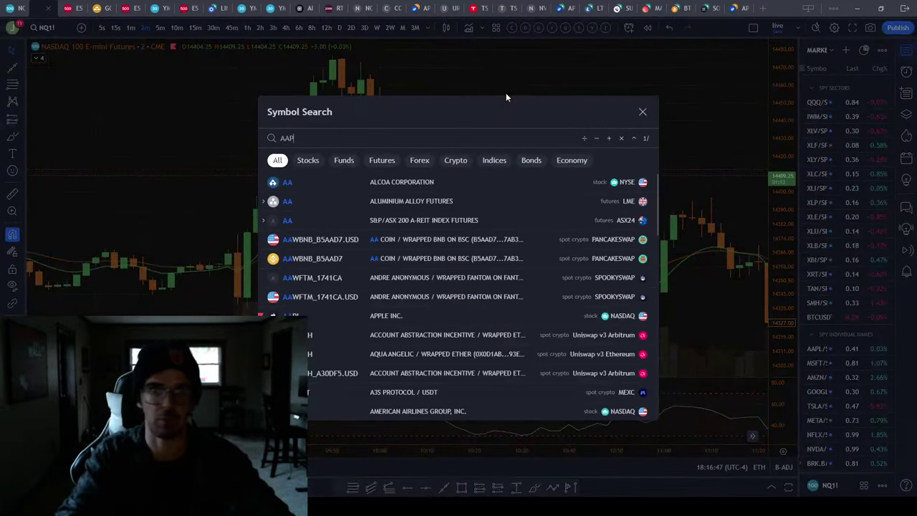
{"action": "key", "text": "Return"}
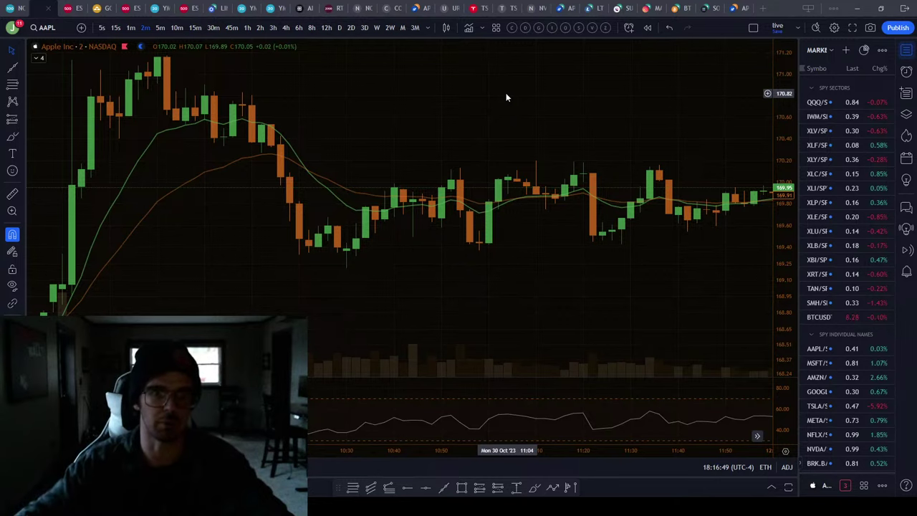
{"action": "scroll", "coordinate": [508, 97], "scroll_direction": "down", "scroll_amount": 3}
- Switch the 2-minute chart to MSFT and bring the 30 October opening rally and reversal into view
{"action": "type", "text": "msft"}
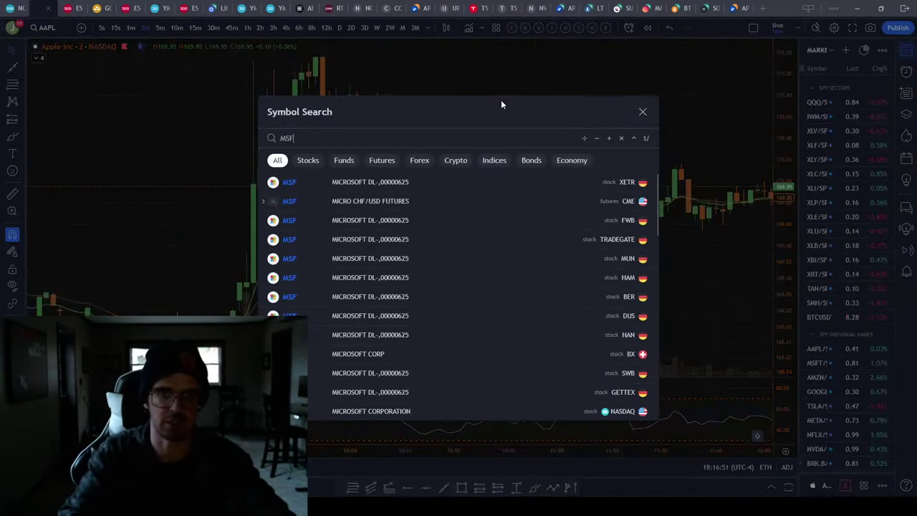
{"action": "key", "text": "Return"}
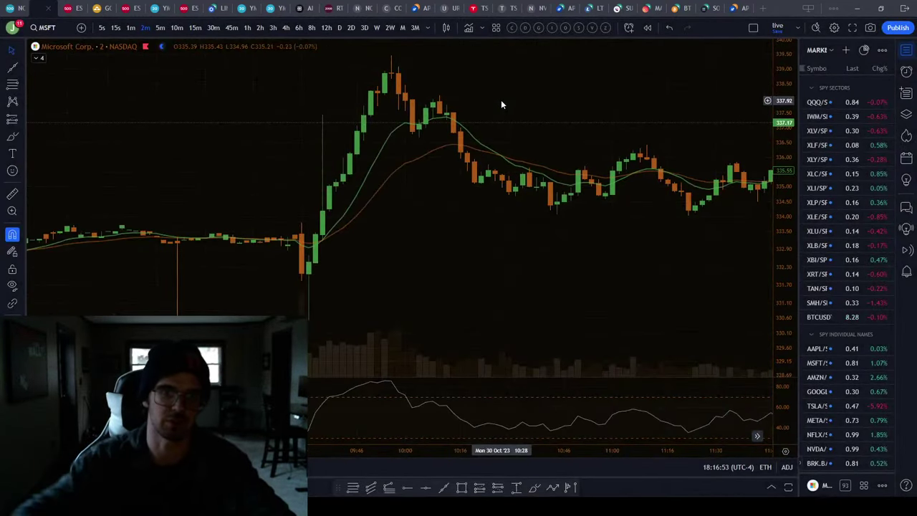
{"action": "scroll", "coordinate": [452, 152], "scroll_direction": "up", "scroll_amount": 2}
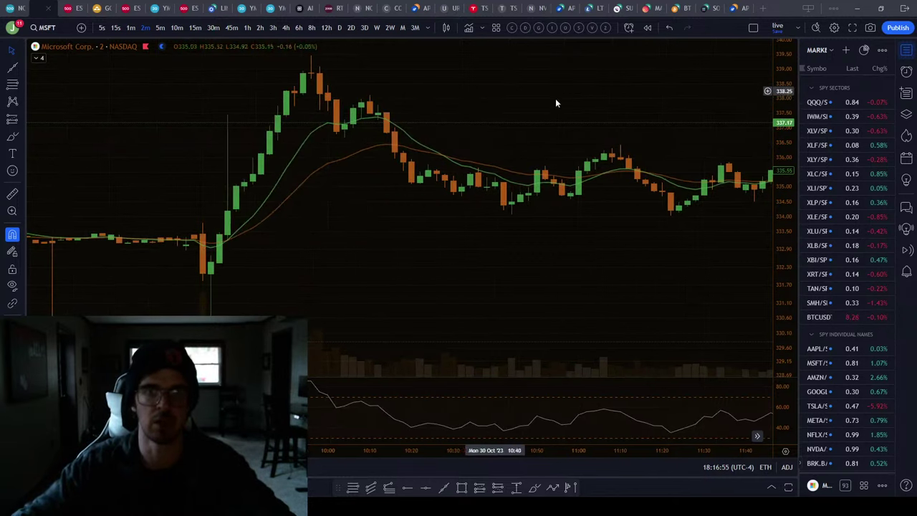
{"action": "left_click_drag", "start_coordinate": [556, 103], "coordinate": [662, 113]}
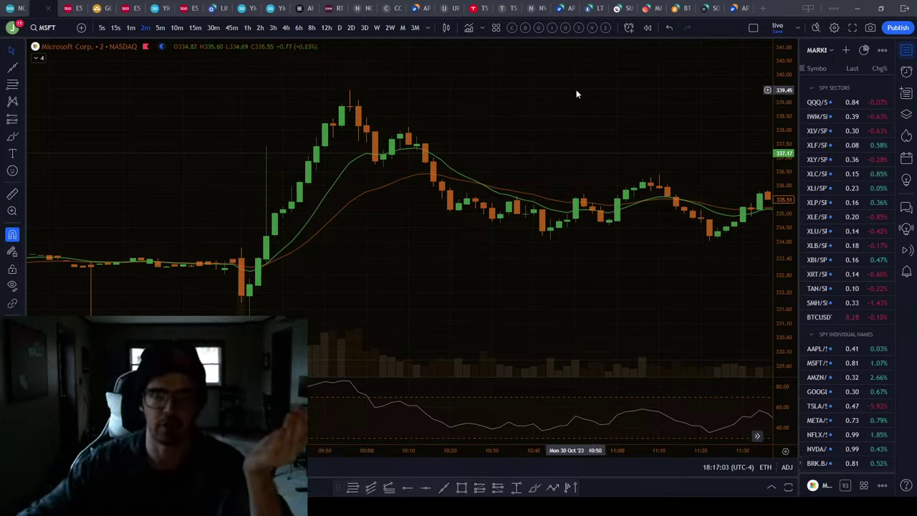
- Draw horizontal rays from the low (338.66) and the high (339.45) of MSFT's 30 October 09:56 peak candle
{"action": "left_click", "coordinate": [407, 488]}
{"action": "left_click", "coordinate": [349, 112]}
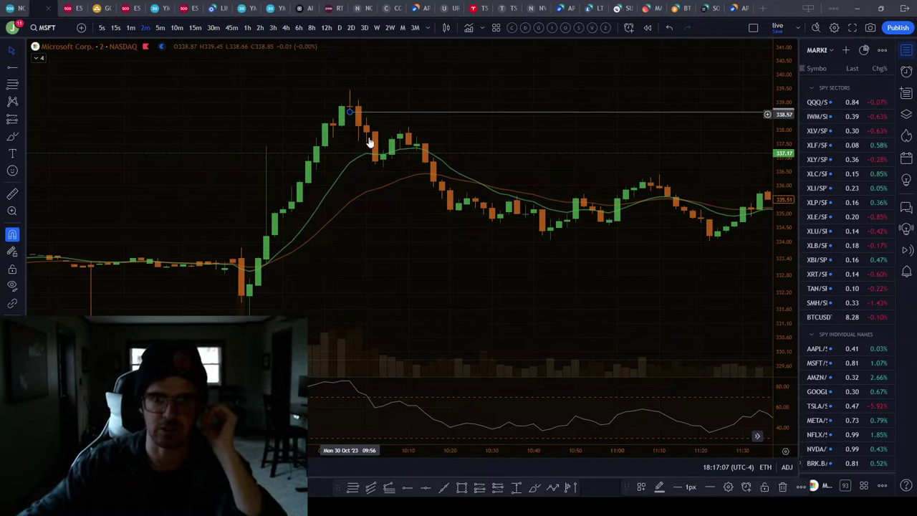
{"action": "left_click", "coordinate": [461, 86]}
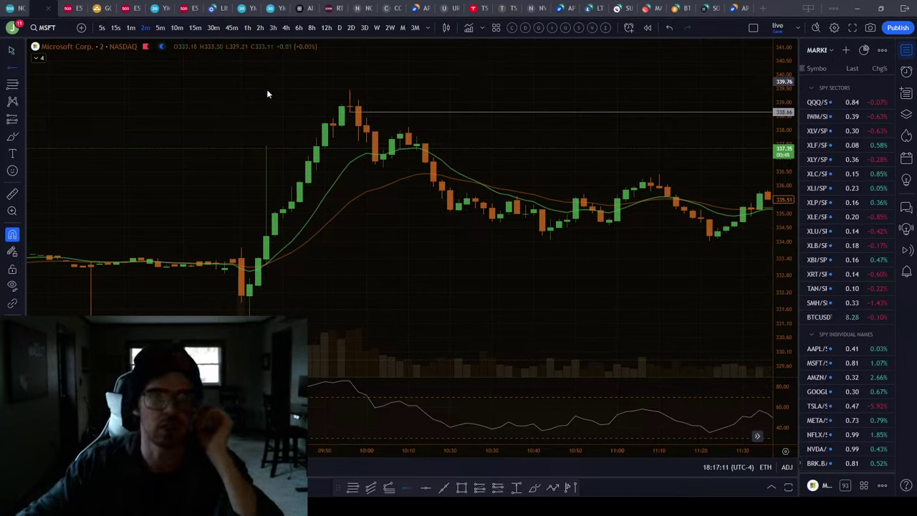
{"action": "key", "text": "alt+j"}
{"action": "left_click", "coordinate": [350, 90]}
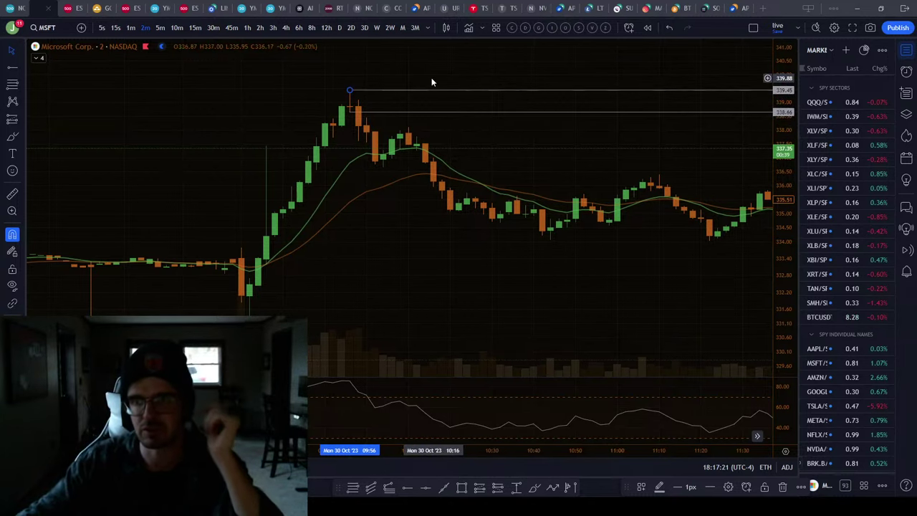
- Raise the upper horizontal ray from the 09:56 candle's high to 340.46
{"action": "left_click_drag", "start_coordinate": [428, 66], "coordinate": [417, 61]}
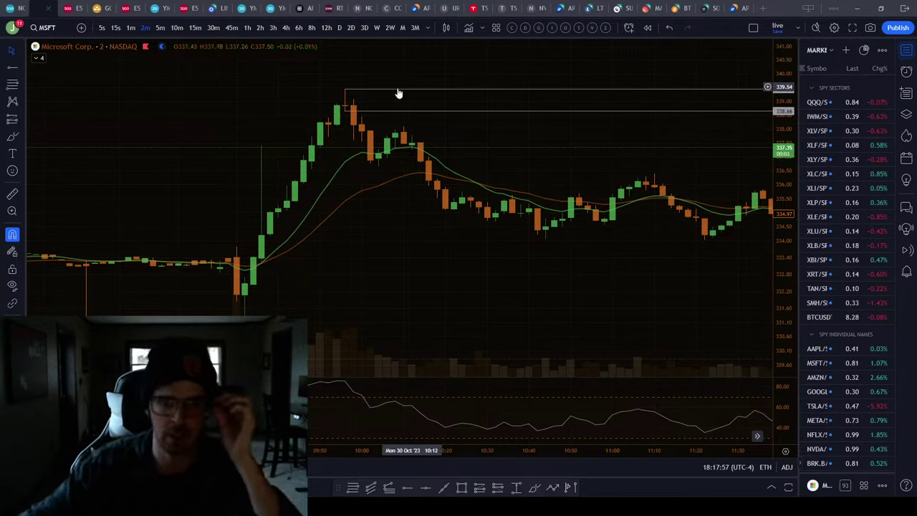
{"action": "left_click_drag", "start_coordinate": [345, 90], "coordinate": [341, 65]}
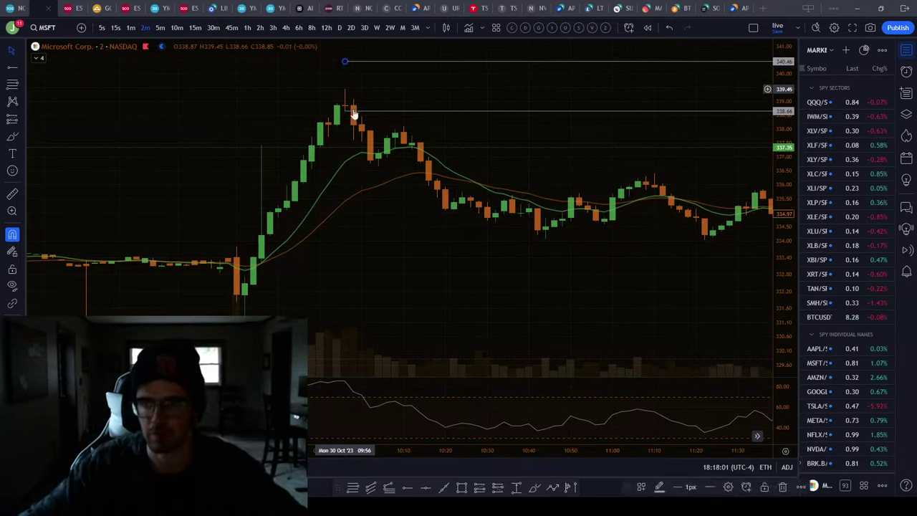
{"action": "left_click", "coordinate": [411, 84]}
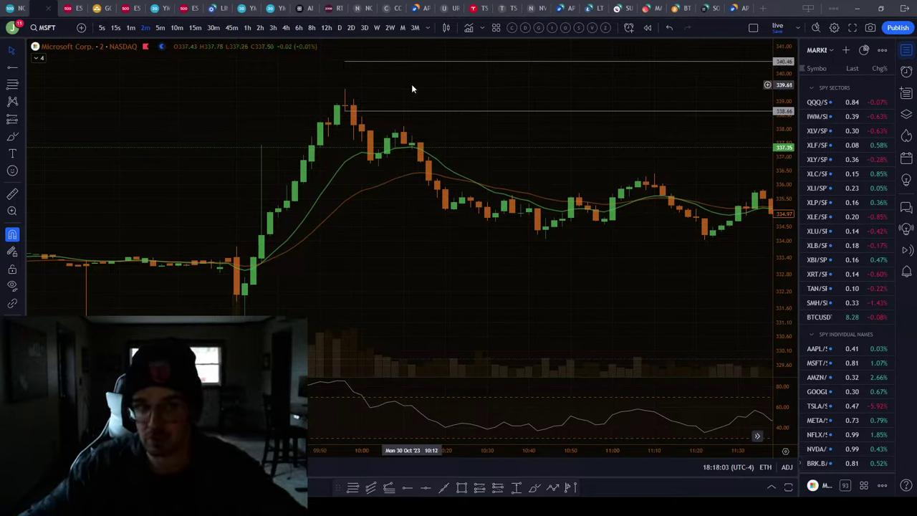